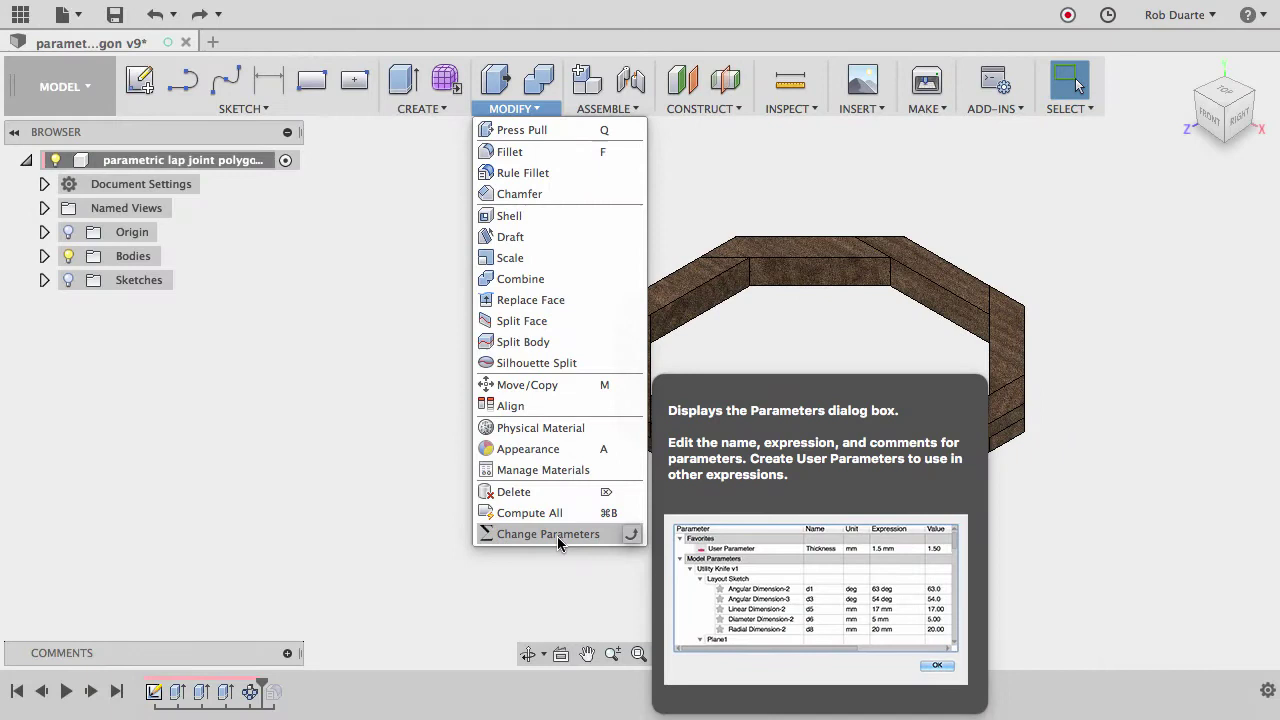
Open the user parameters of the octagonal frame and set the sides parameter to 6.
left_click(559, 541)
left_click_drag(688, 53, 306, 78)
left_click(361, 174)
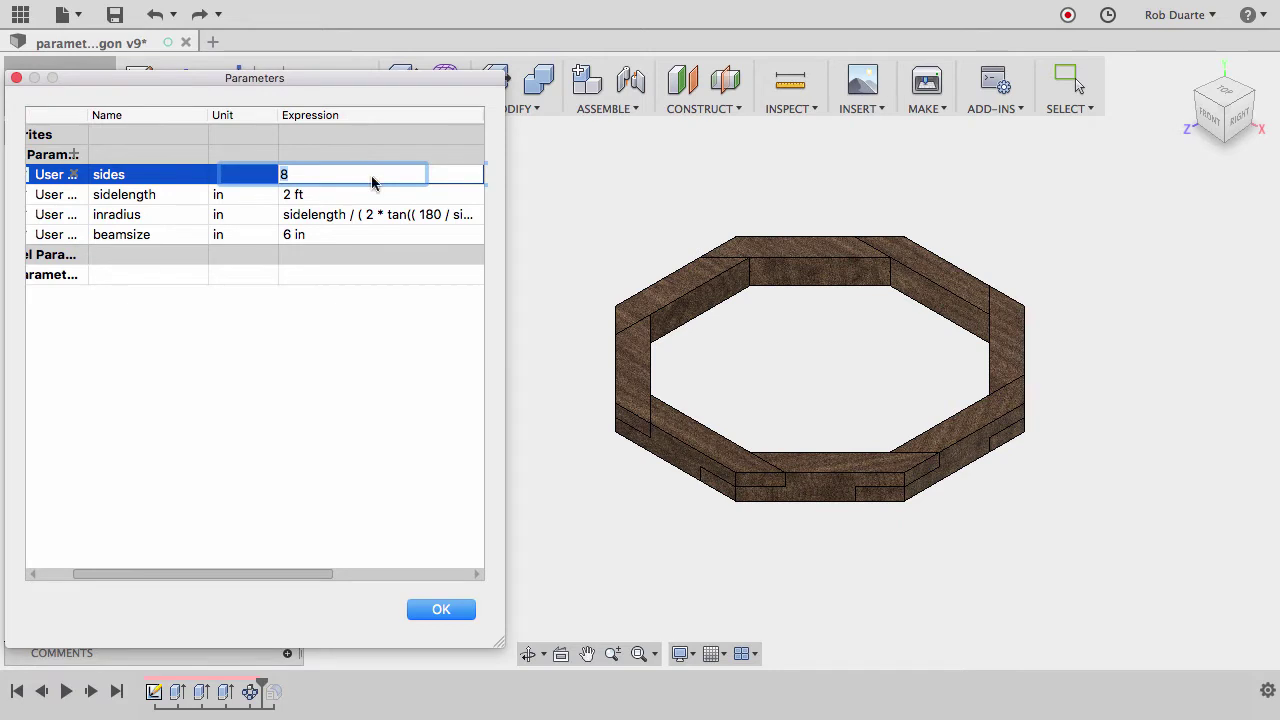
type("6")
key("Return")
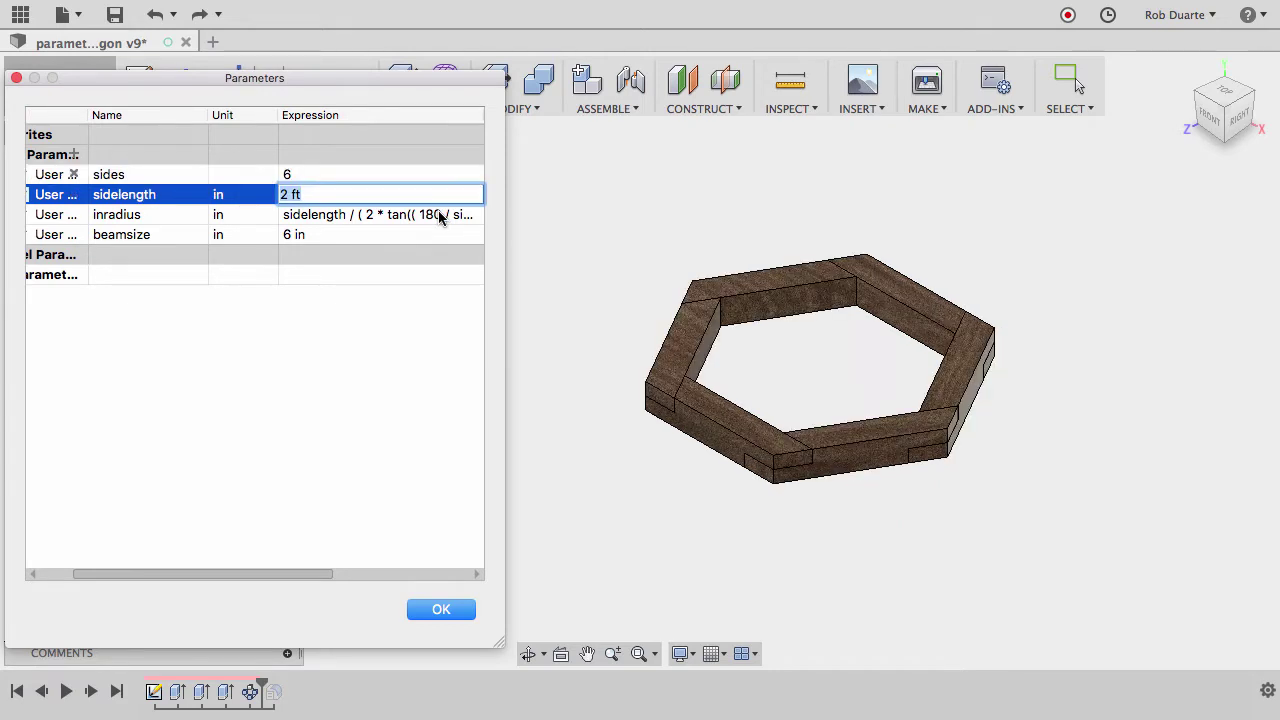
Try the sides parameter at 5 and at 3 to test the frame's shape.
left_click(360, 172)
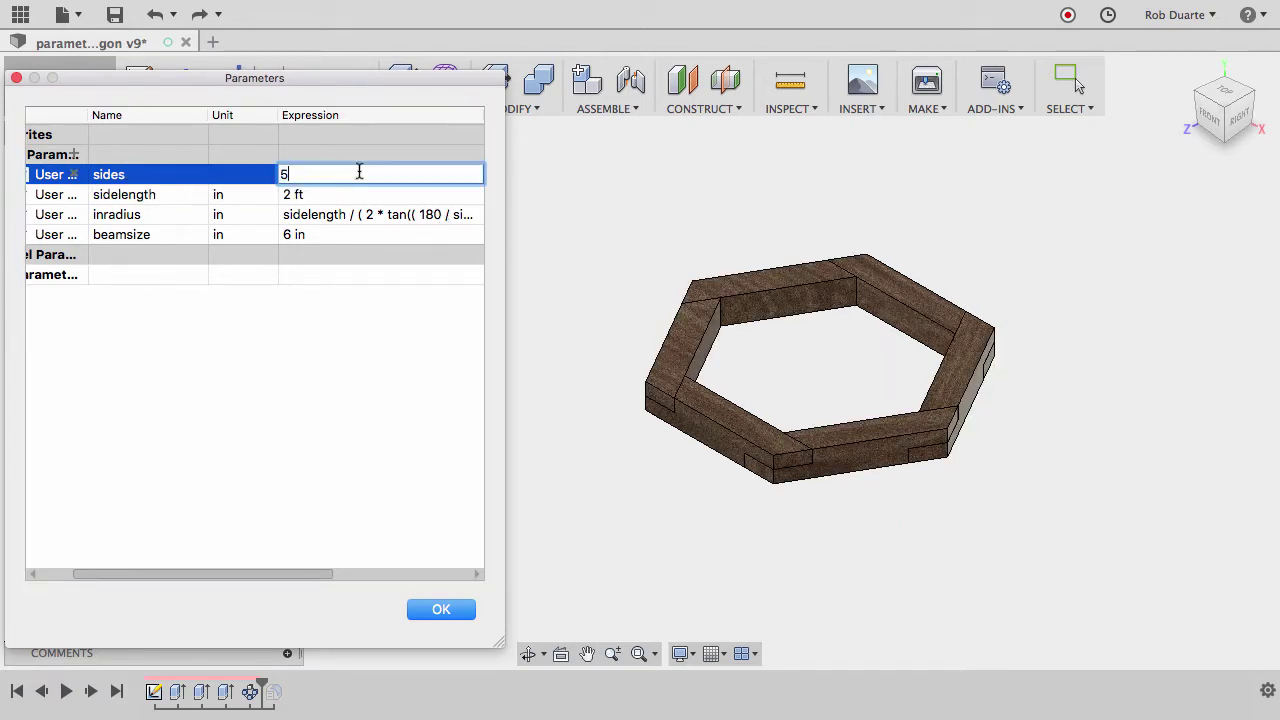
type("5")
key("Return")
left_click(330, 171)
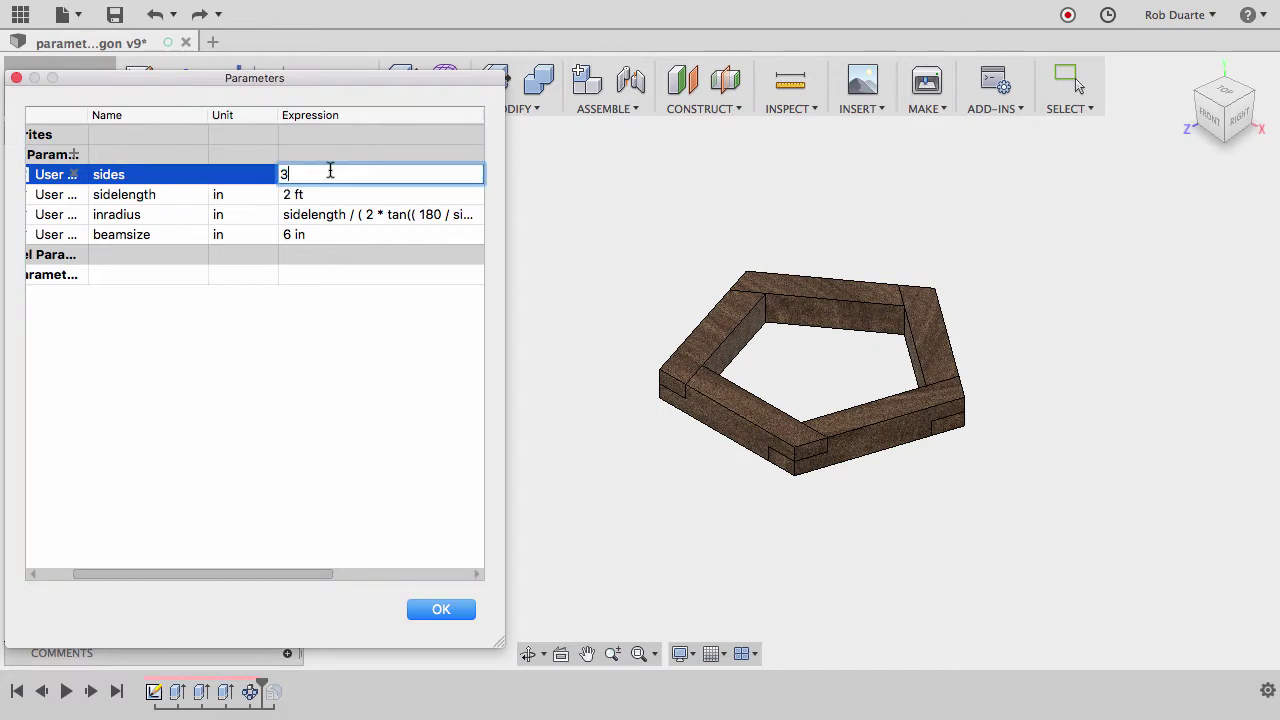
key("Return")
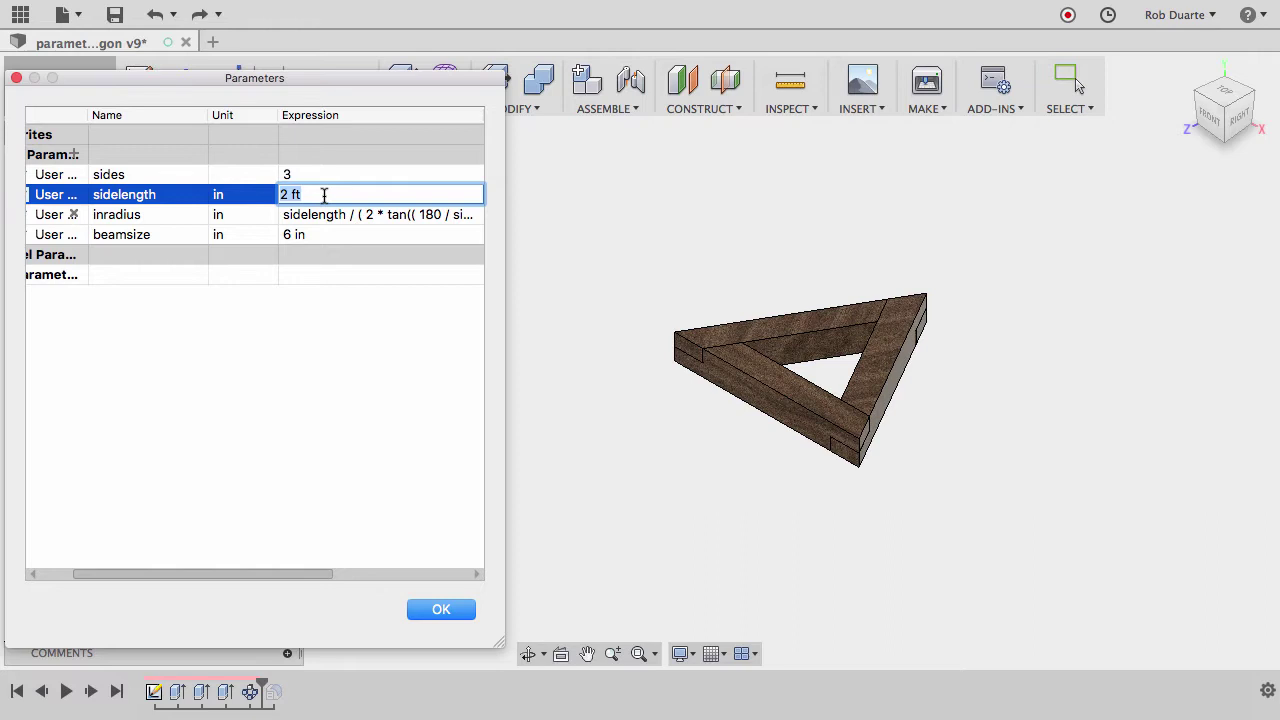
Set the sidelength parameter to 3 ft and the beamsize parameter to 12 in.
type("3 ft")
left_click(324, 178)
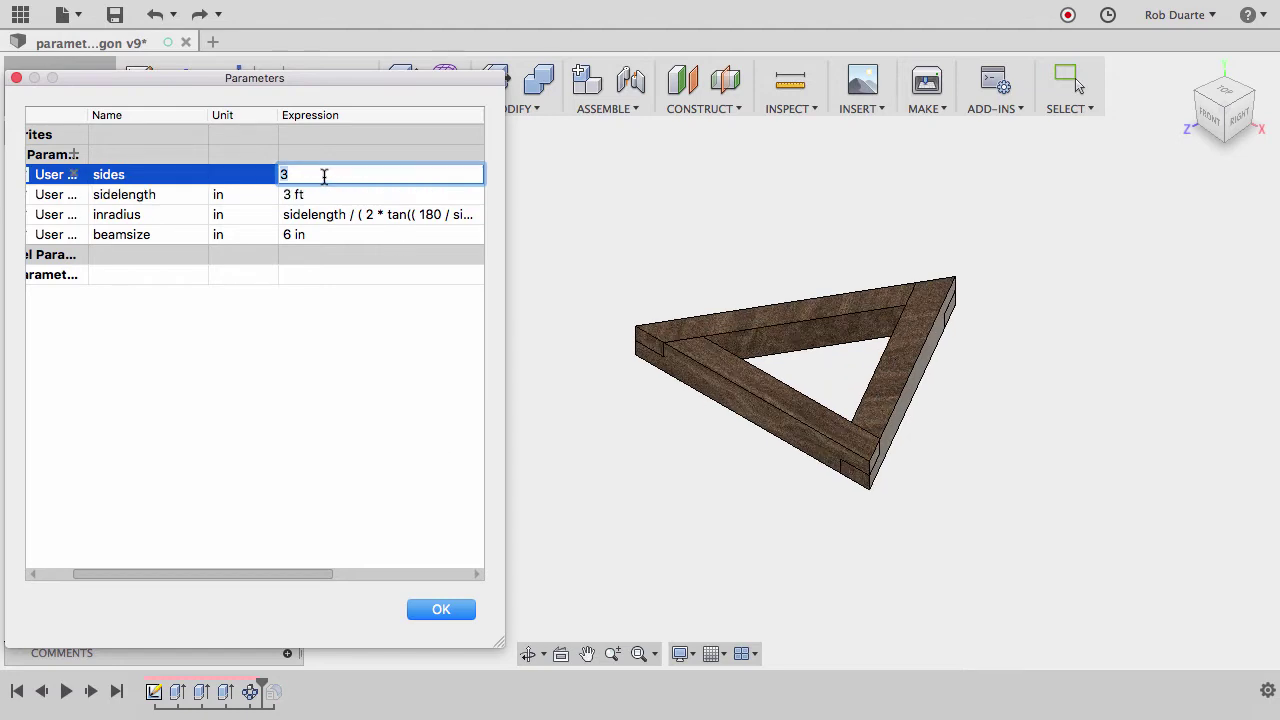
left_click(307, 234)
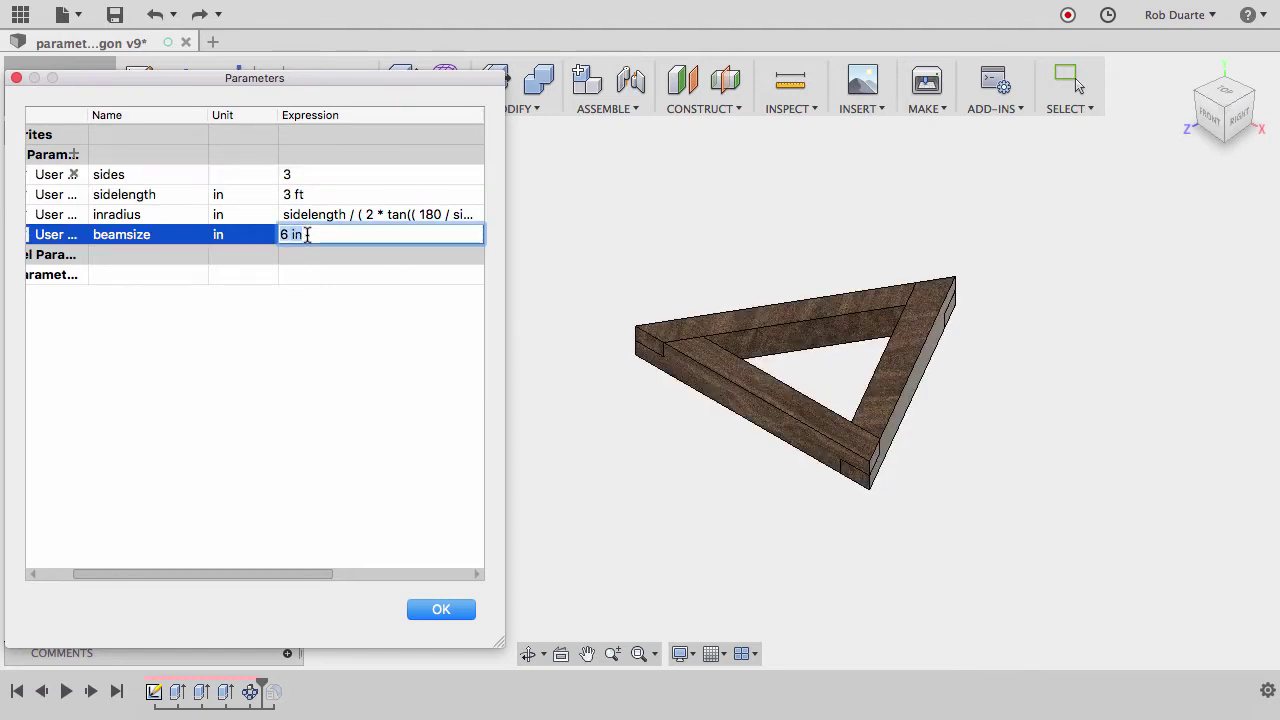
type("12")
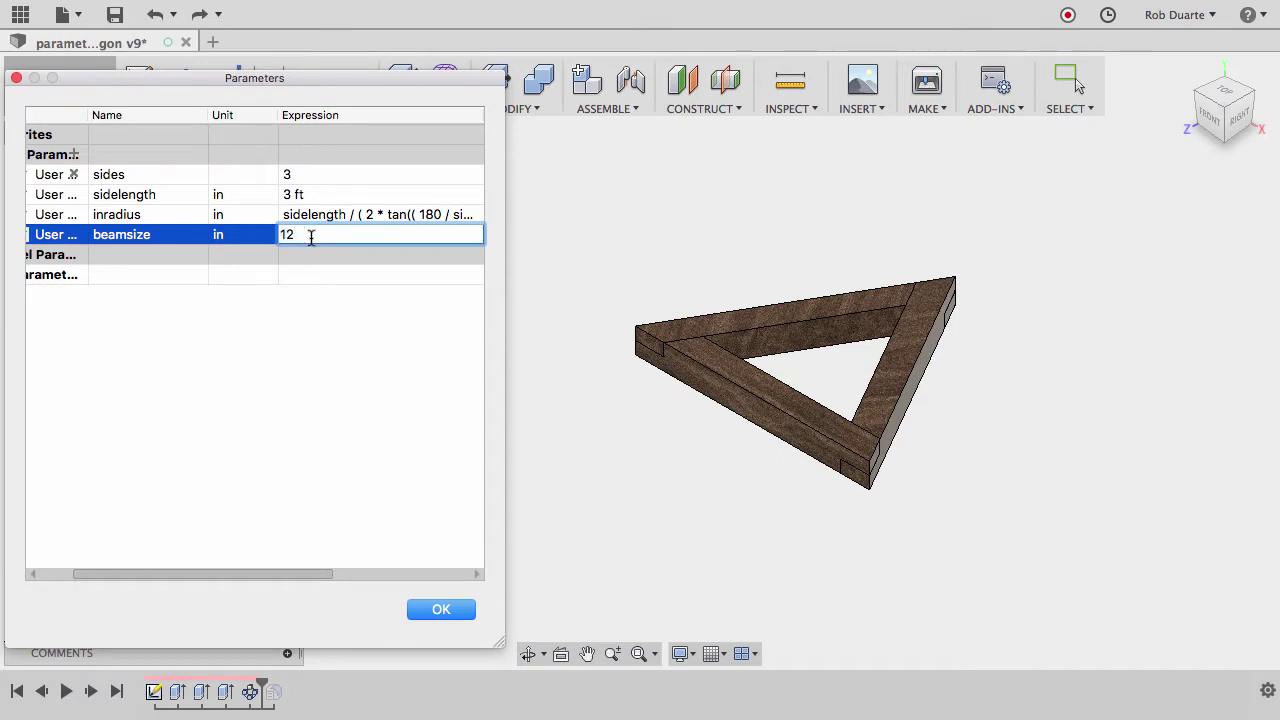
type(" in")
key("Return")
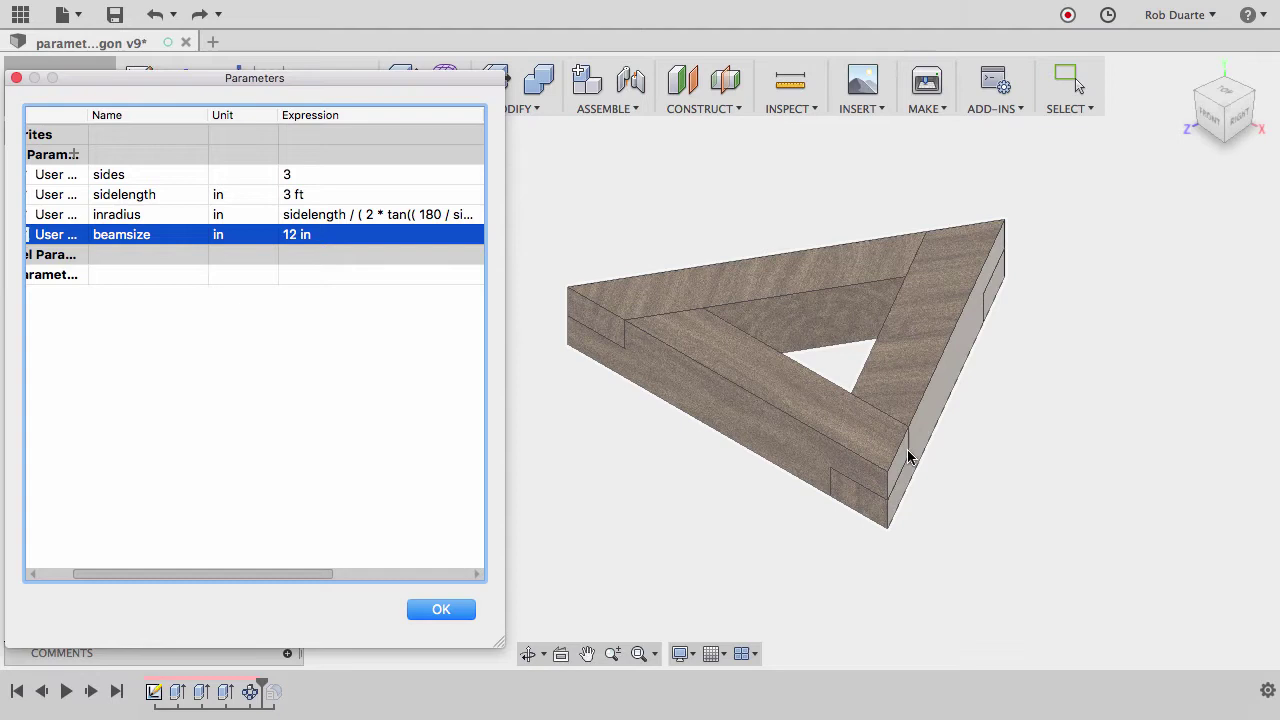
Set the sides parameter to 6 and accept the parameter changes.
left_click(302, 174)
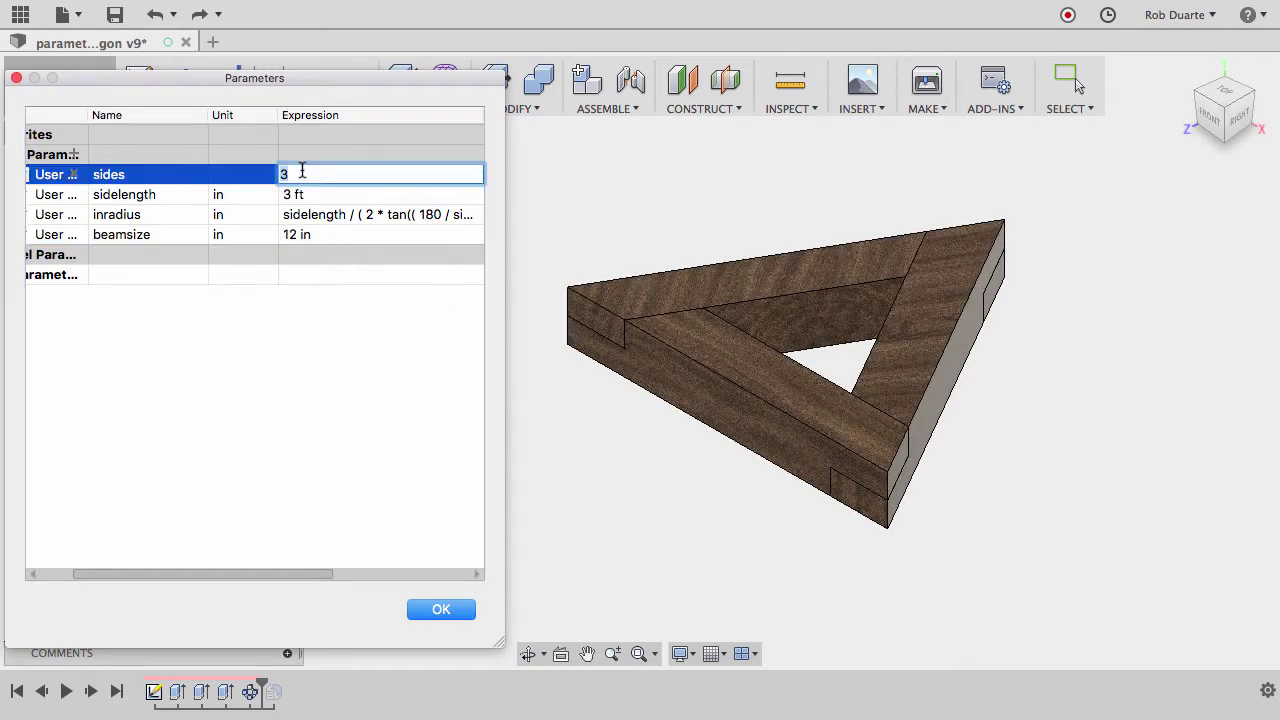
key("Return")
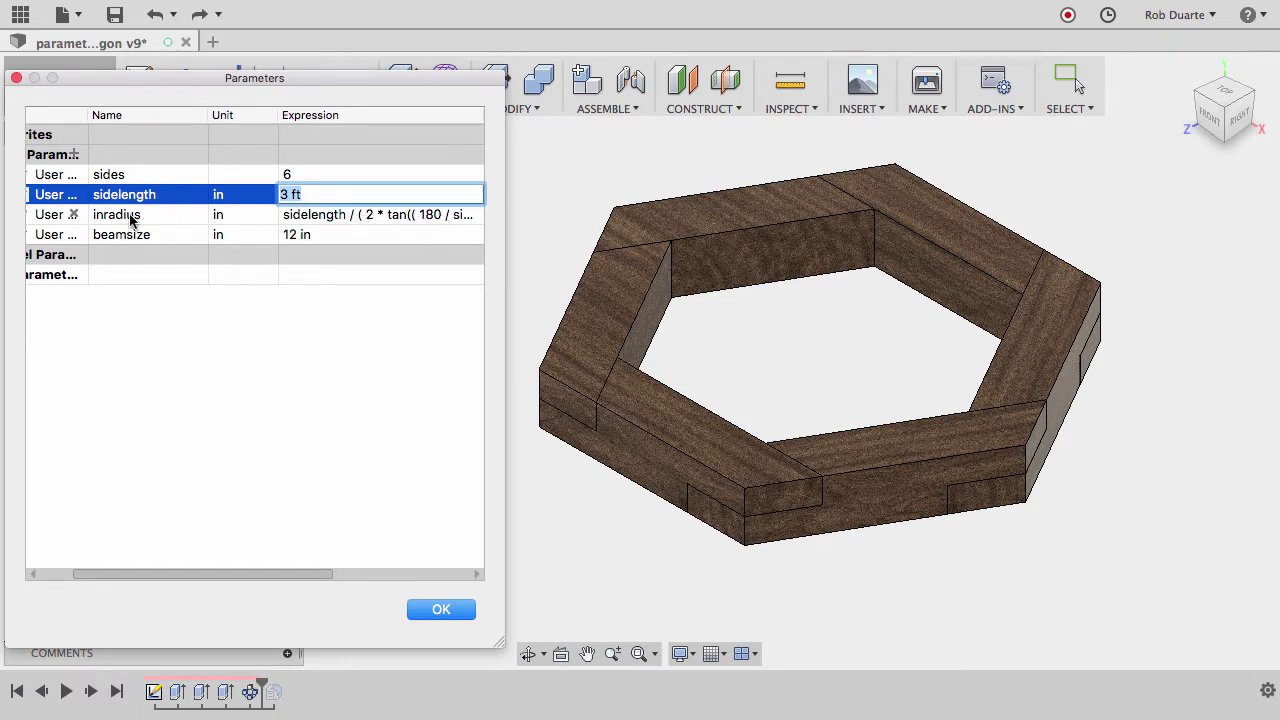
left_click(436, 608)
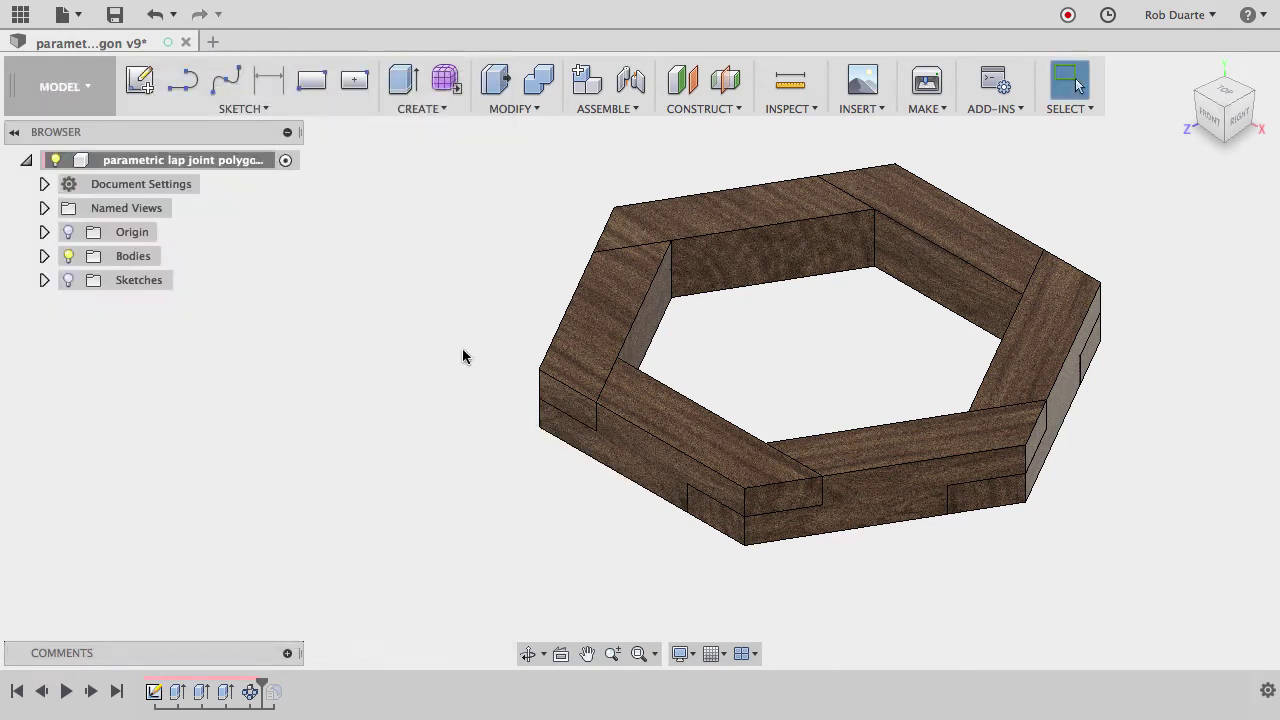
Create a new design and add an empty, activated component named Beam.
left_click(66, 14)
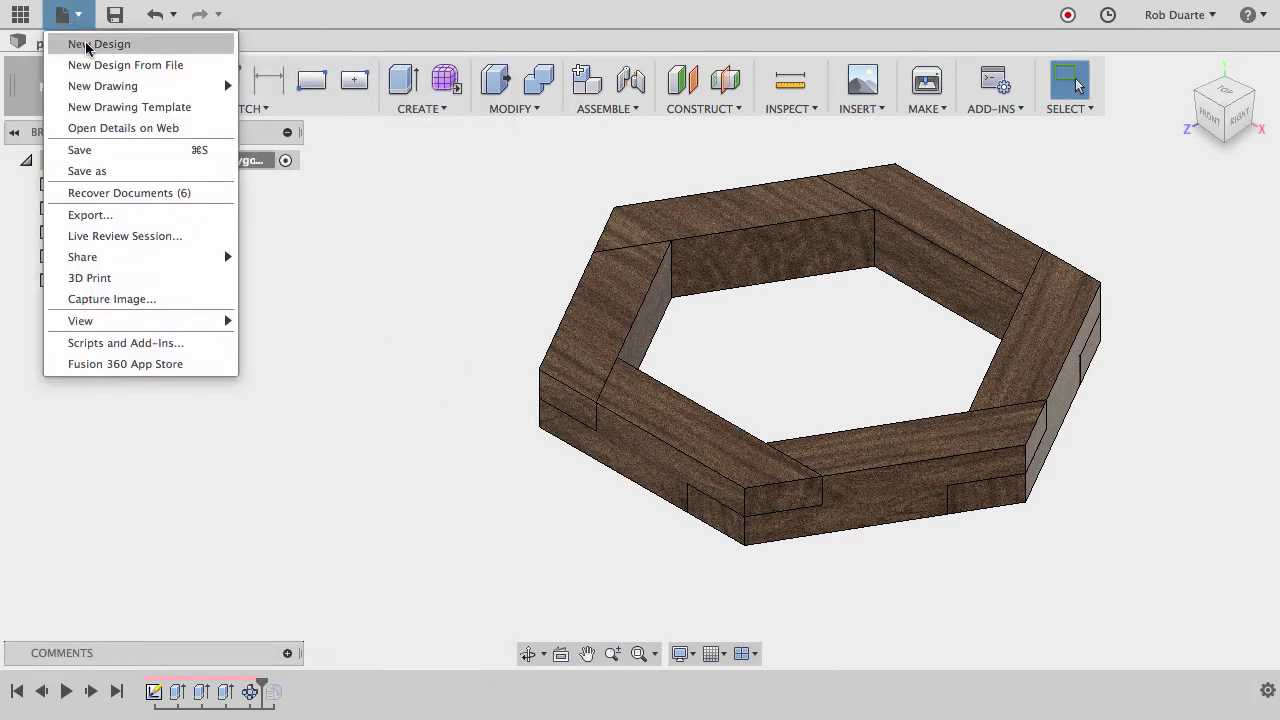
left_click(86, 44)
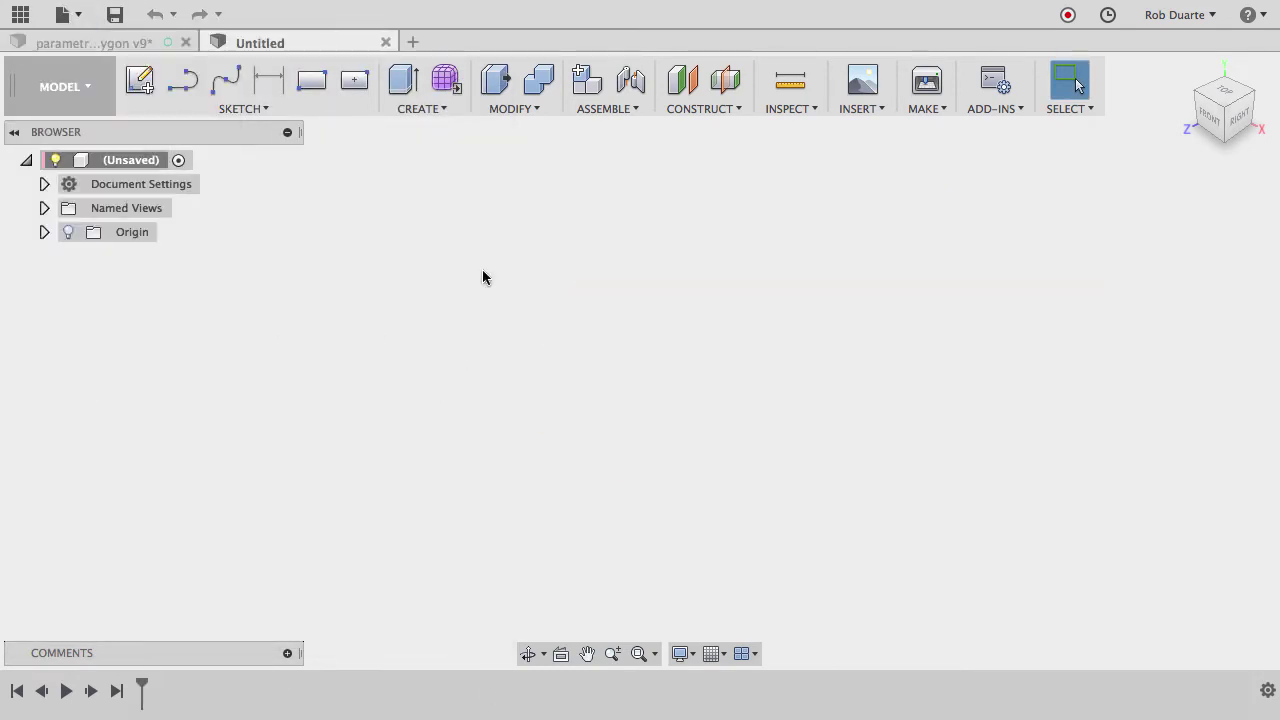
left_click(587, 80)
left_click(1096, 307)
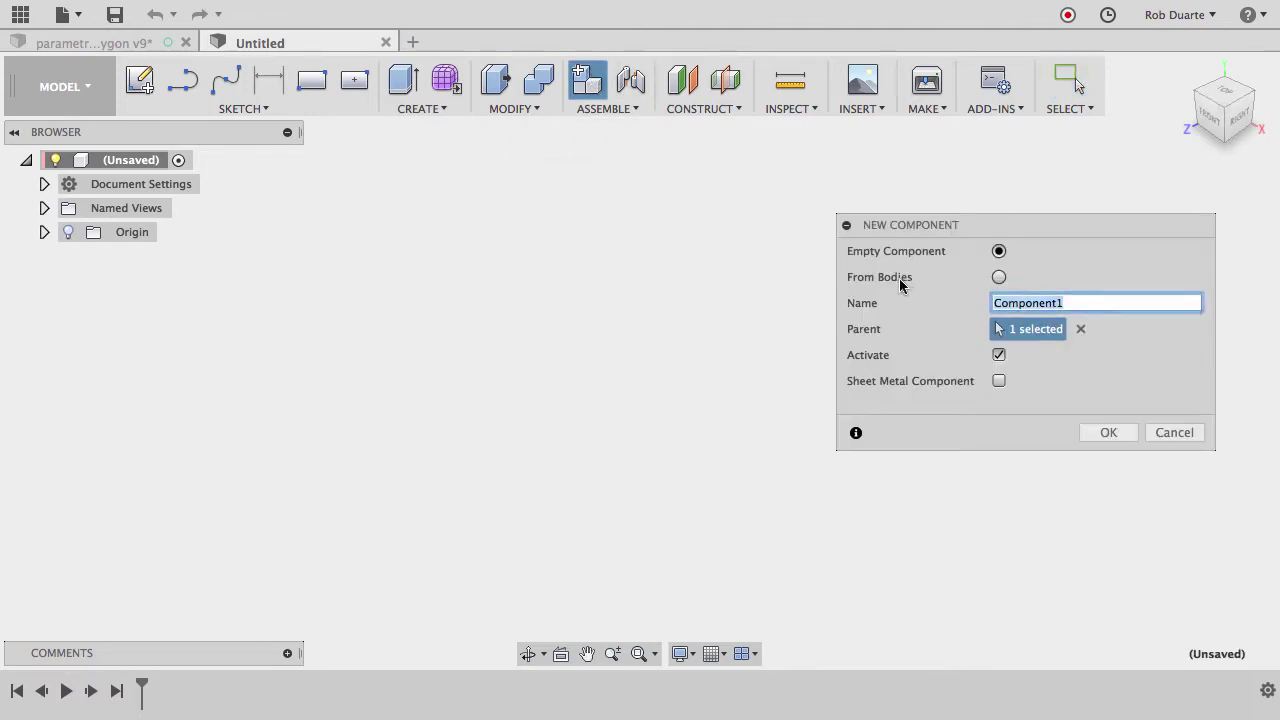
type("Beam")
left_click(1112, 432)
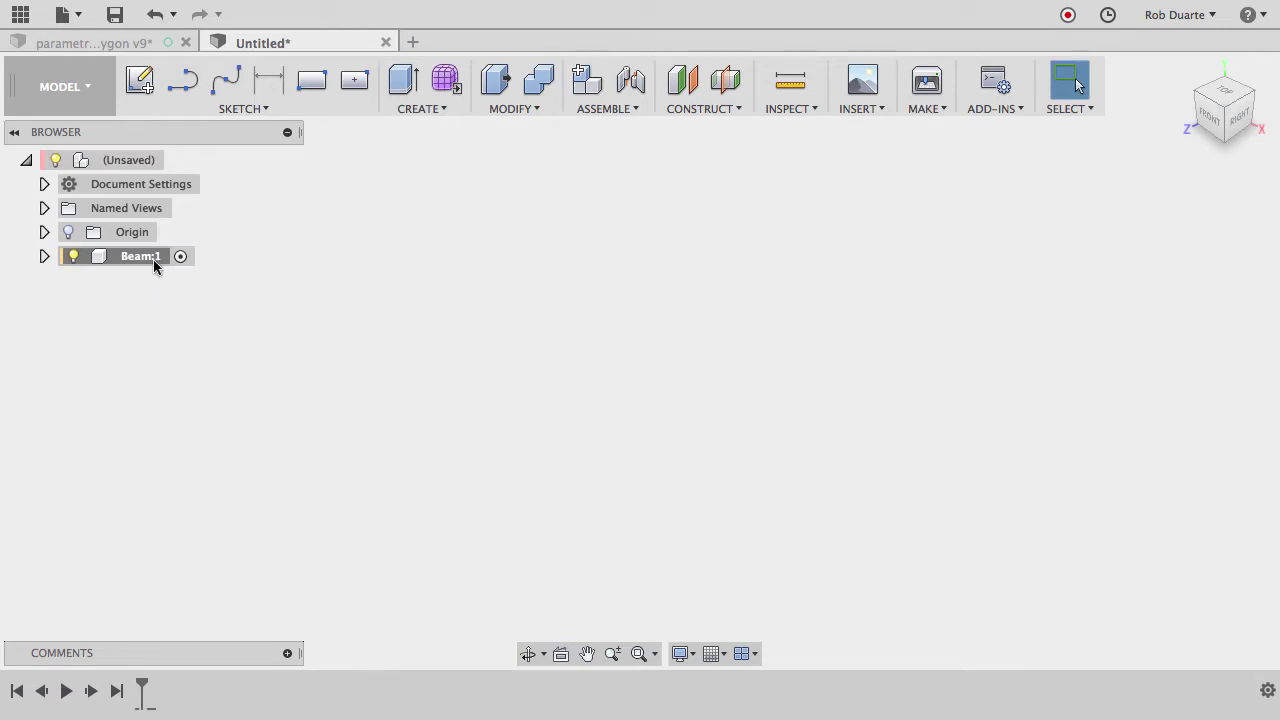
Expand the Beam component and start a sketch in it on the horizontal XZ plane.
left_click(43, 257)
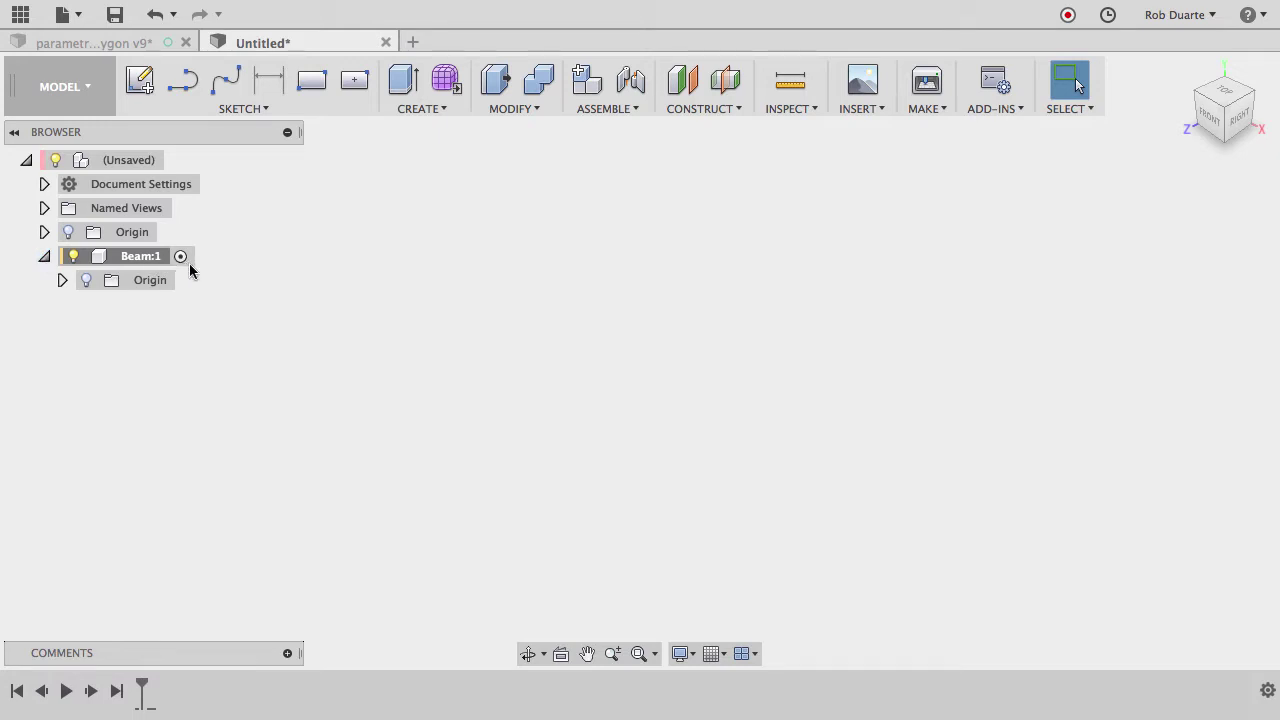
left_click(140, 82)
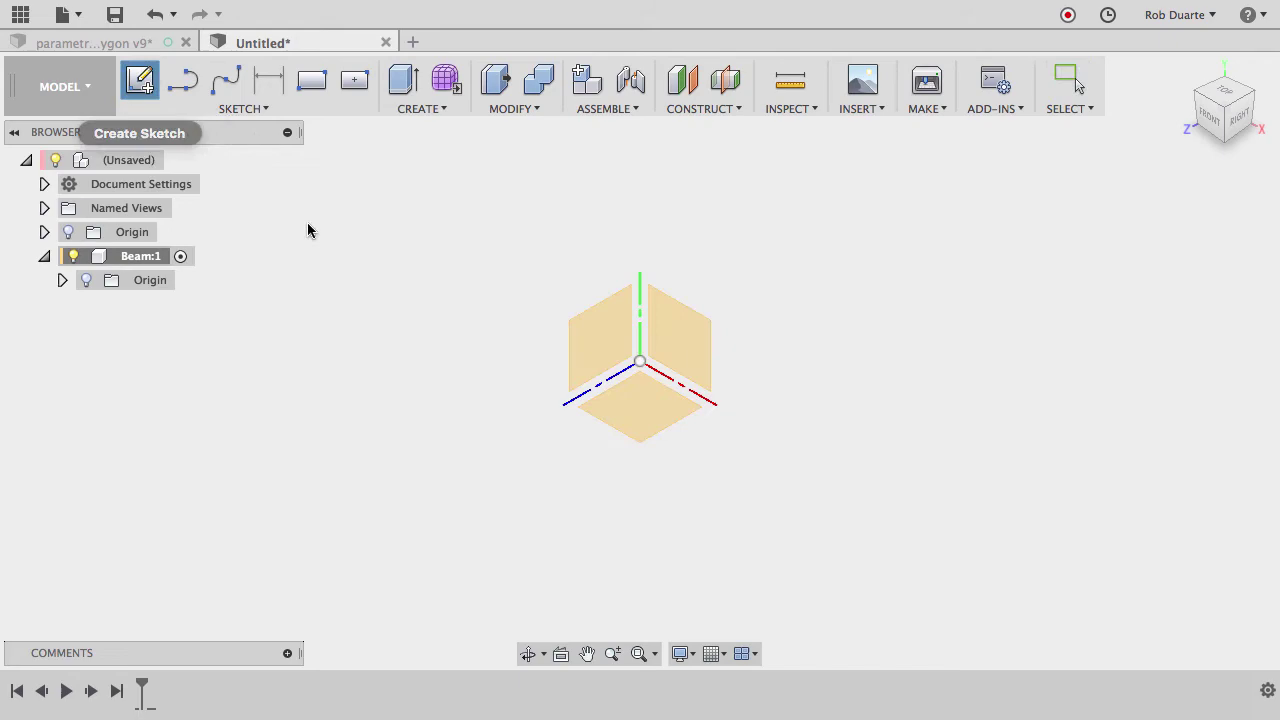
left_click(647, 413)
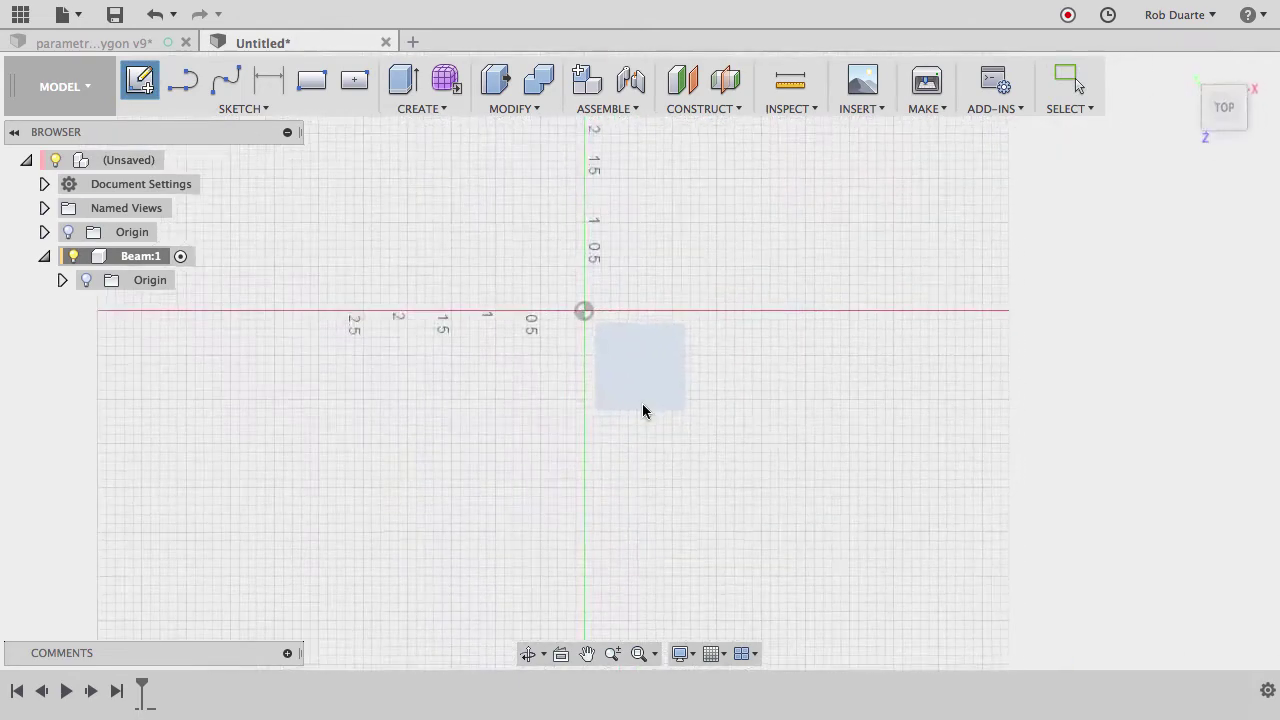
Draw a closed four-line beam profile below the origin, about 21.5 in by 4.7 in, with its left edge on the vertical axis and a slanted right end.
left_click(190, 93)
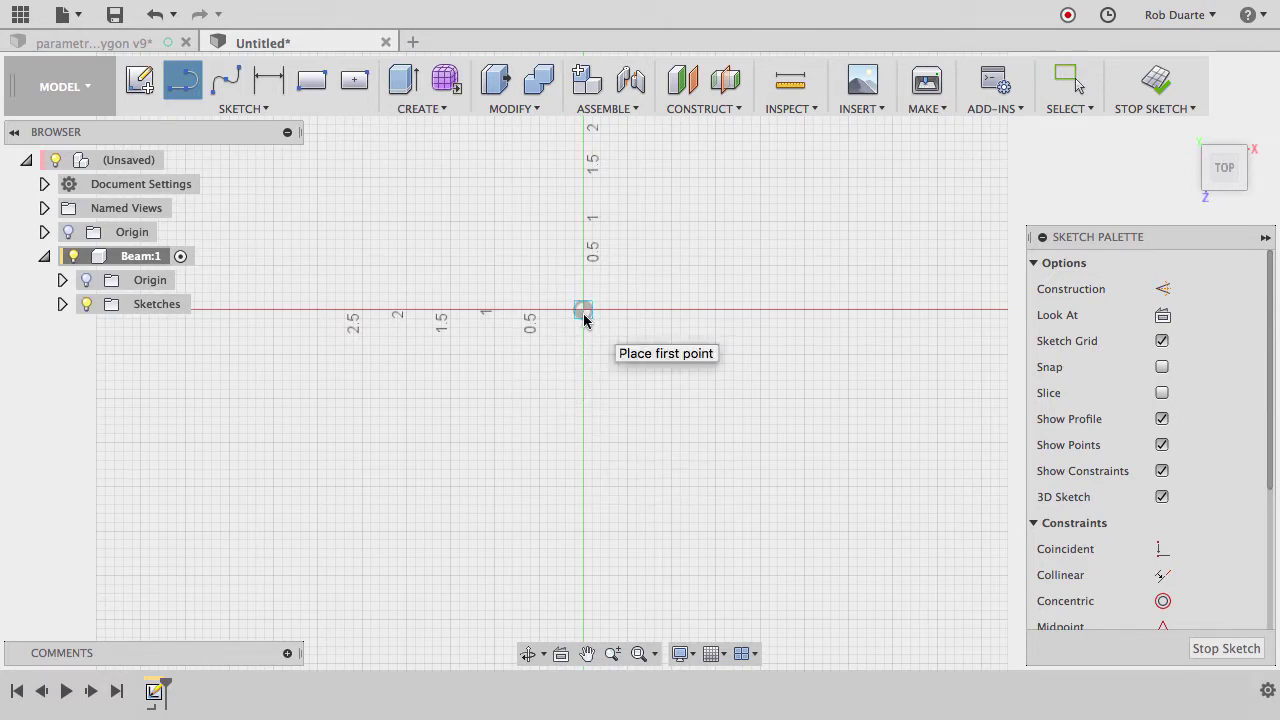
left_click(582, 515)
left_click_drag(800, 511, 337, 480)
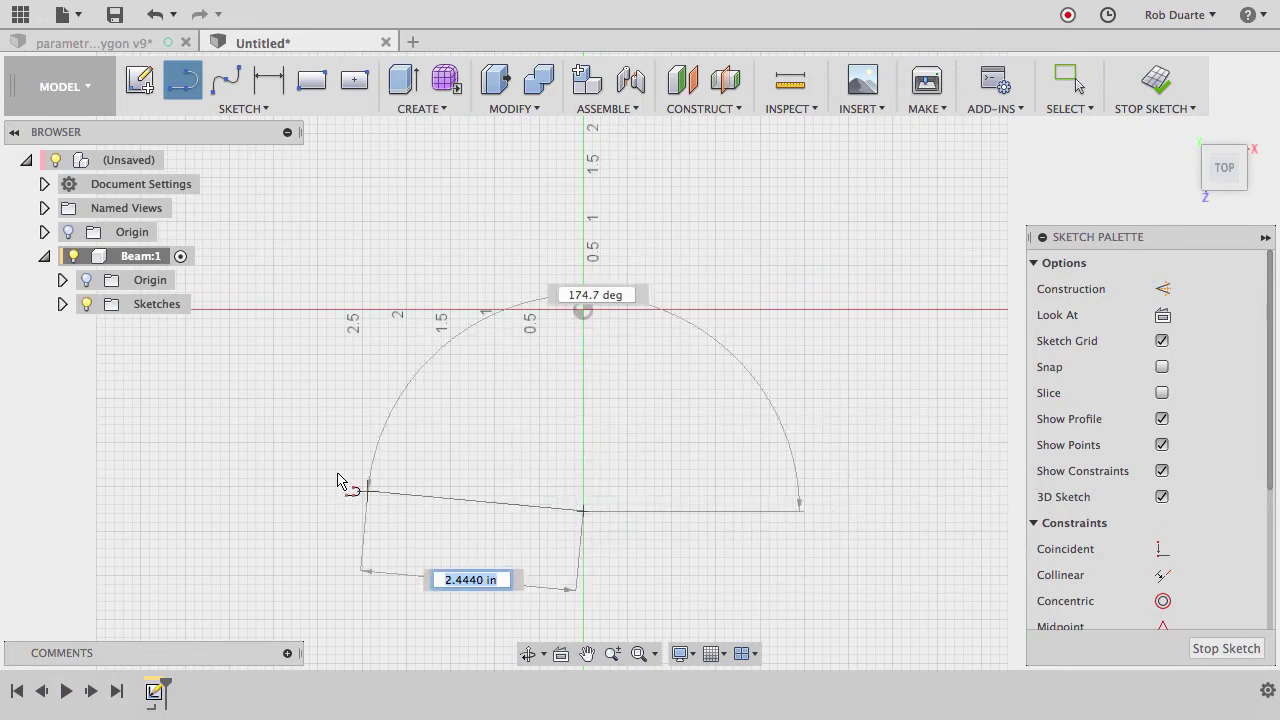
scroll(337, 480, "down", 5)
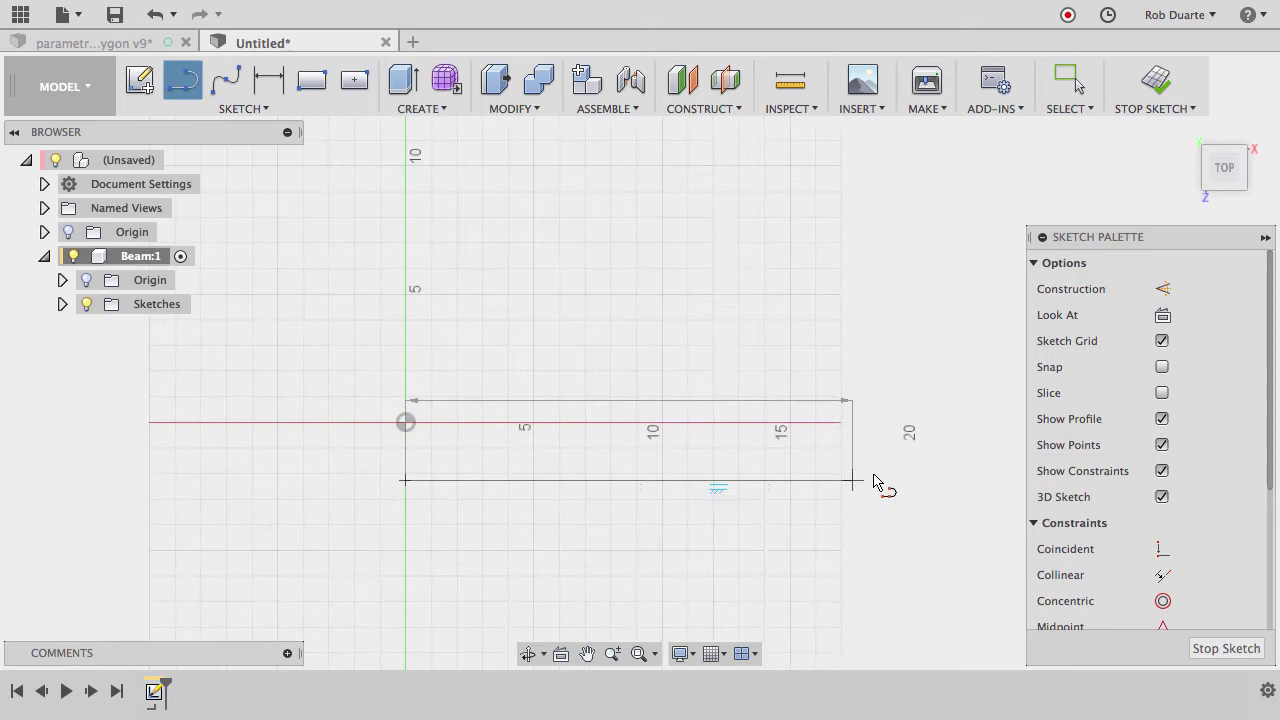
left_click(955, 480)
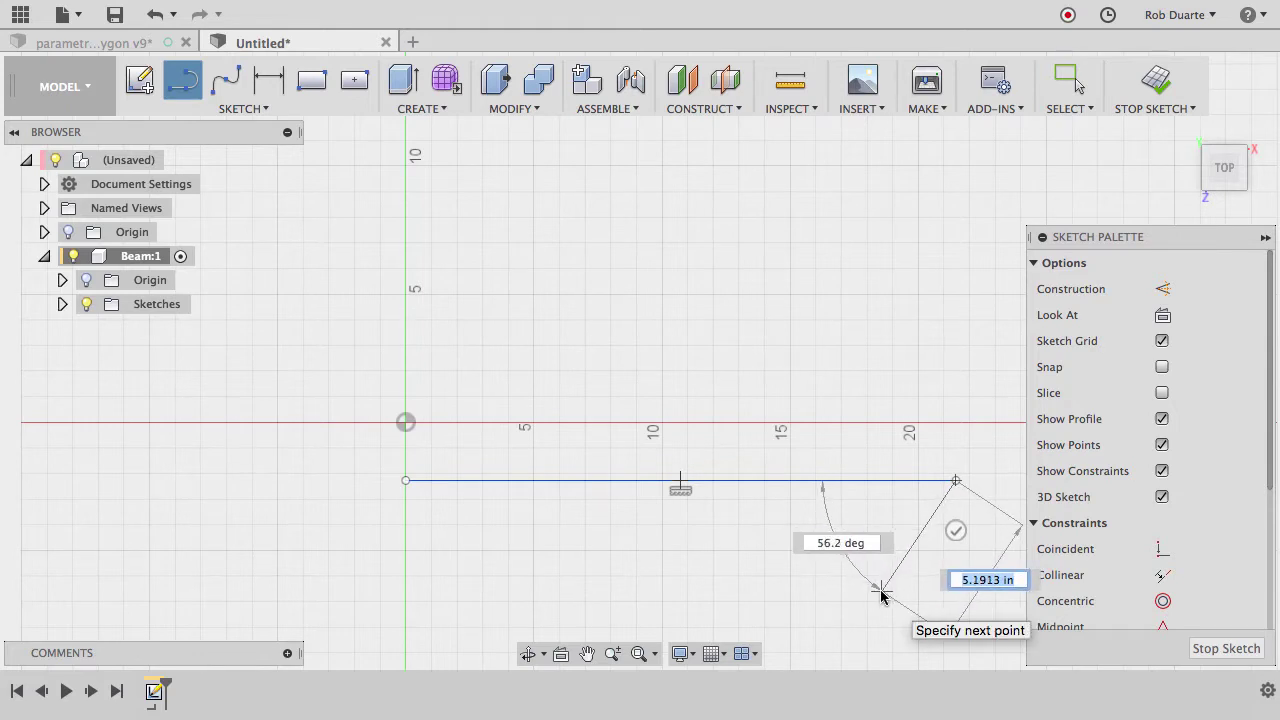
left_click(871, 600)
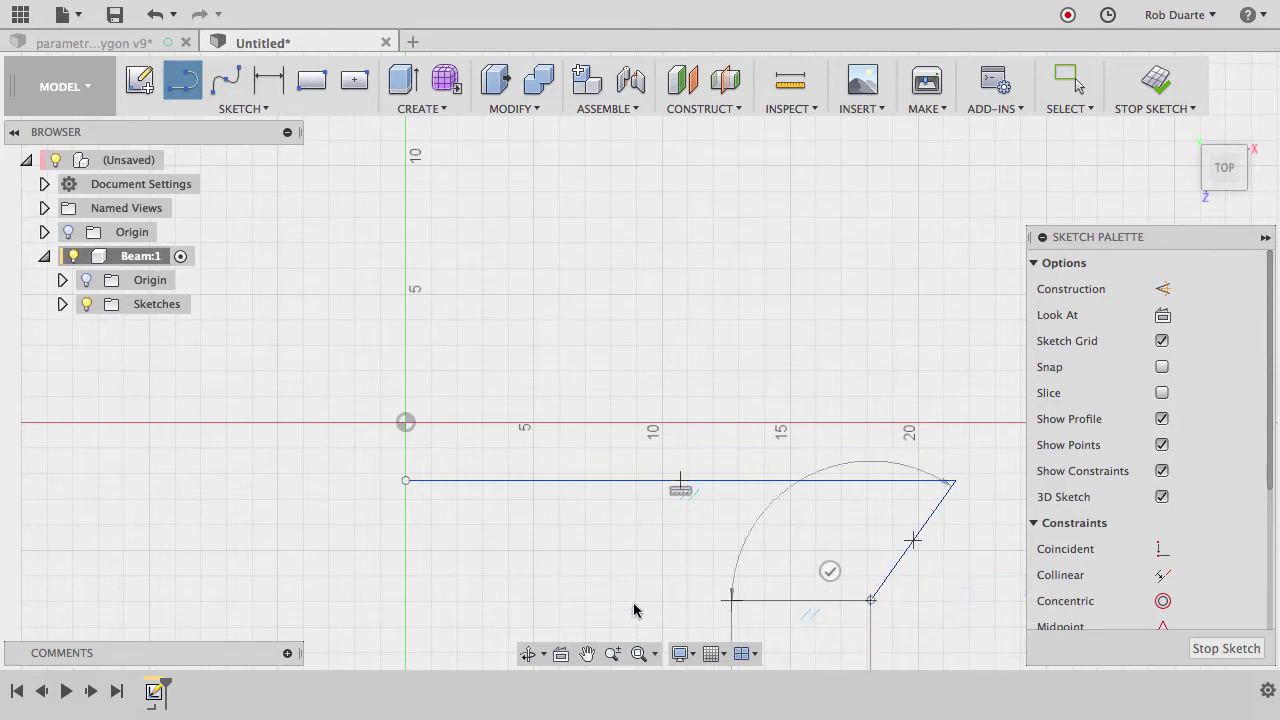
left_click(405, 600)
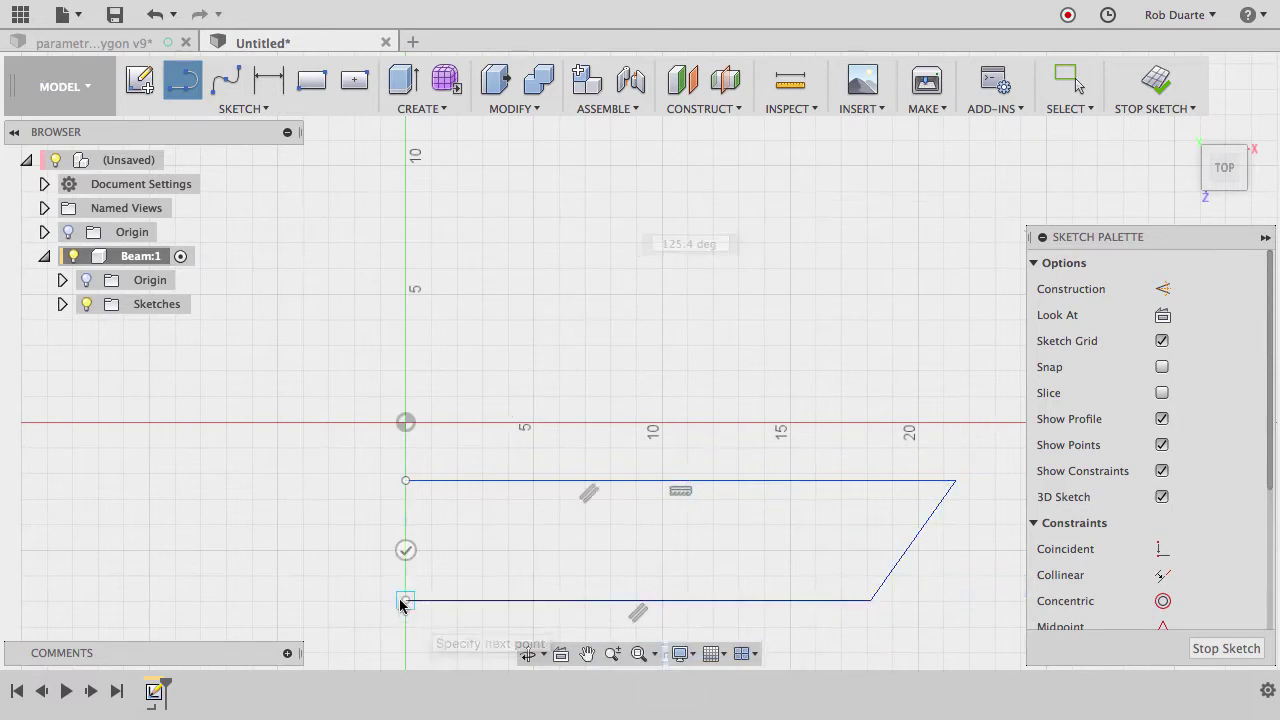
left_click(405, 482)
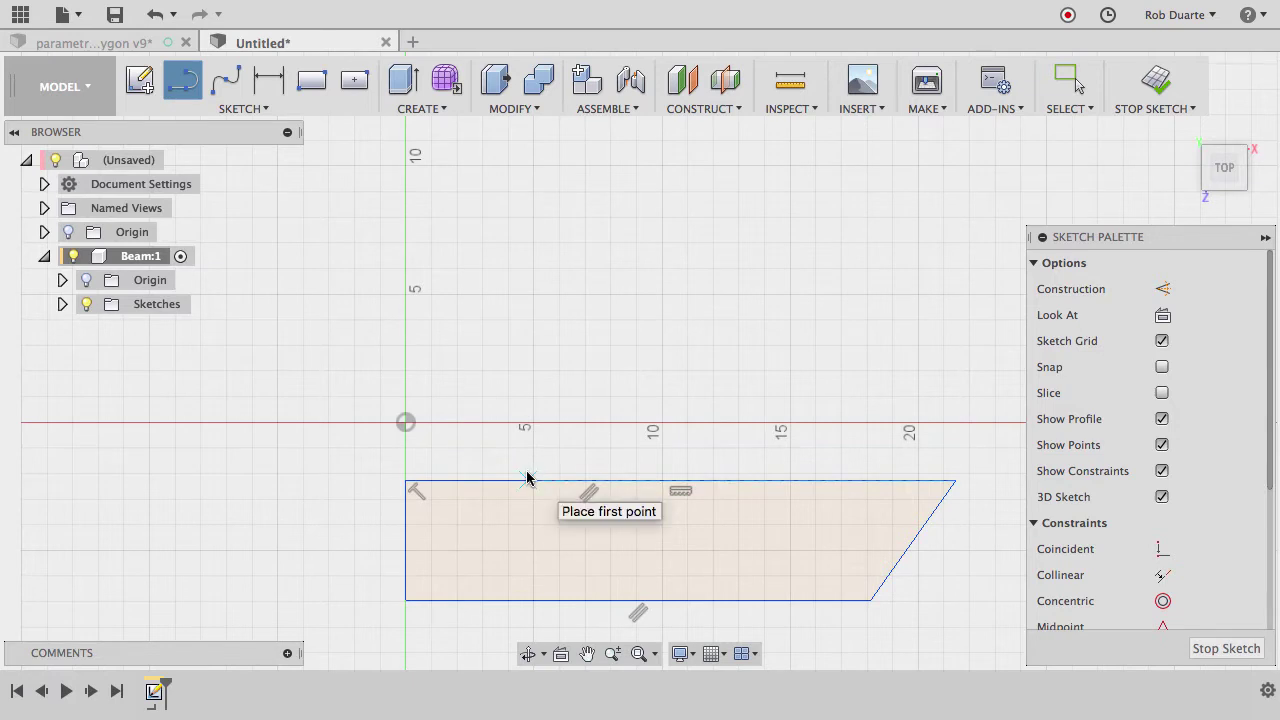
key("Escape")
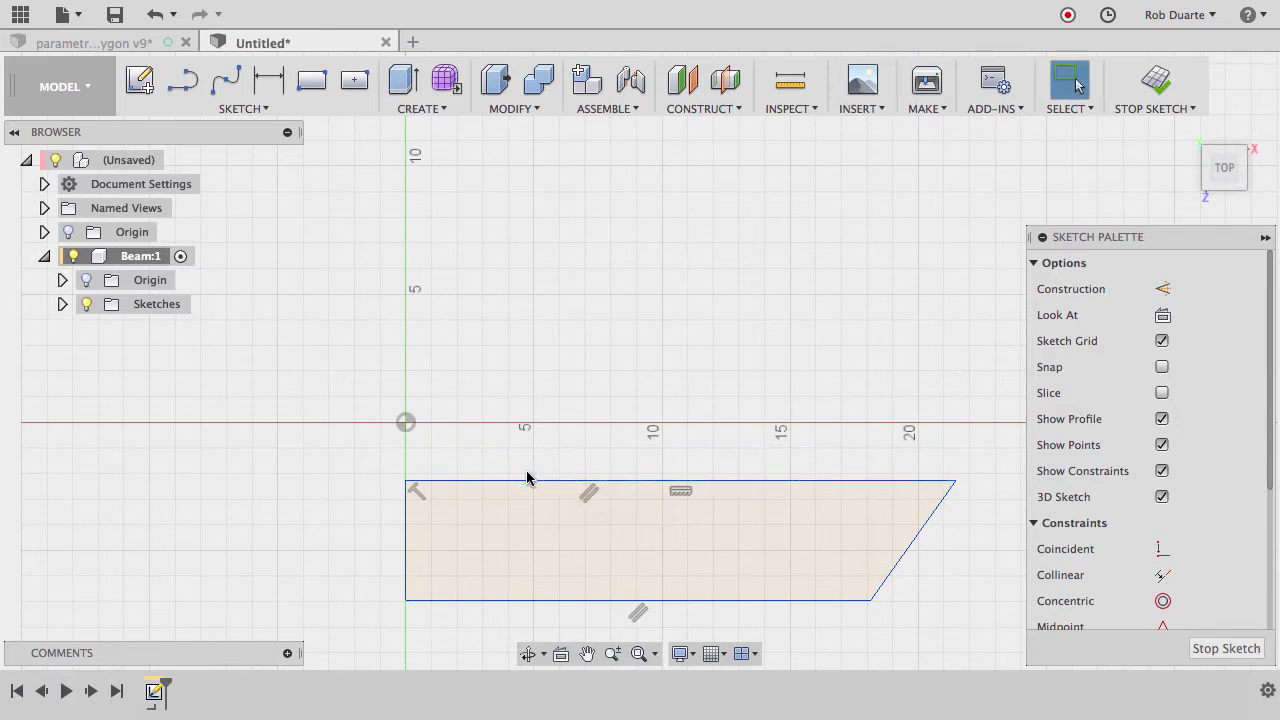
Make the profile's left vertical edge a construction line and draw a slanted line about 5.2 in long between its two horizontal edges, near the angled end.
left_click(407, 533)
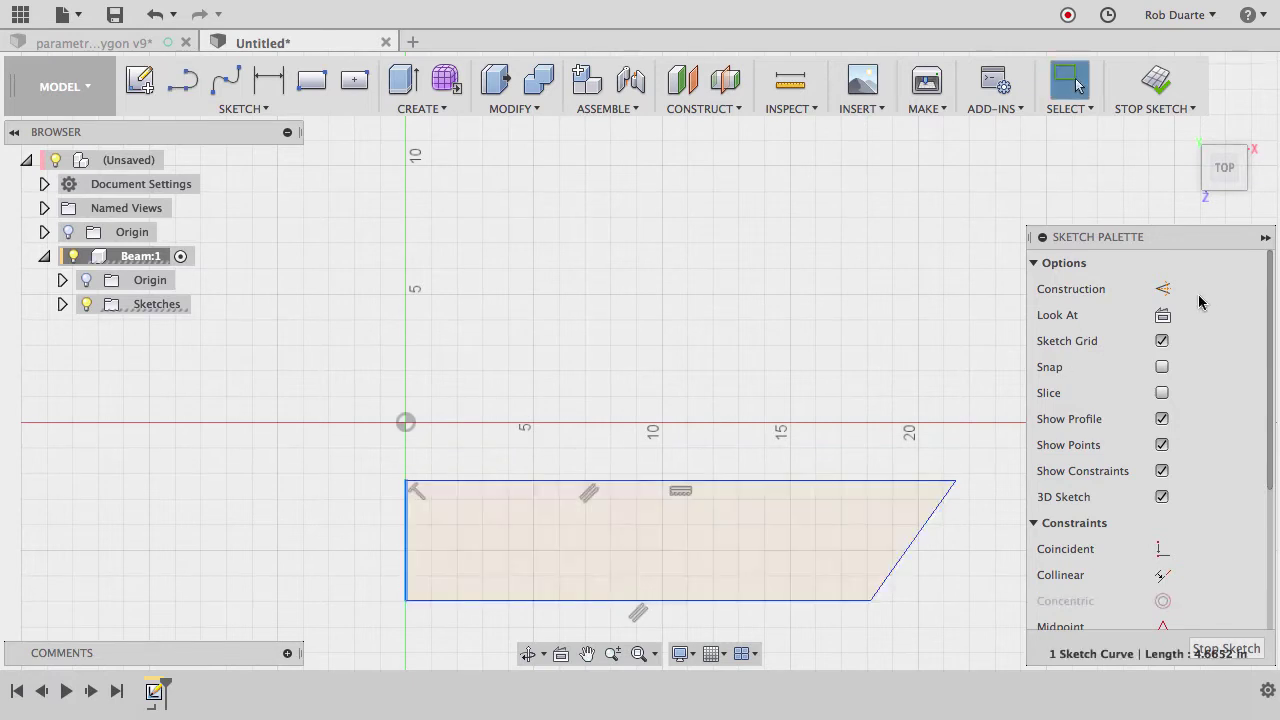
left_click(1163, 289)
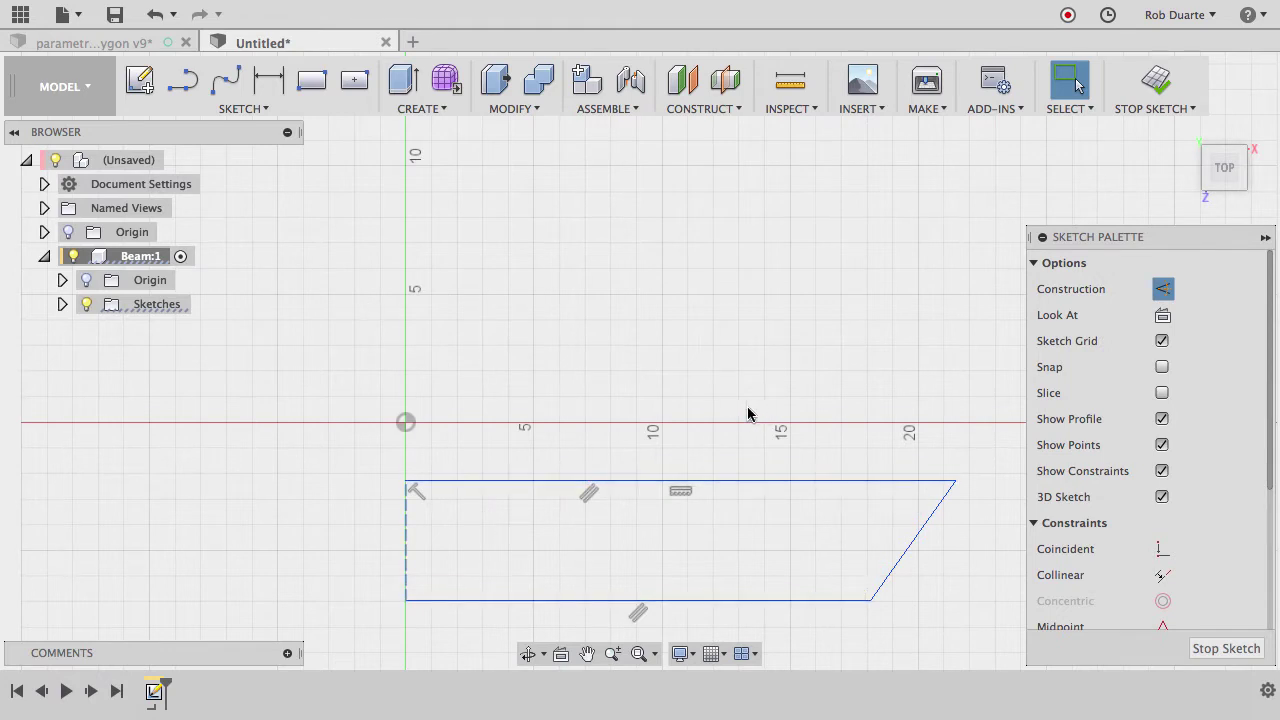
left_click(185, 85)
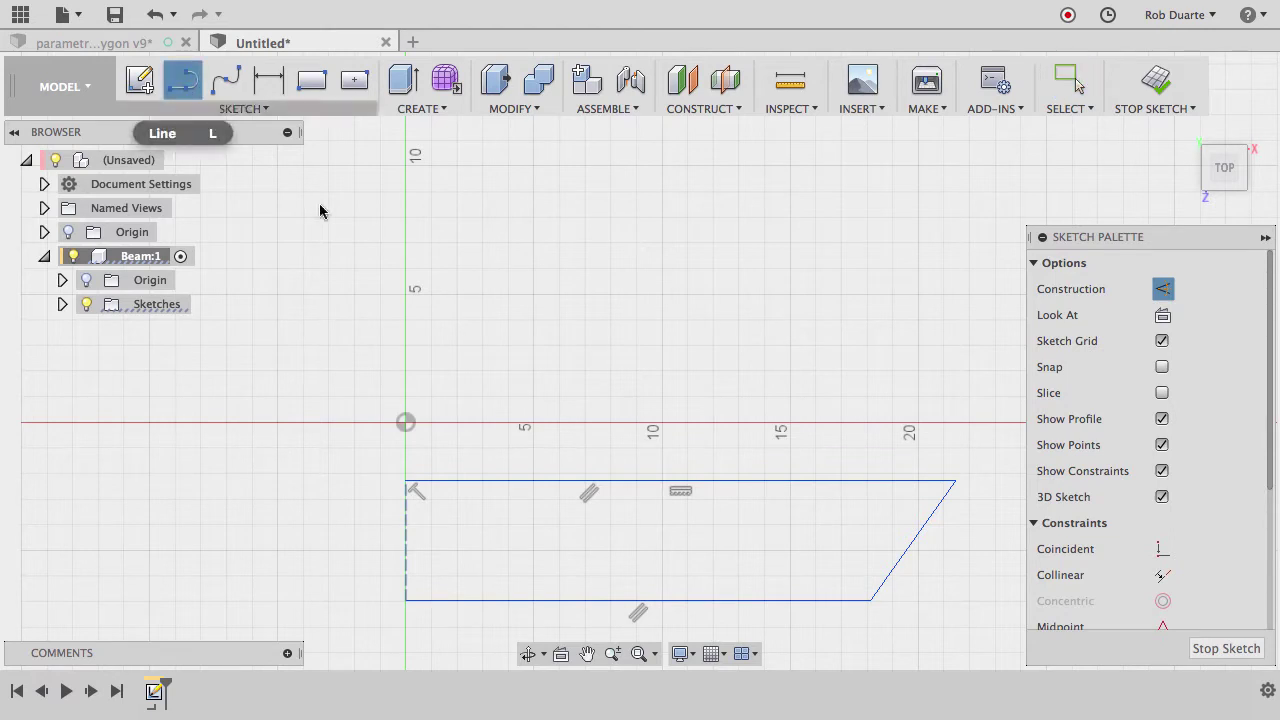
left_click(808, 482)
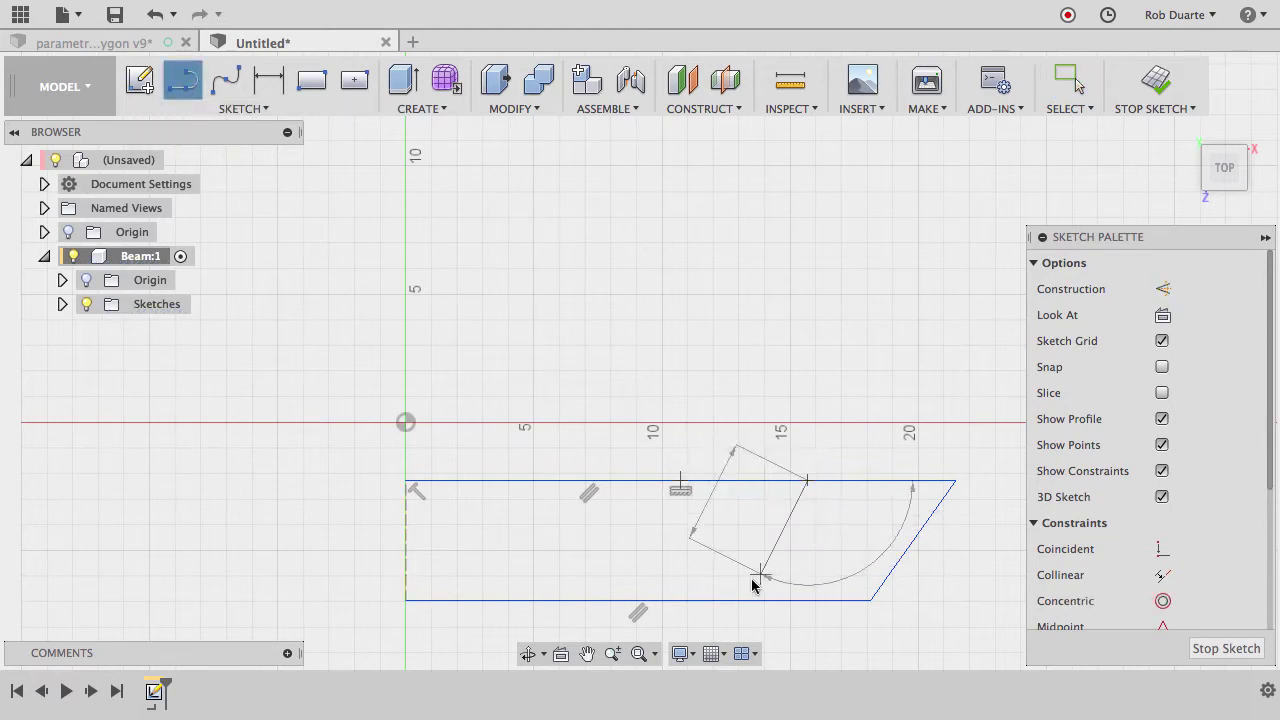
double_click(746, 600)
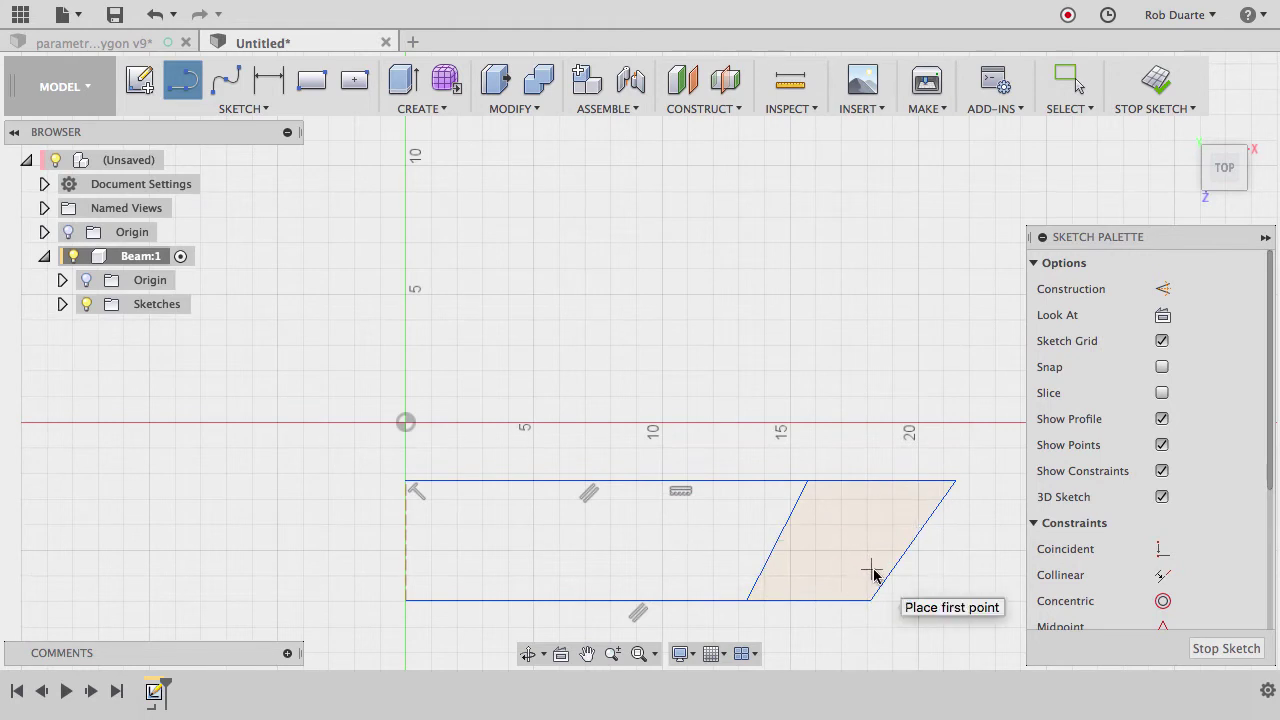
key("Escape")
Constrain the inner slanted line and the profile's slanted end edge parallel to each other.
left_click(781, 538)
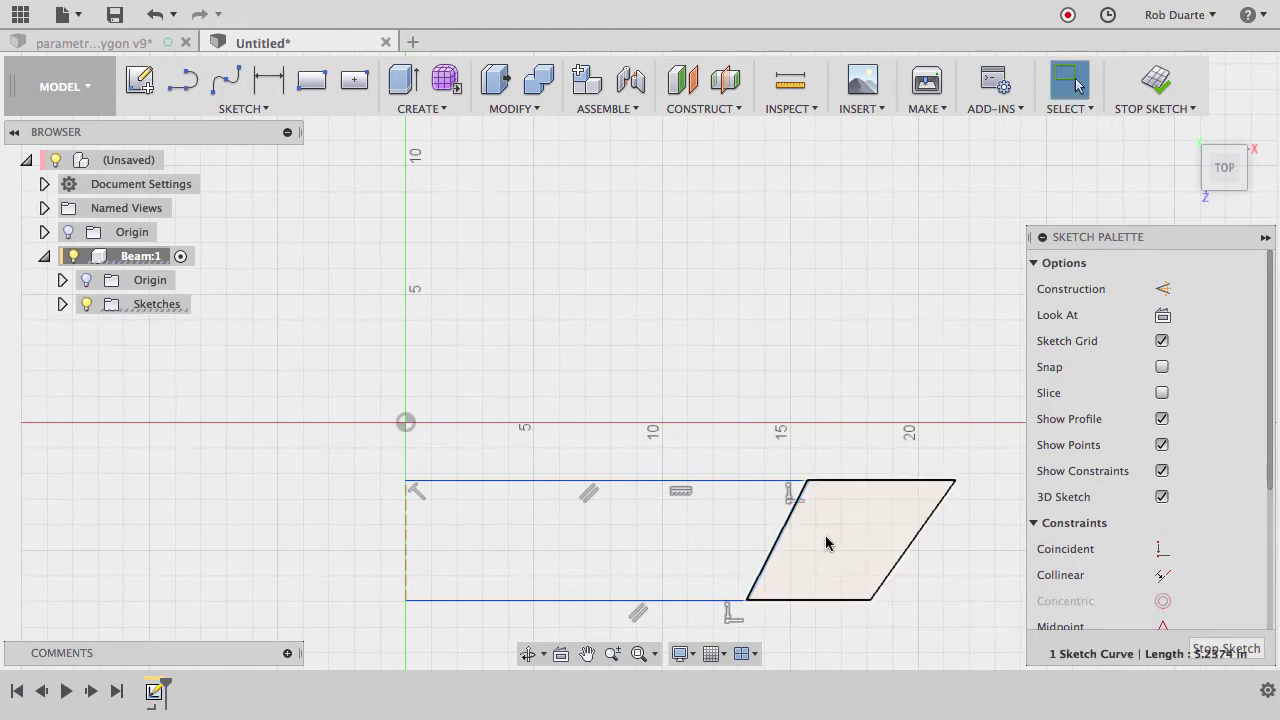
left_click(904, 552)
scroll(1091, 546, "down", 3)
scroll(1091, 546, "down", 2)
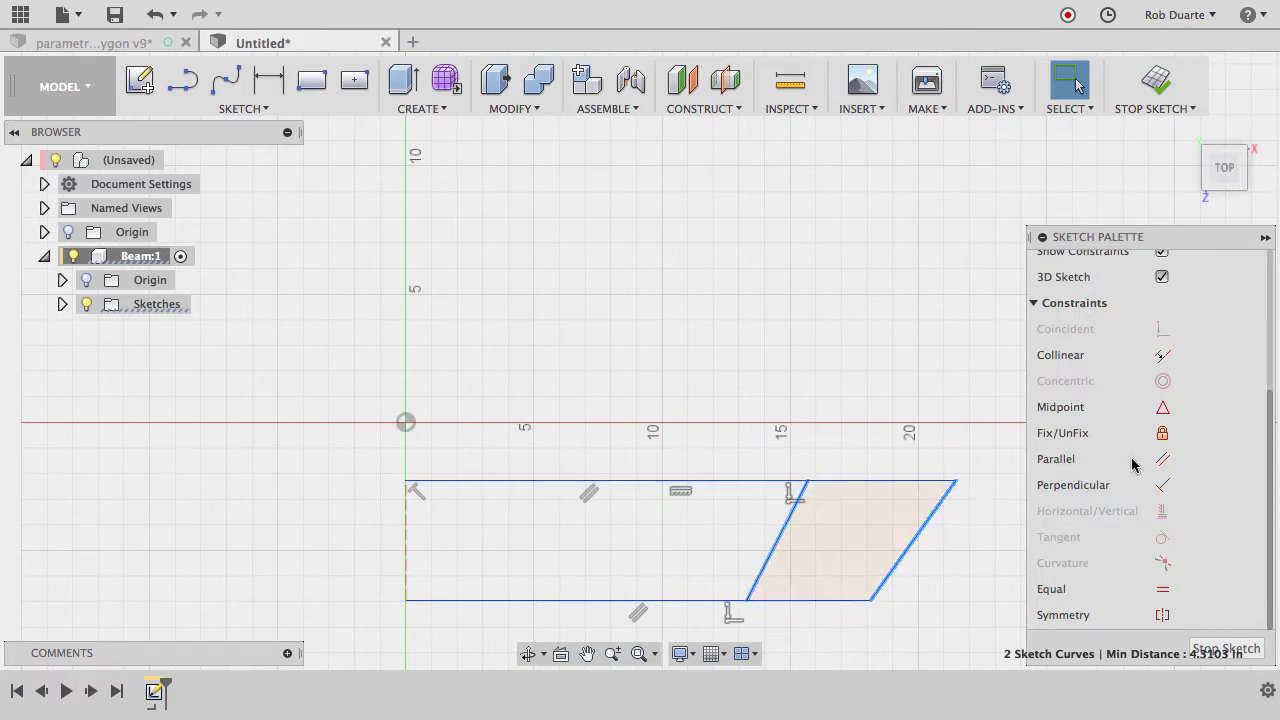
left_click(1163, 460)
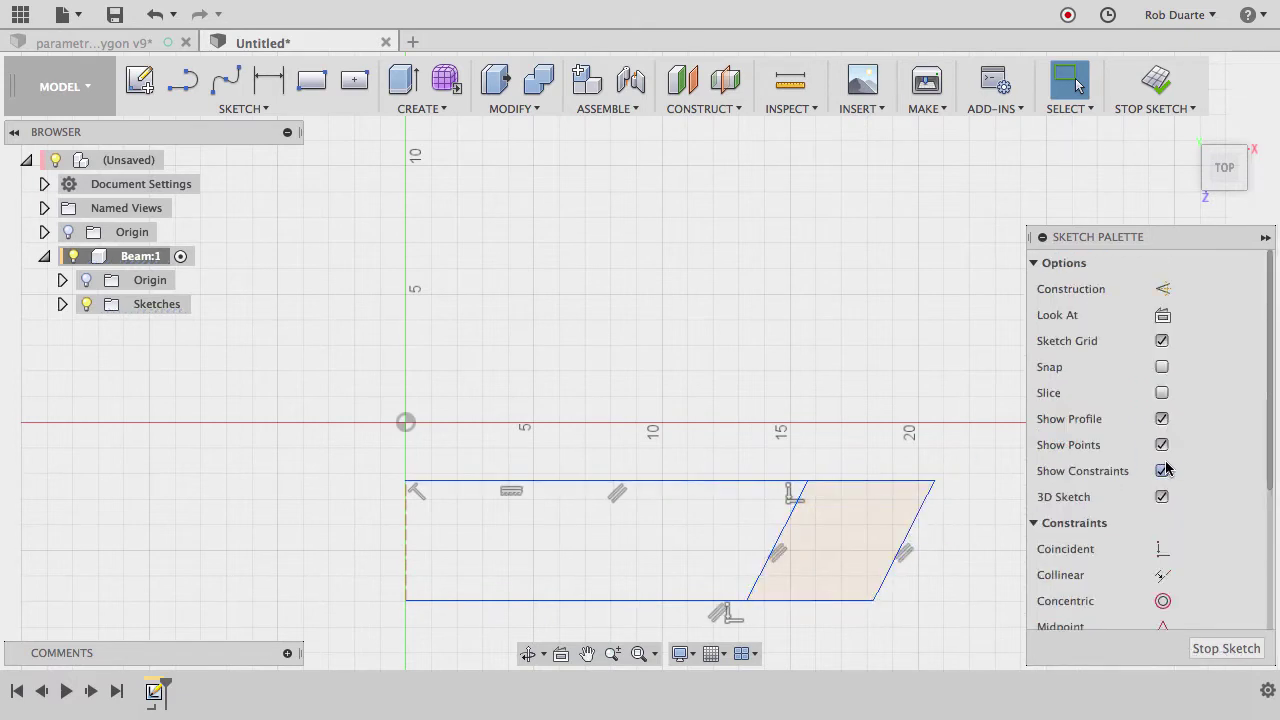
Add a unitless user parameter named sides with the expression 5.
scroll(786, 437, "down", 3)
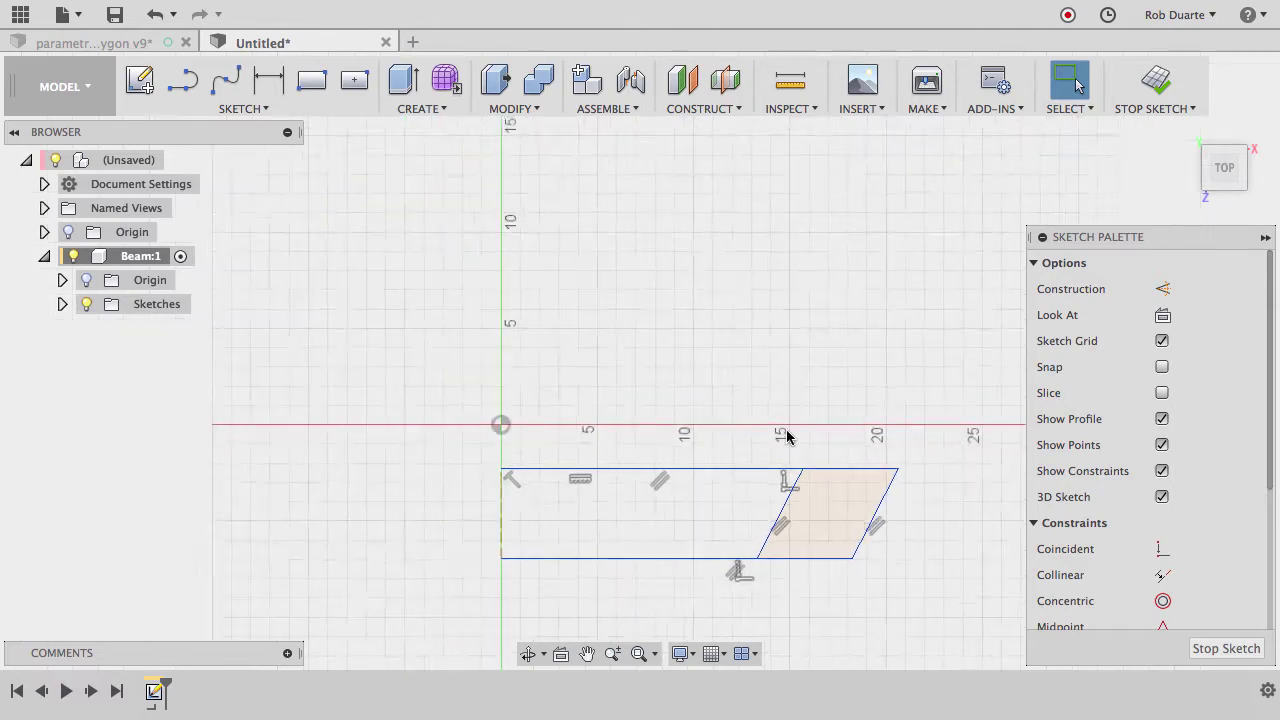
scroll(646, 630, "up", 3)
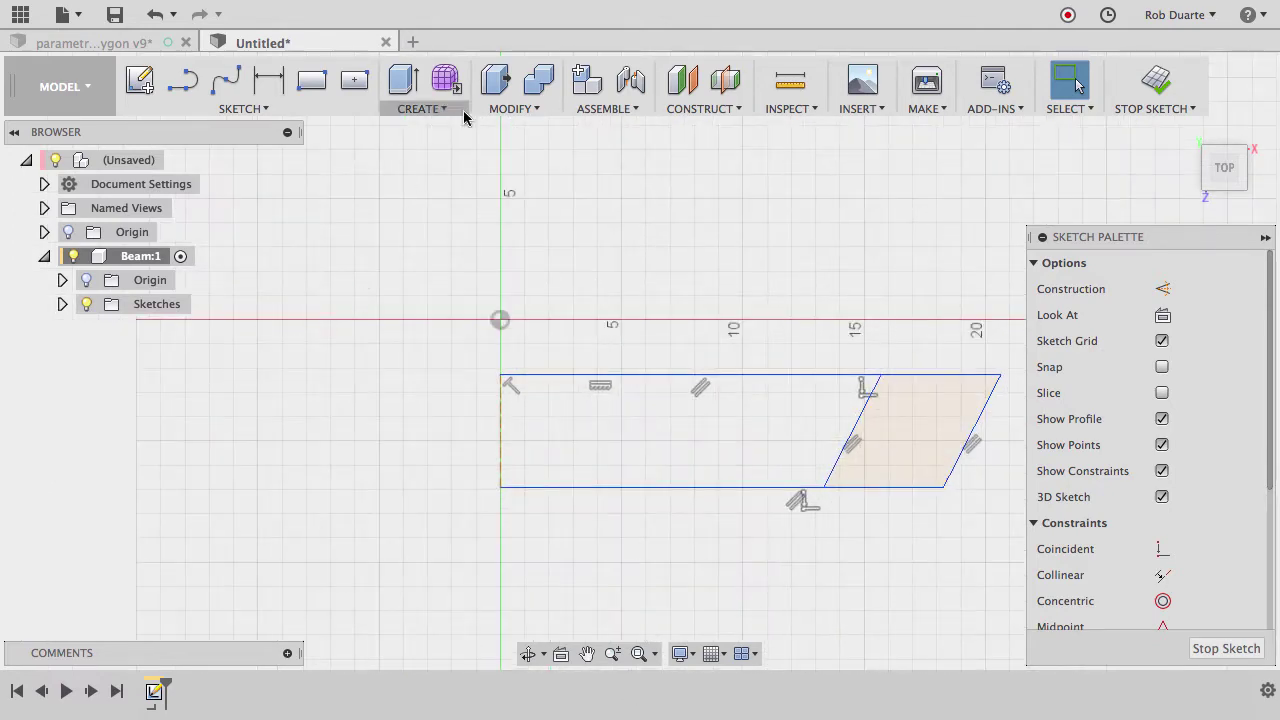
left_click(512, 108)
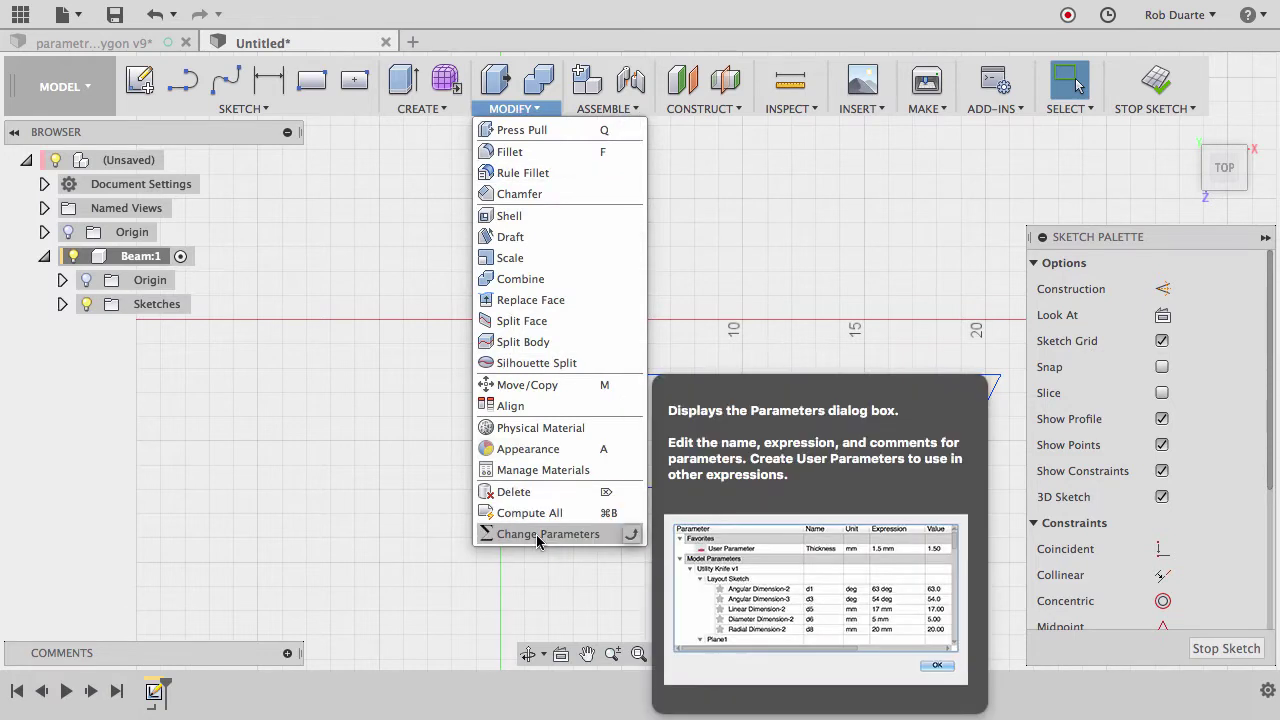
left_click(537, 534)
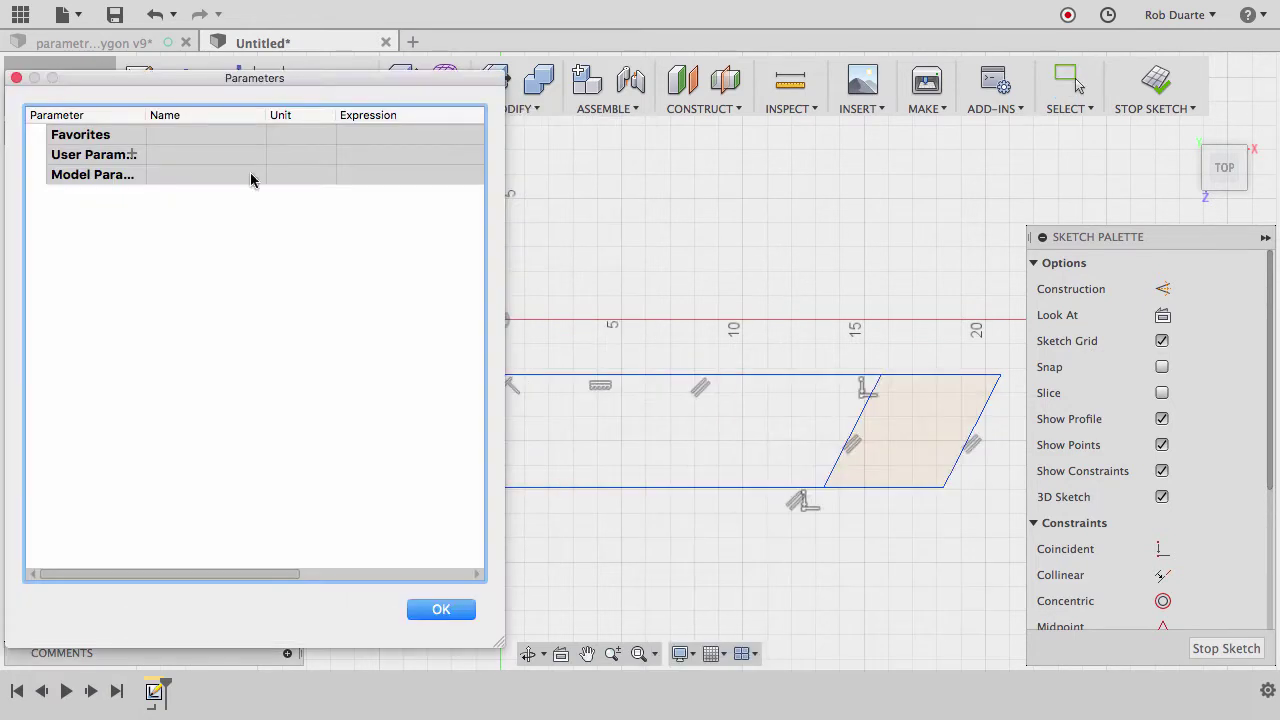
left_click(129, 155)
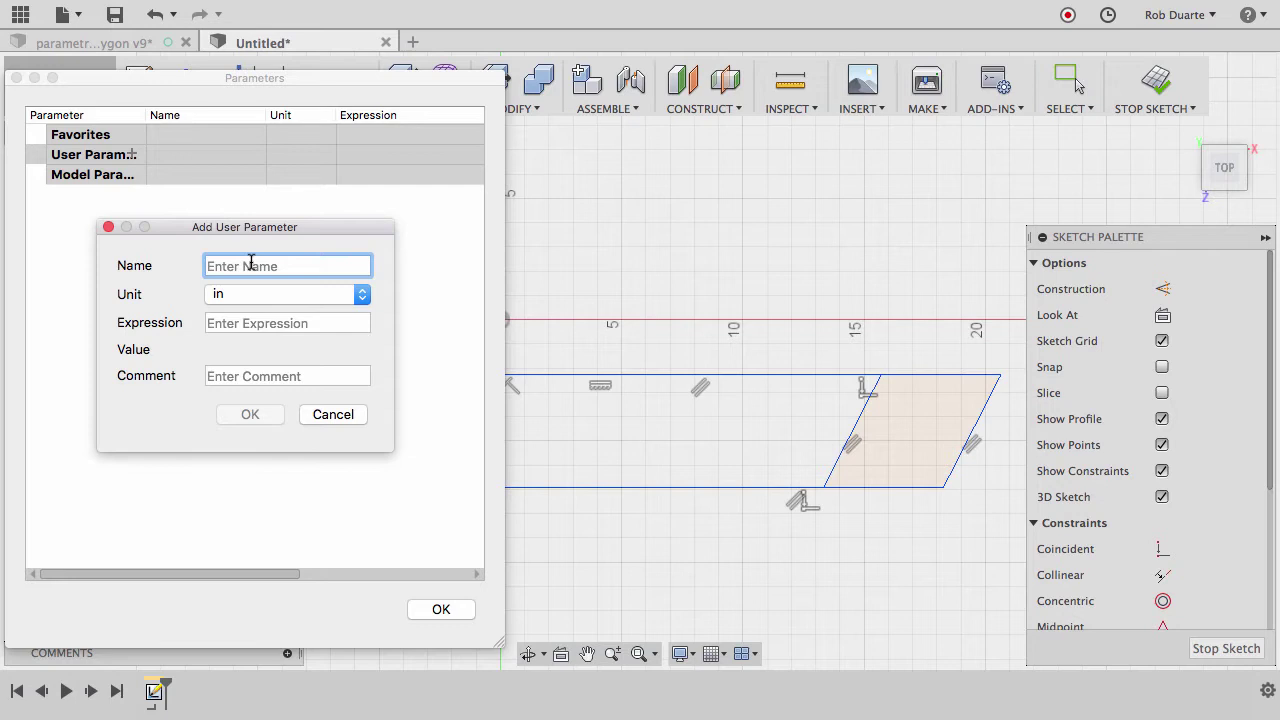
type("sides")
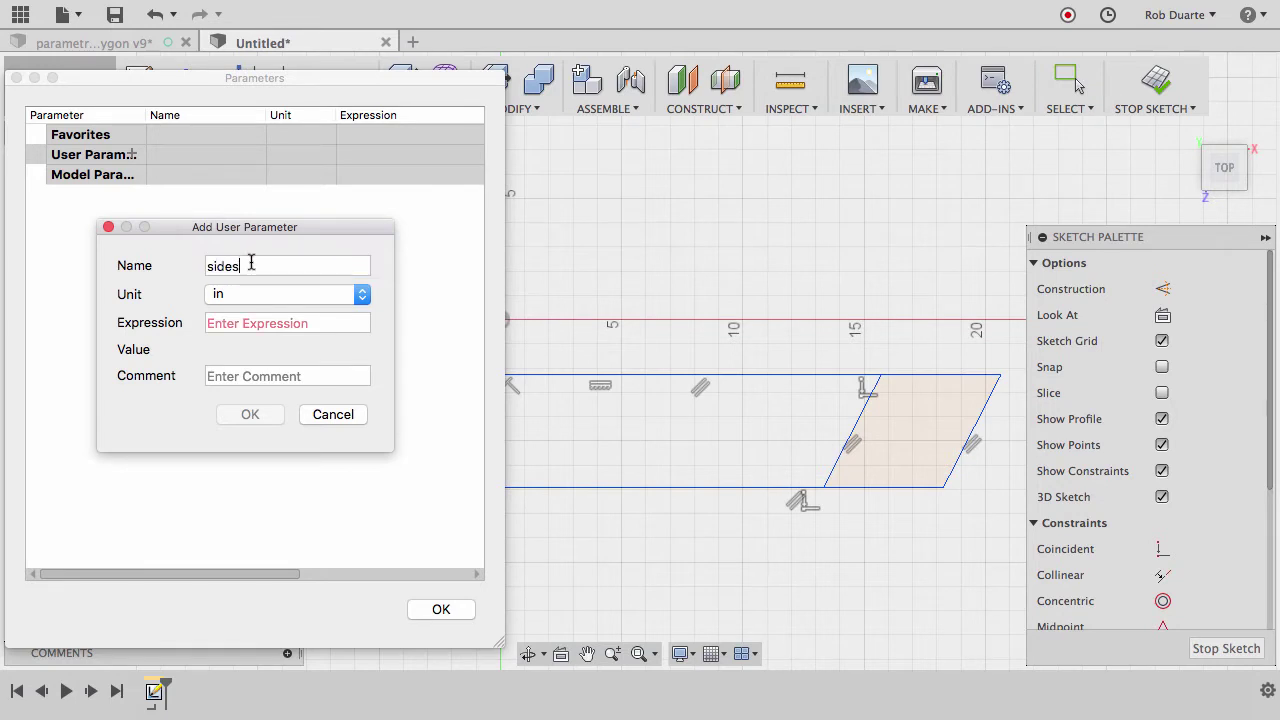
left_click(262, 323)
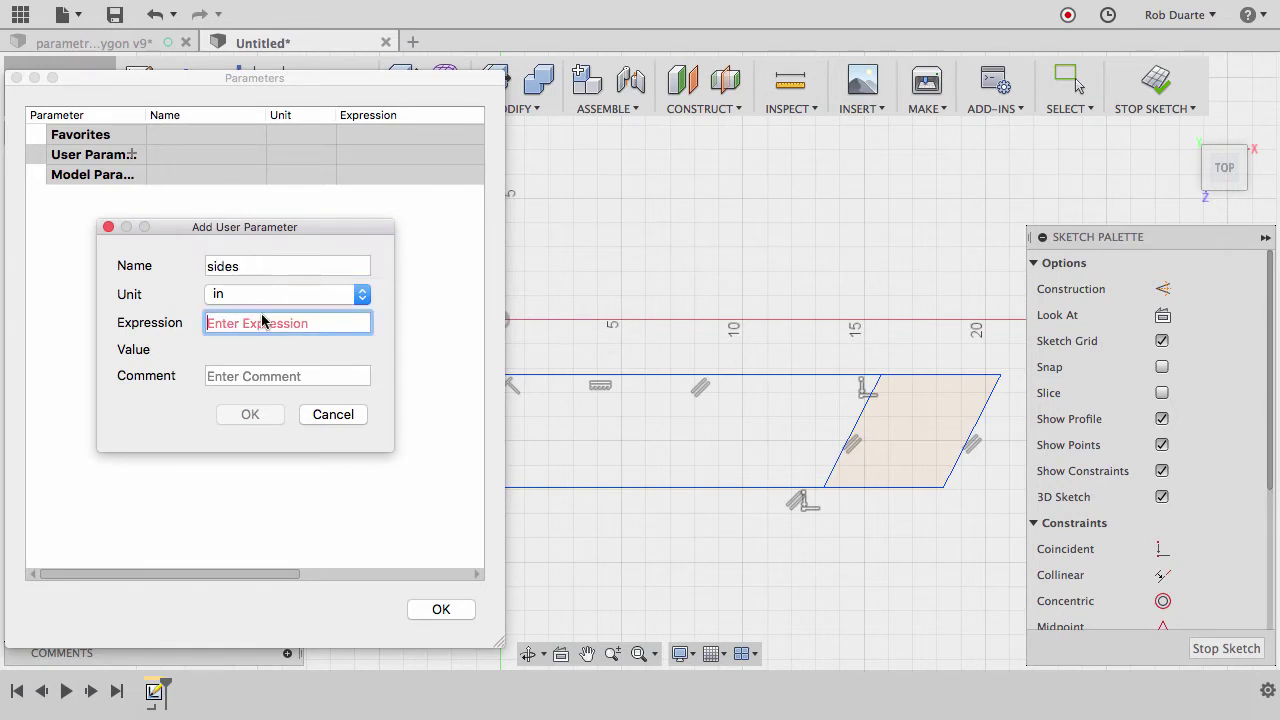
left_click(266, 294)
left_click(256, 15)
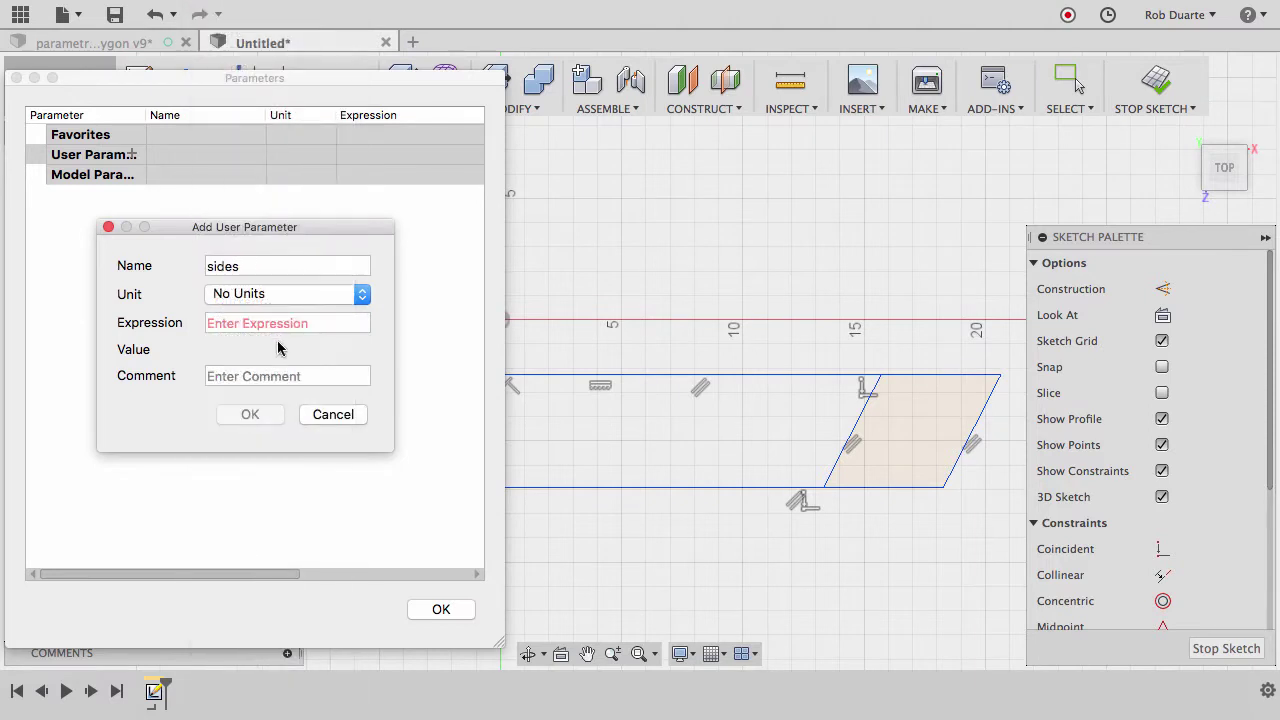
type("5")
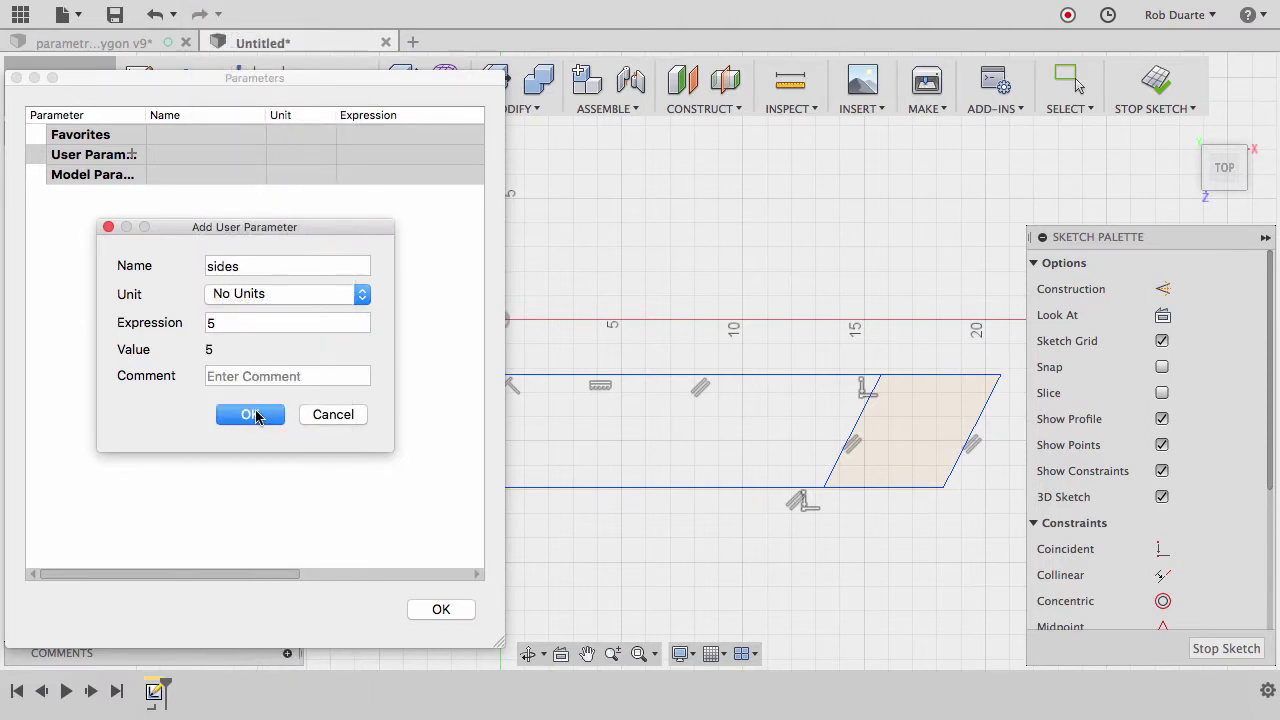
left_click(250, 414)
Add a user parameter named beamSize in inches with the expression 6.
left_click(131, 154)
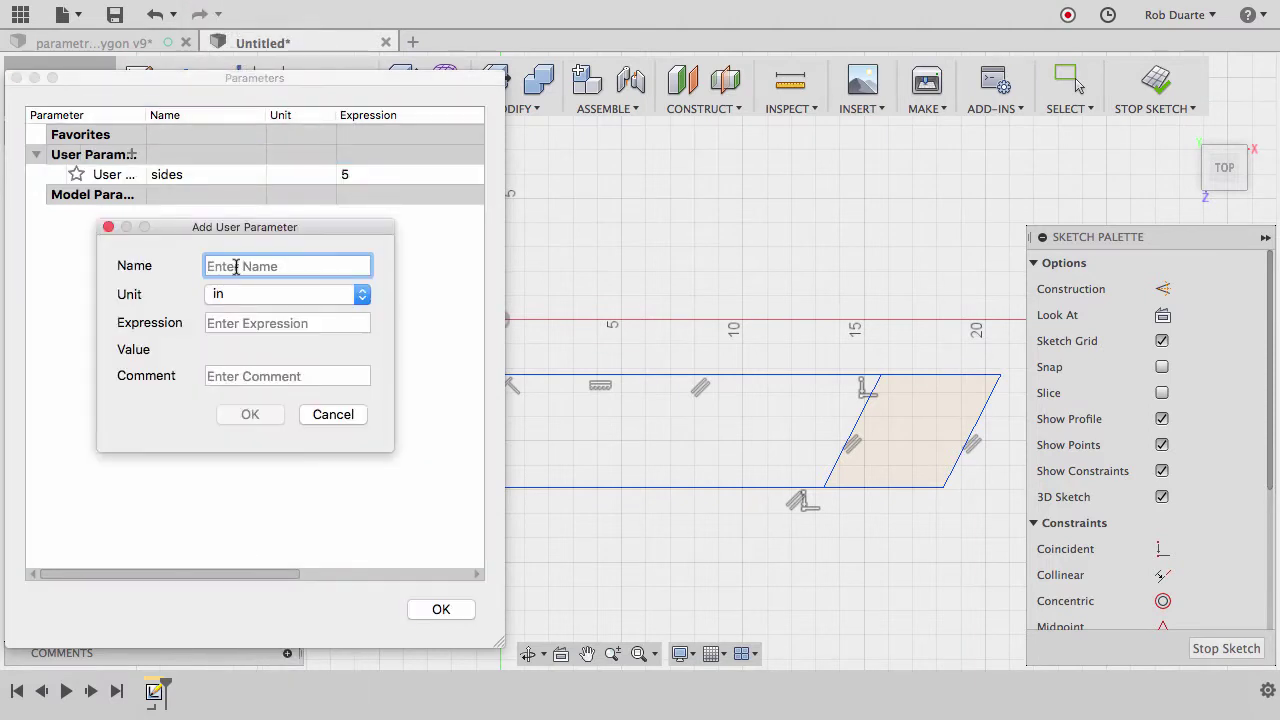
type("beamSize")
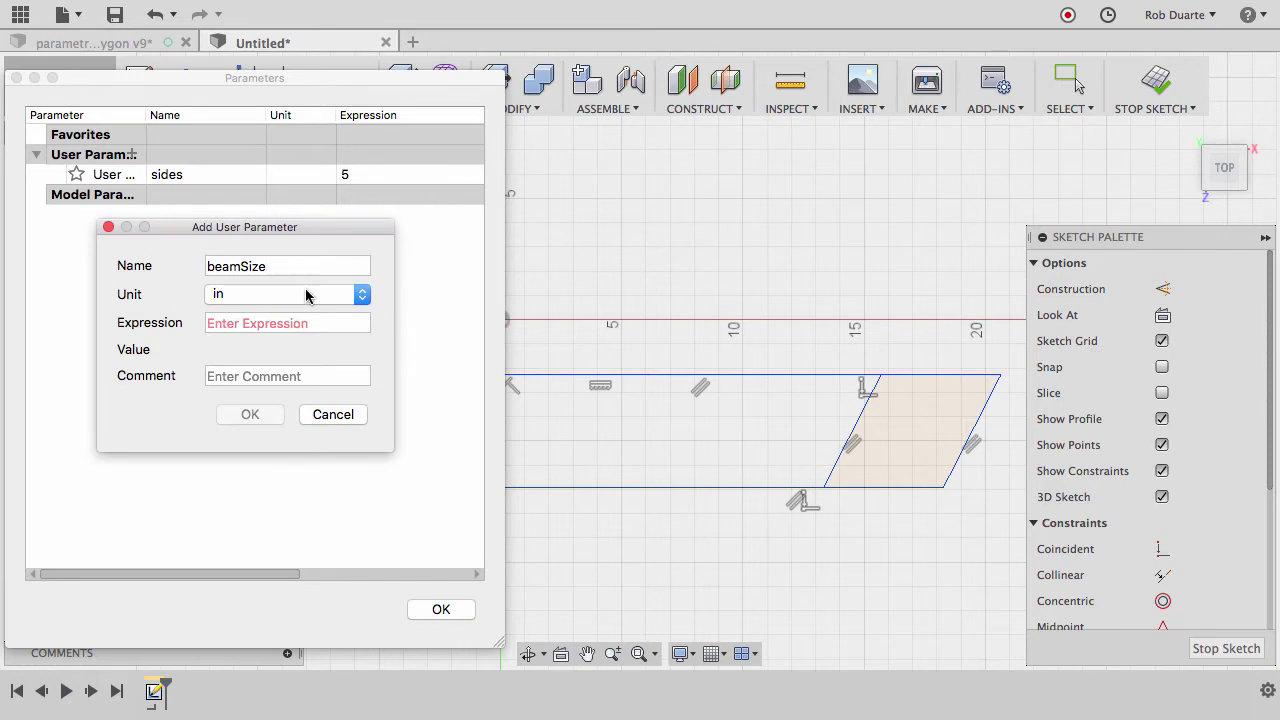
left_click(251, 322)
type("6")
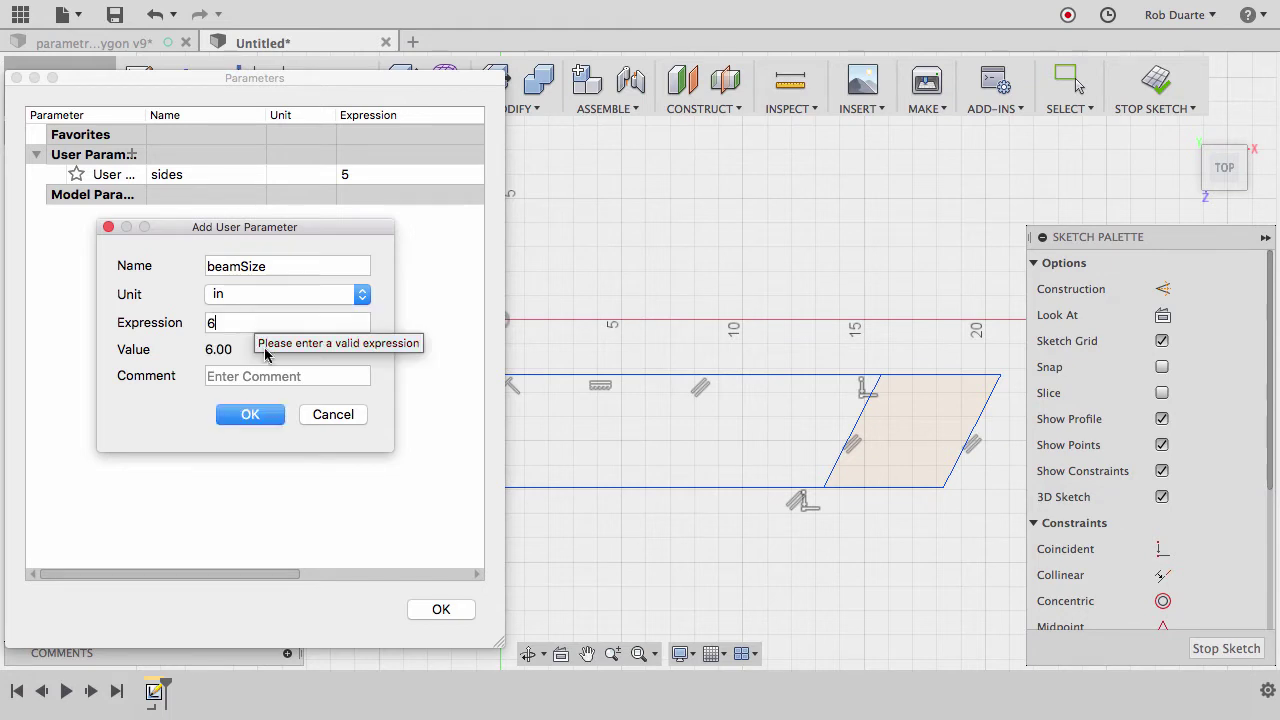
left_click(251, 416)
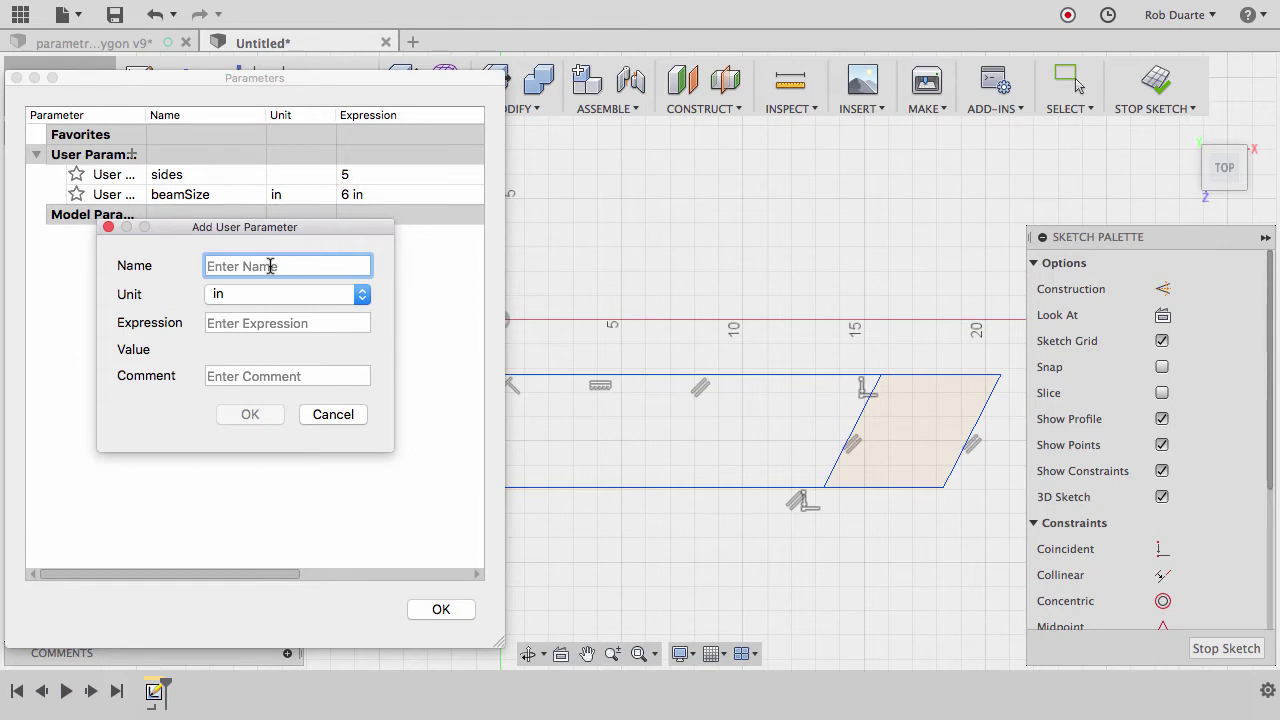
Add a user parameter named inLength in inches with the expression 24 and close the parameter list.
type("inLength")
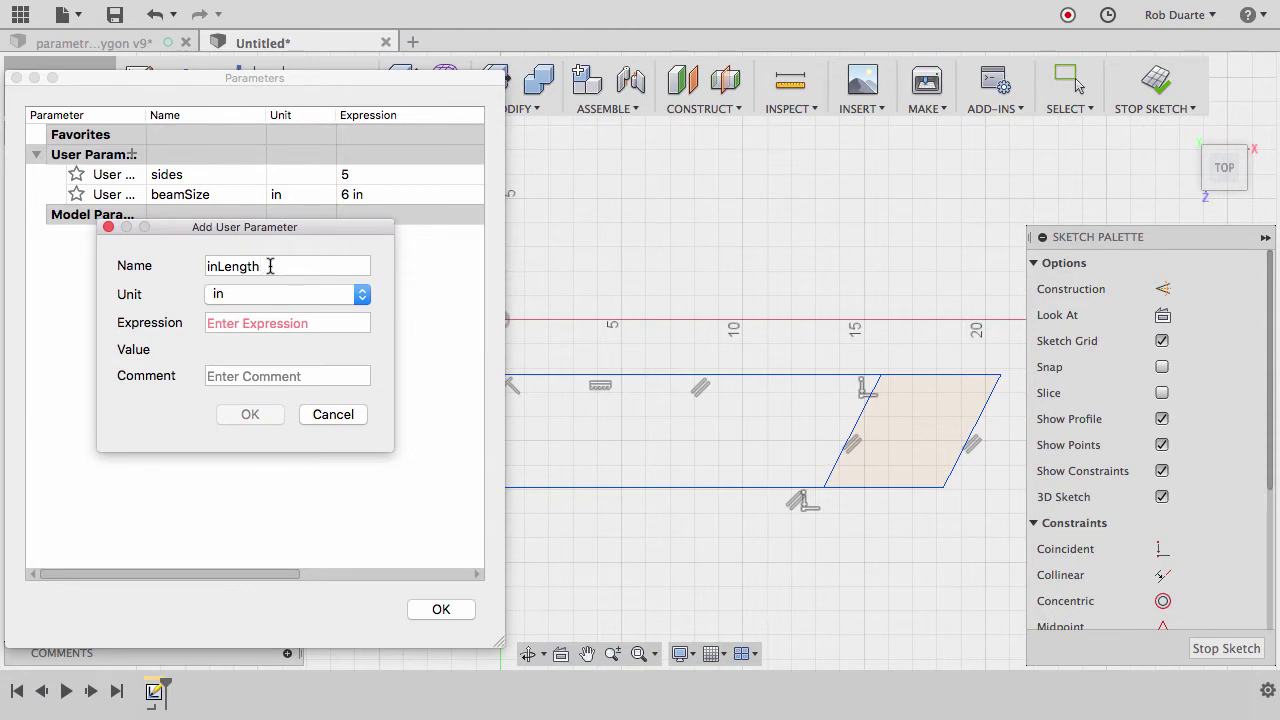
left_click(273, 328)
type("24")
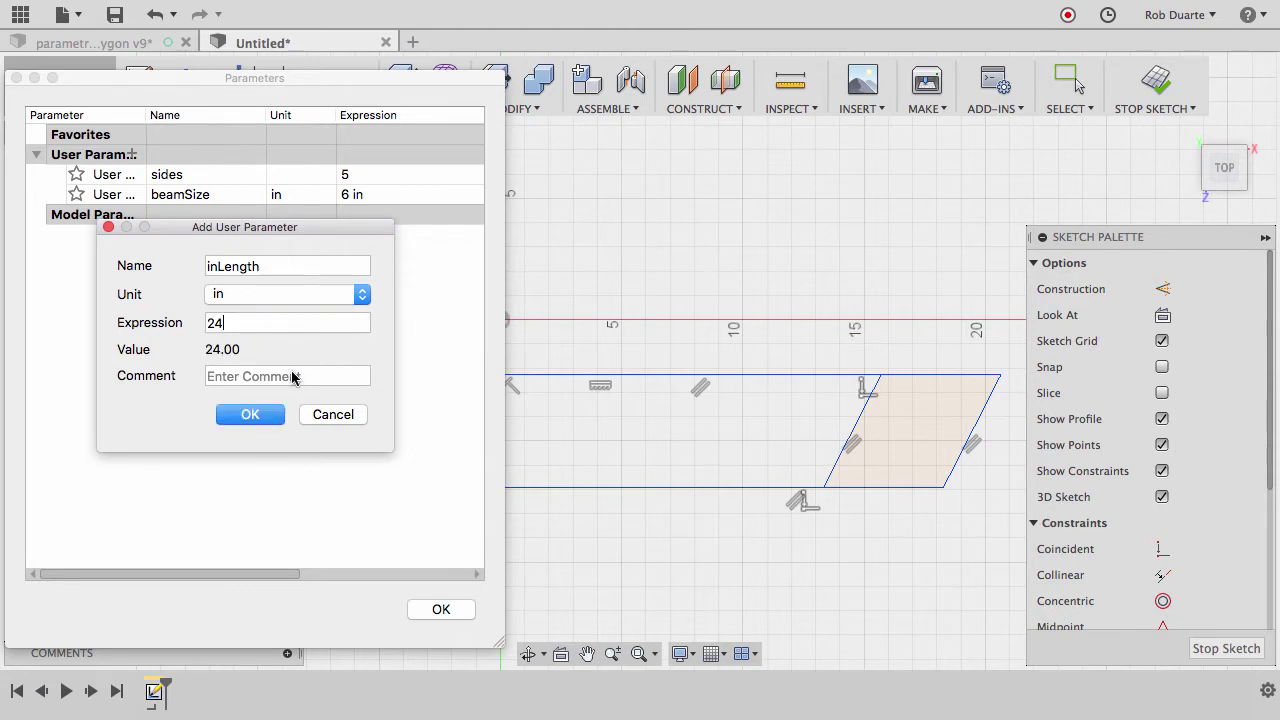
left_click(250, 416)
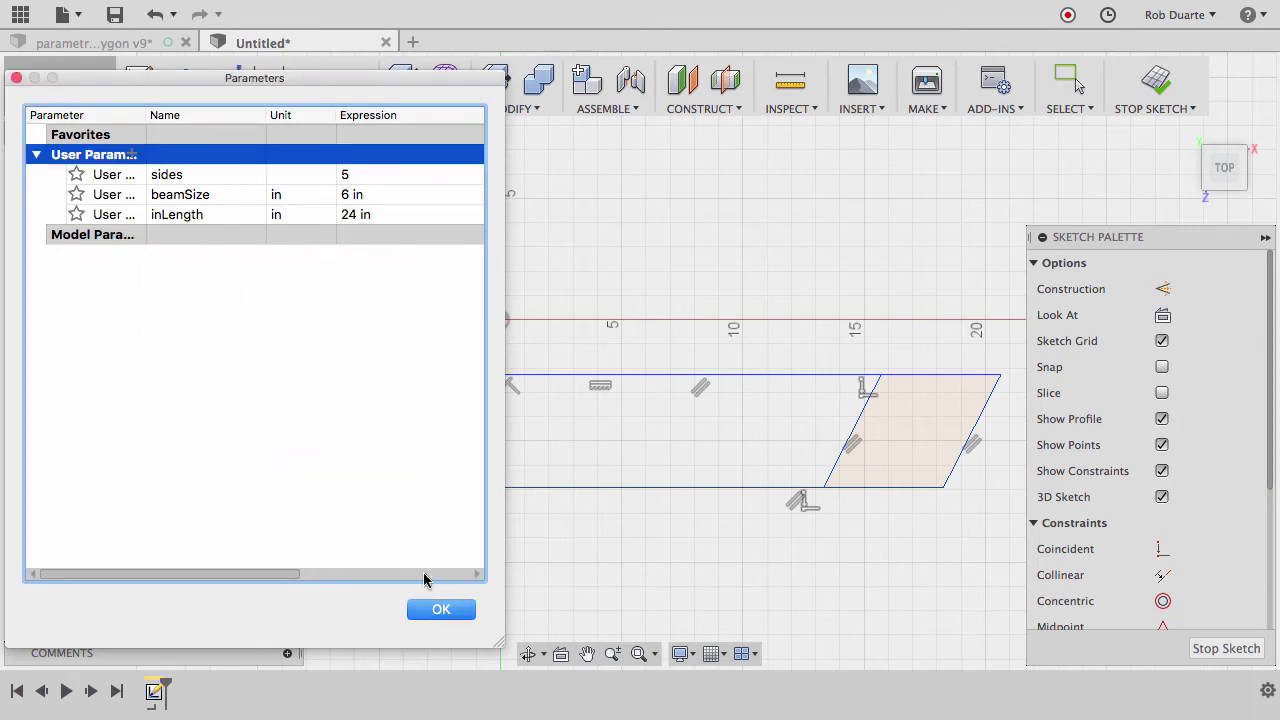
left_click(441, 610)
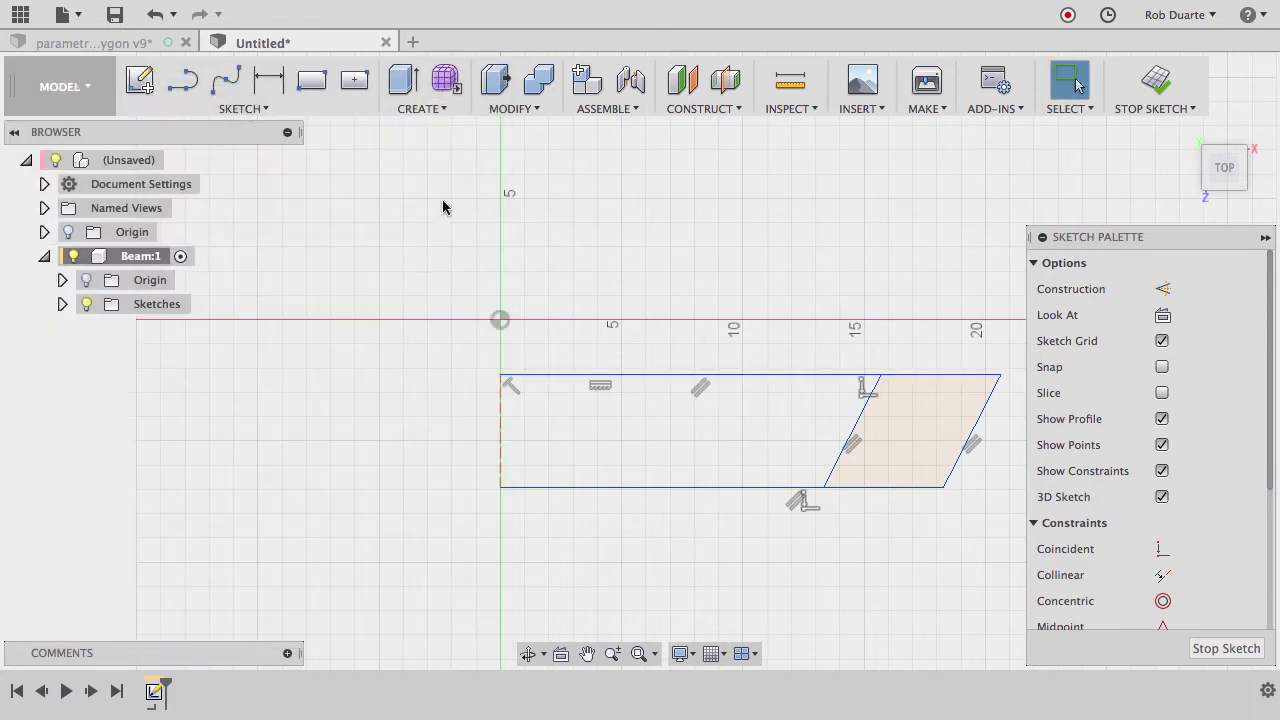
Dimension the distance between the profile's two horizontal edges and set it to the beamSize parameter.
left_click(267, 82)
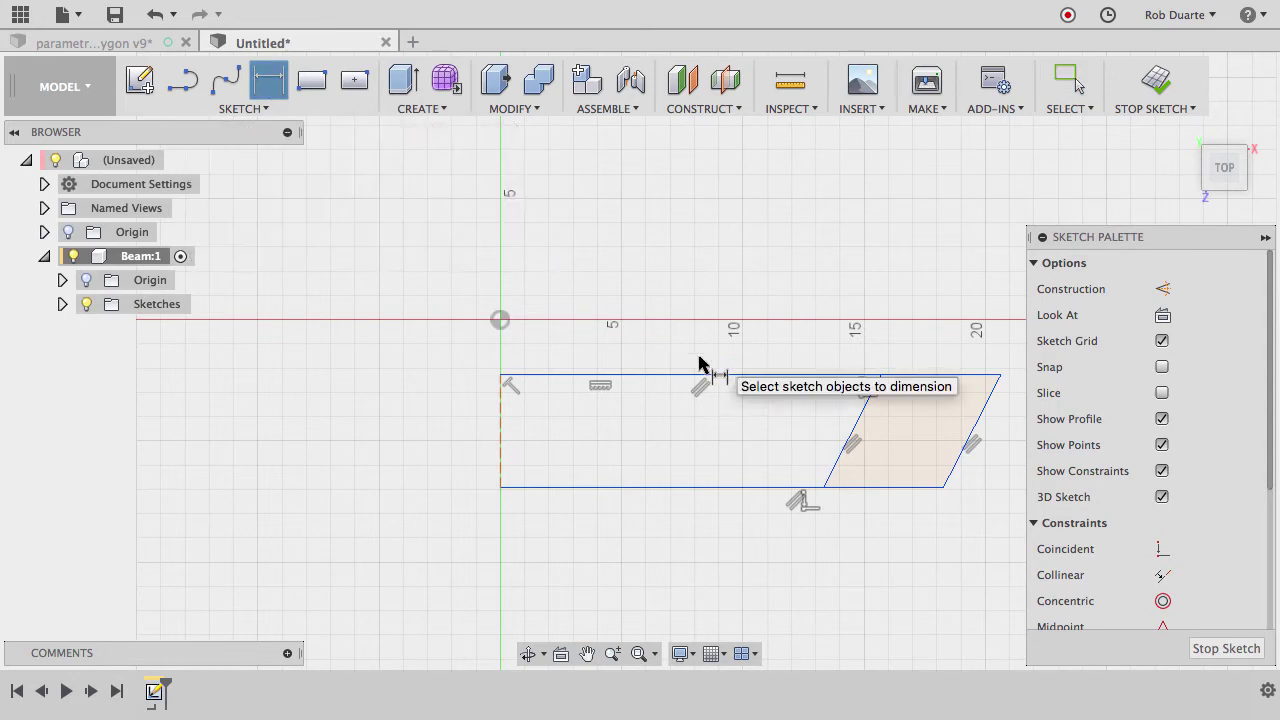
left_click(620, 375)
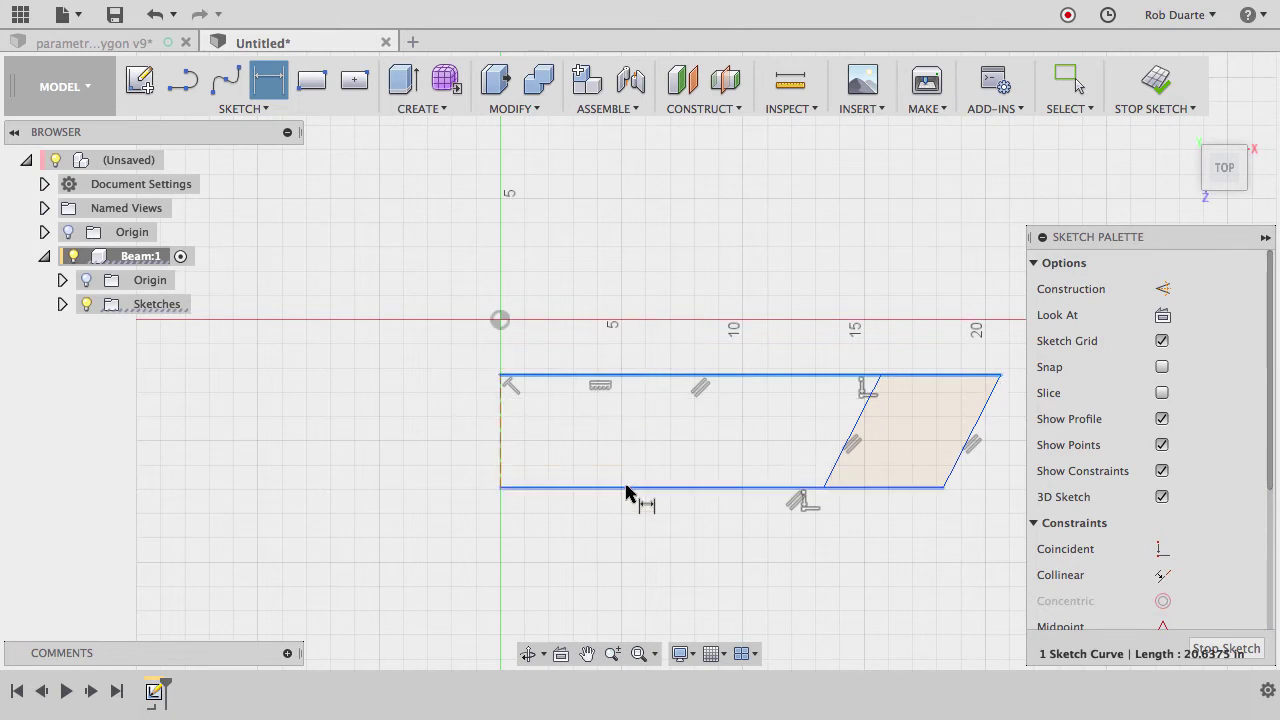
left_click(629, 488)
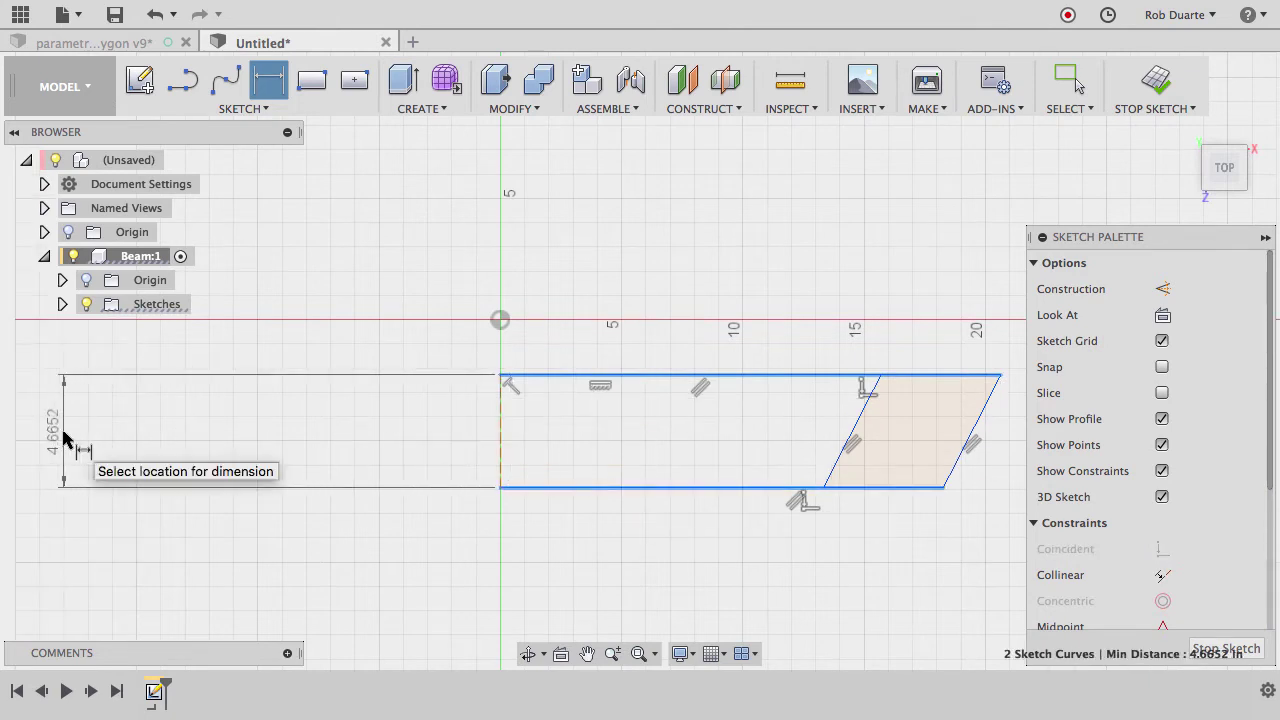
left_click(624, 440)
type("b")
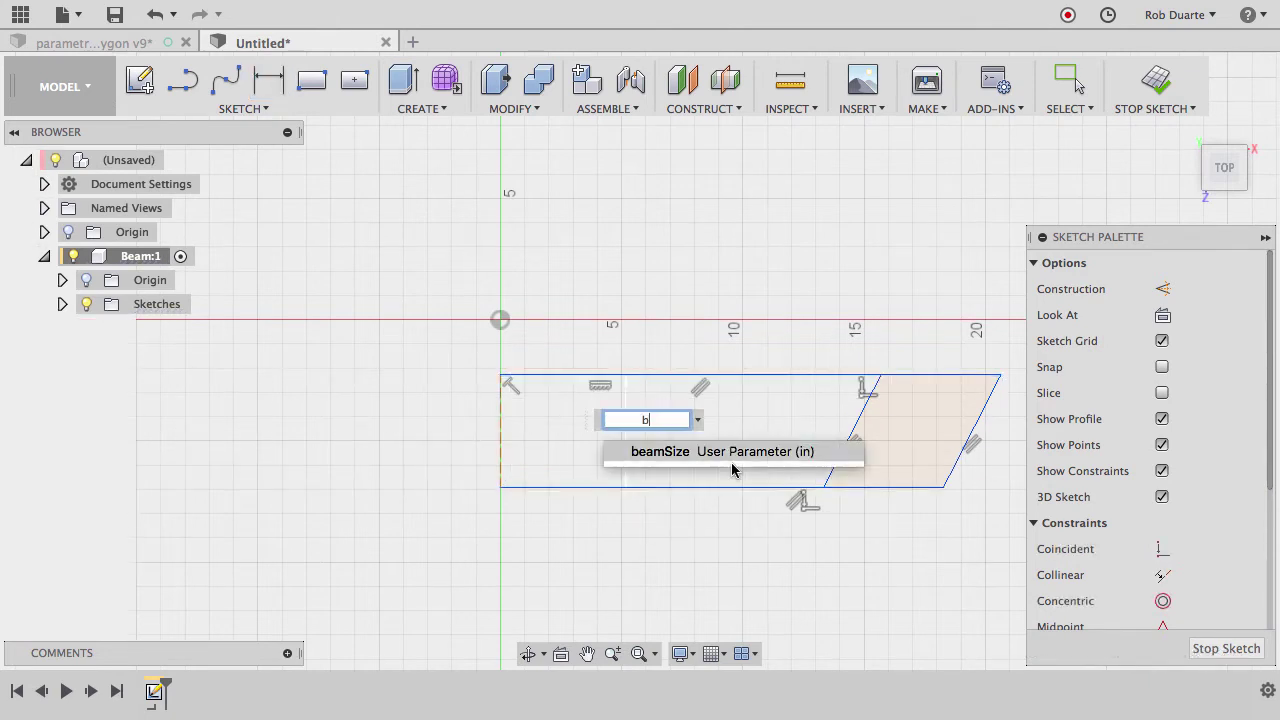
type("ea")
left_click(719, 452)
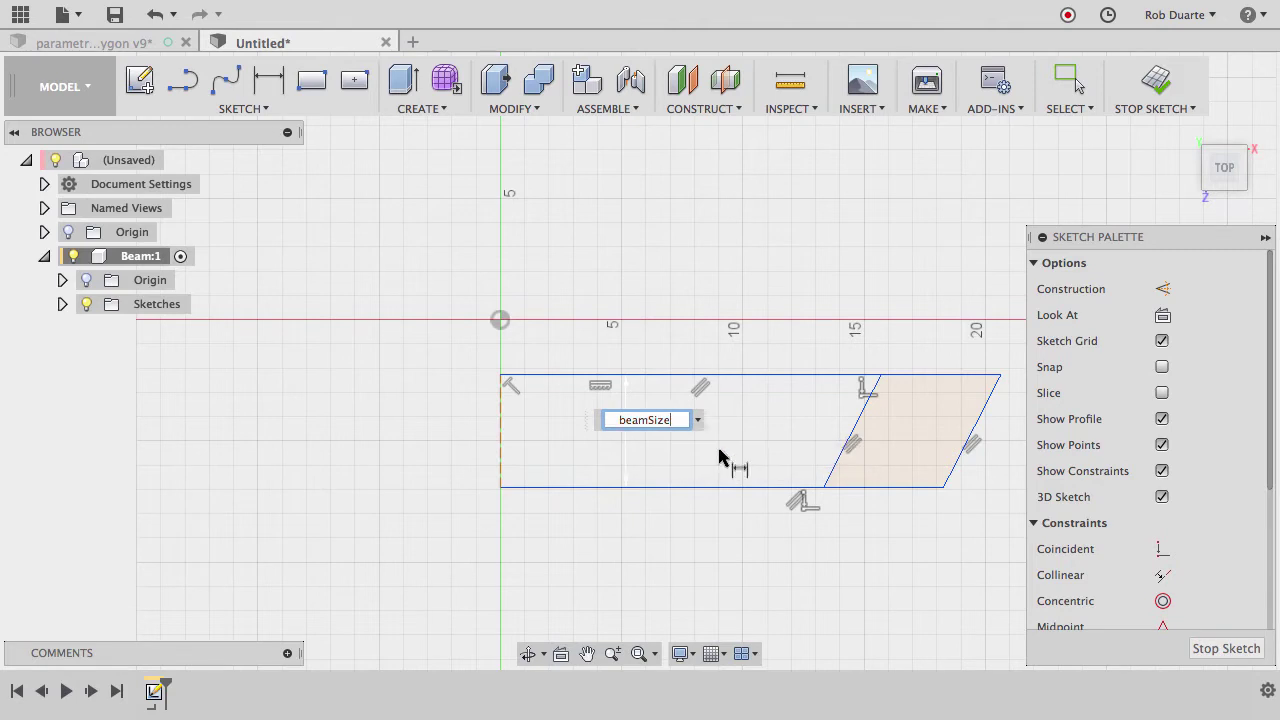
key("Return")
Dimension the perpendicular distance between the inner slanted line and the slanted end edge, setting it to beamSize.
left_click(826, 489)
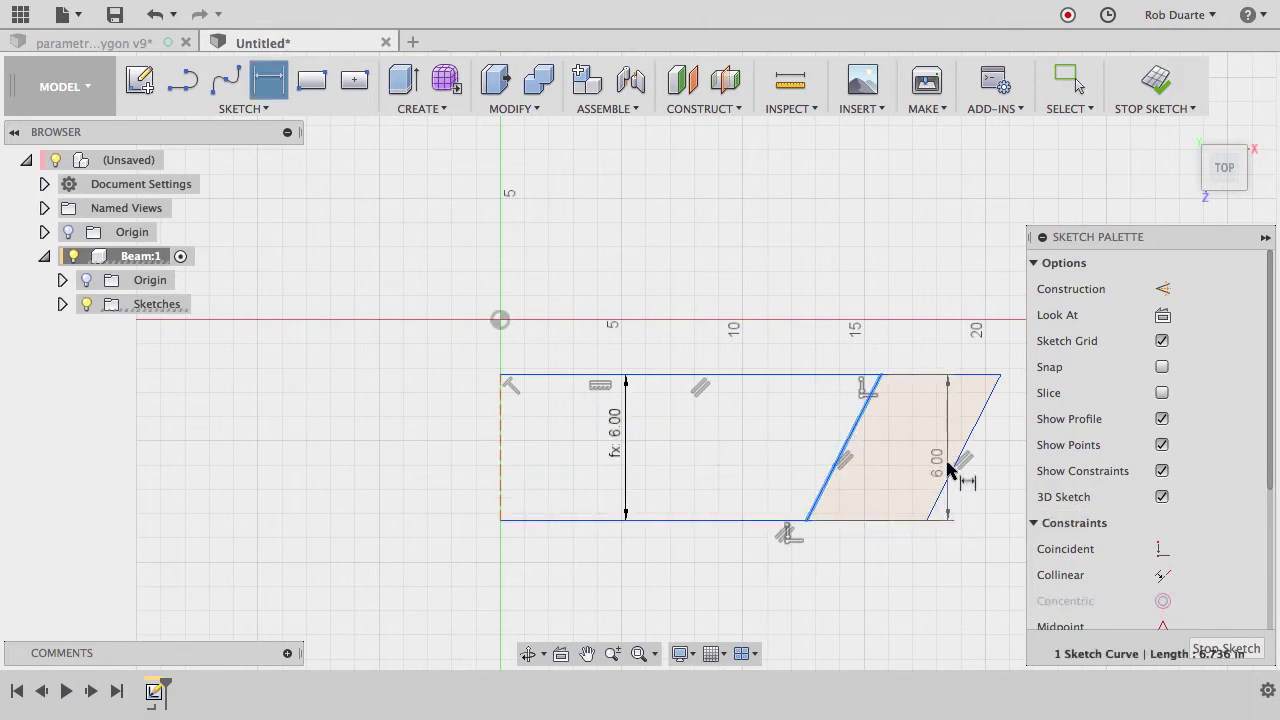
left_click(955, 468)
left_click(830, 593)
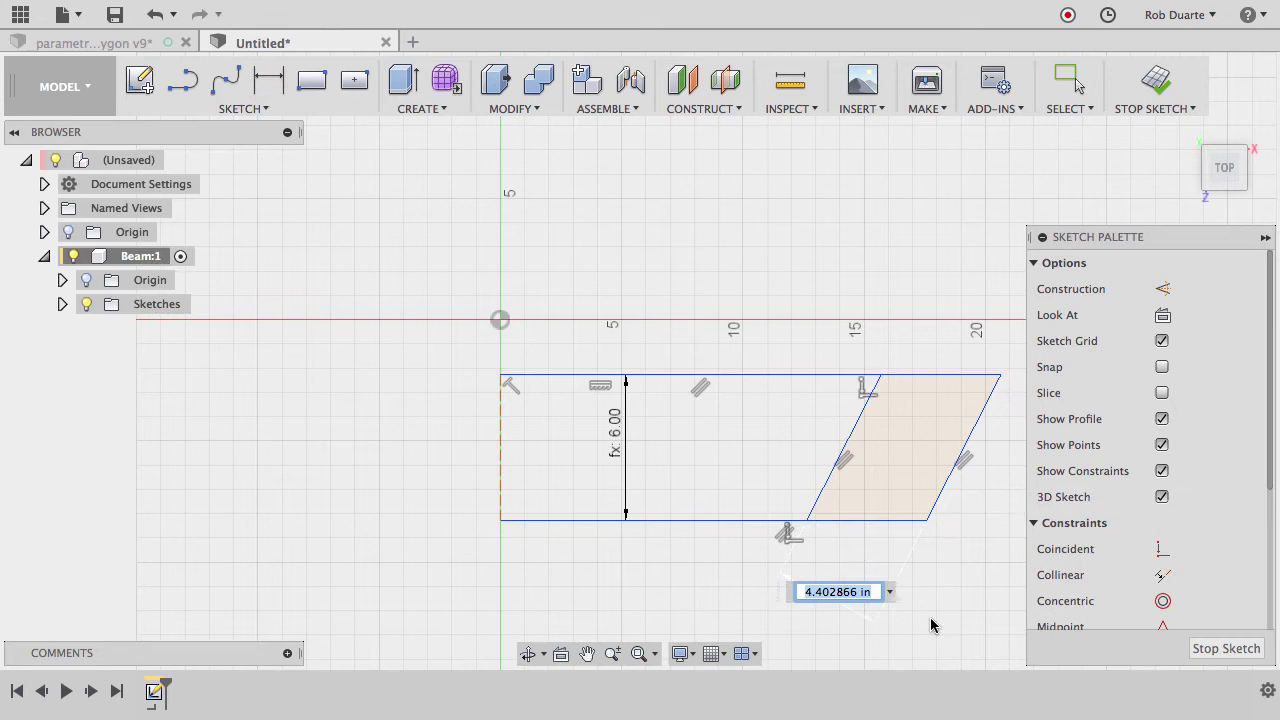
type("bea")
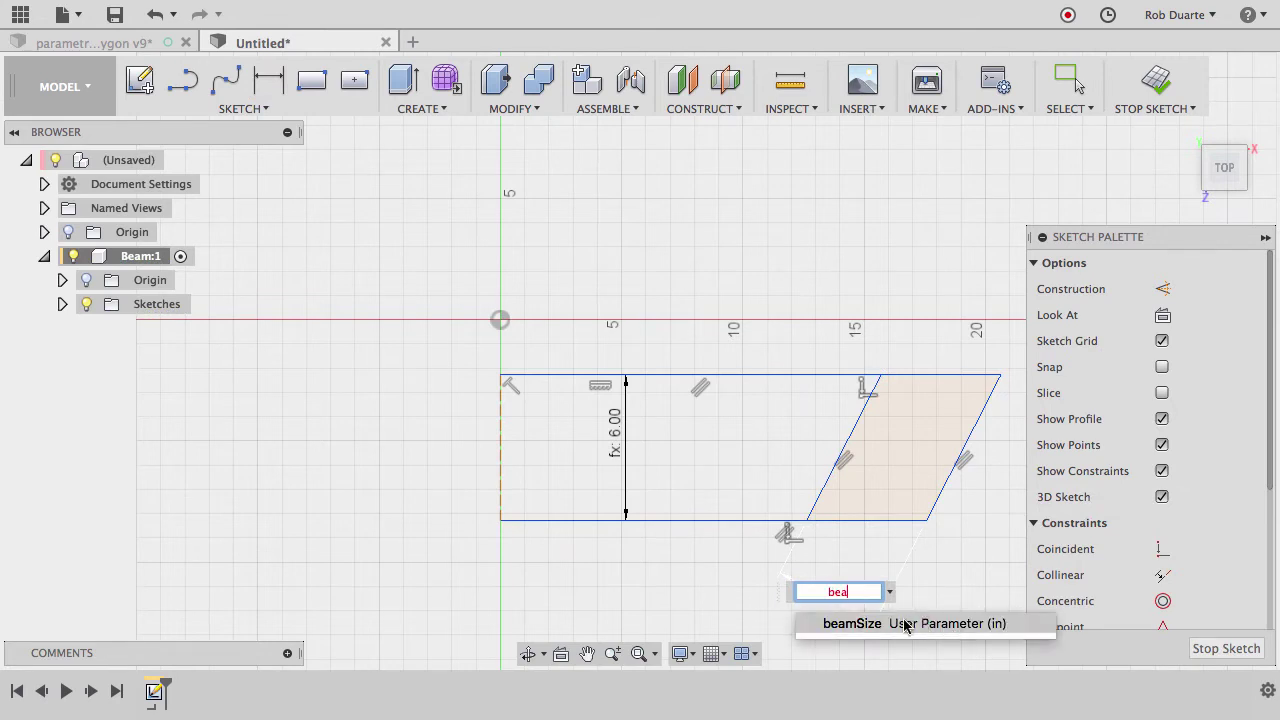
left_click(904, 625)
key("Return")
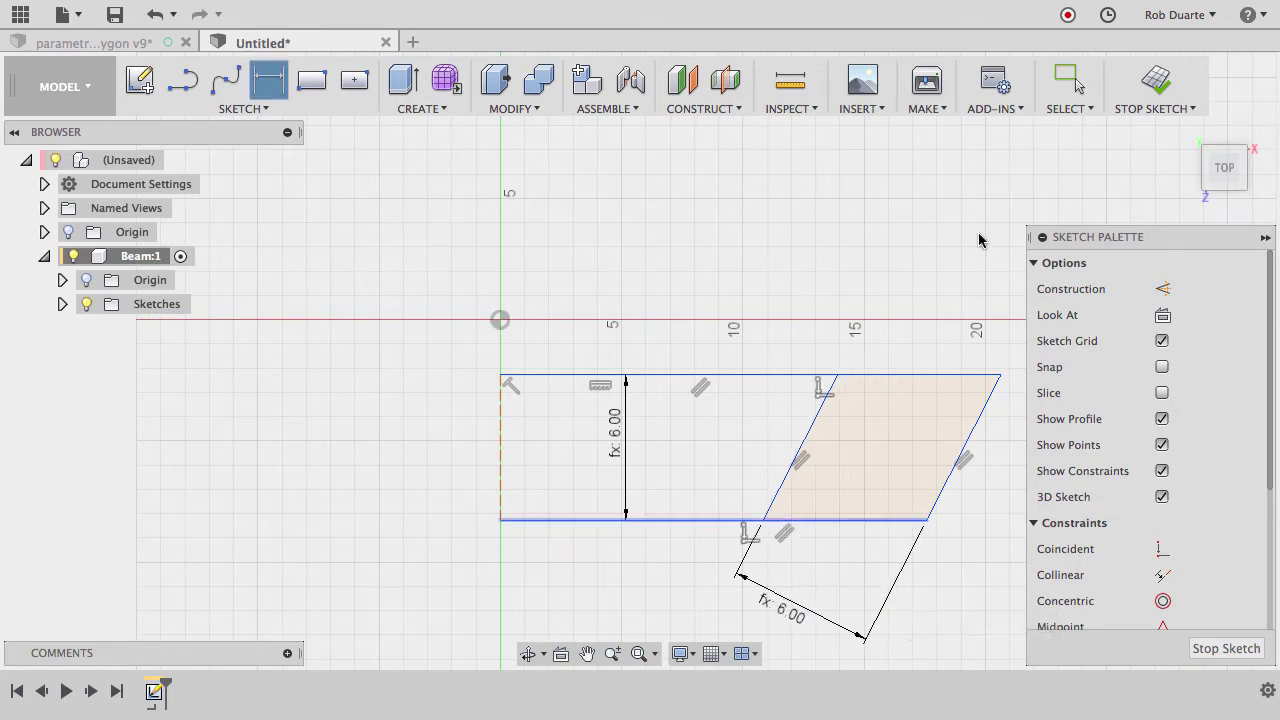
Mirror the two horizontal edges and both slanted lines about the vertical construction line to complete the full beam outline.
scroll(600, 593, "down", 3)
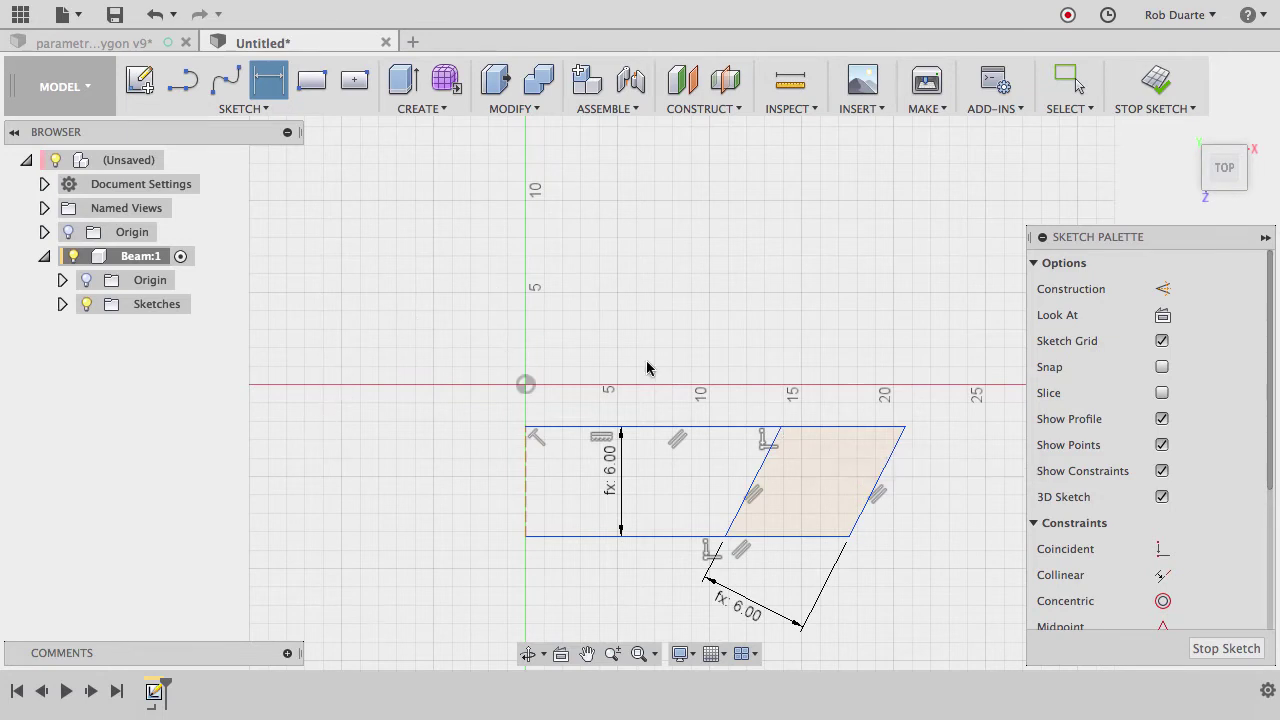
left_click(226, 110)
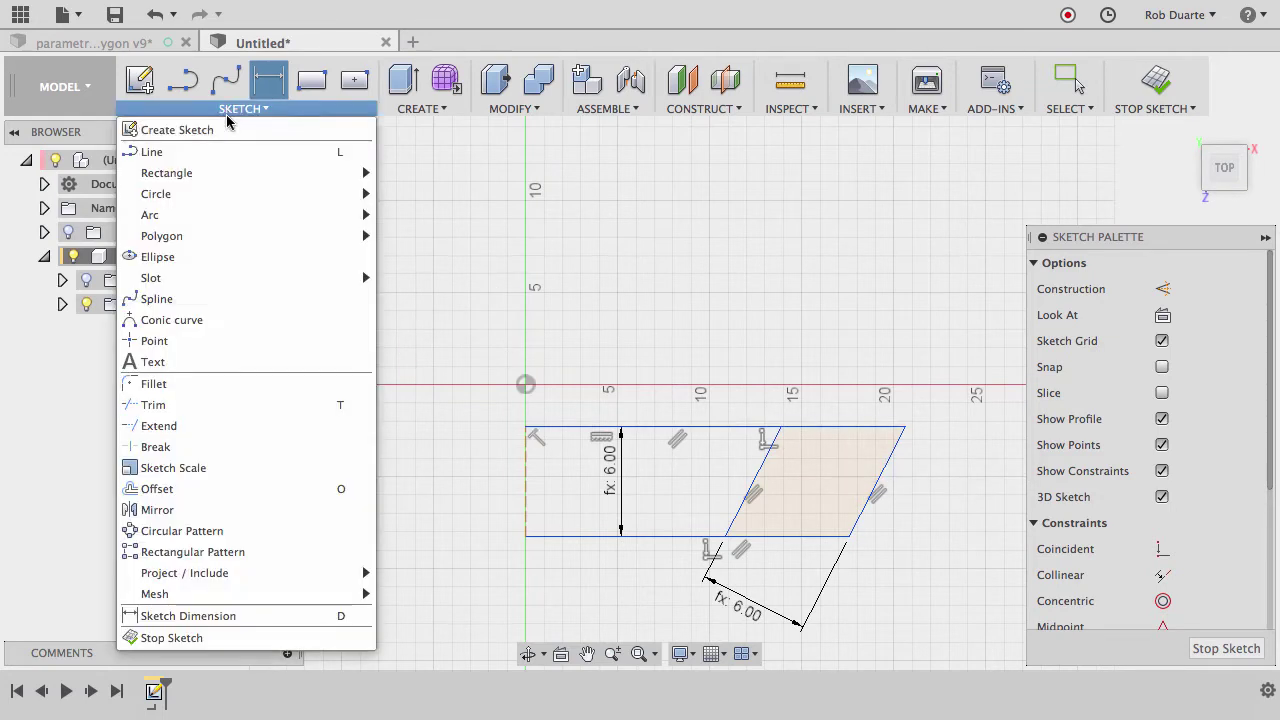
left_click(206, 511)
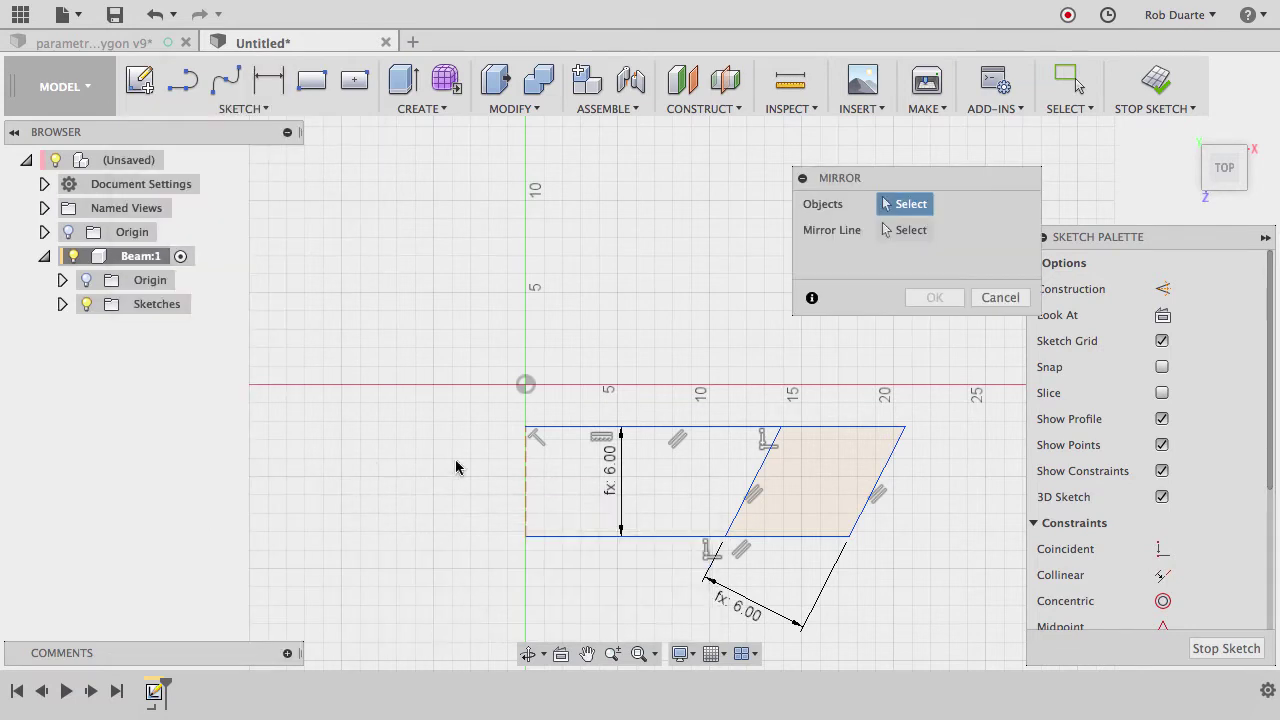
left_click(706, 428)
left_click(770, 442)
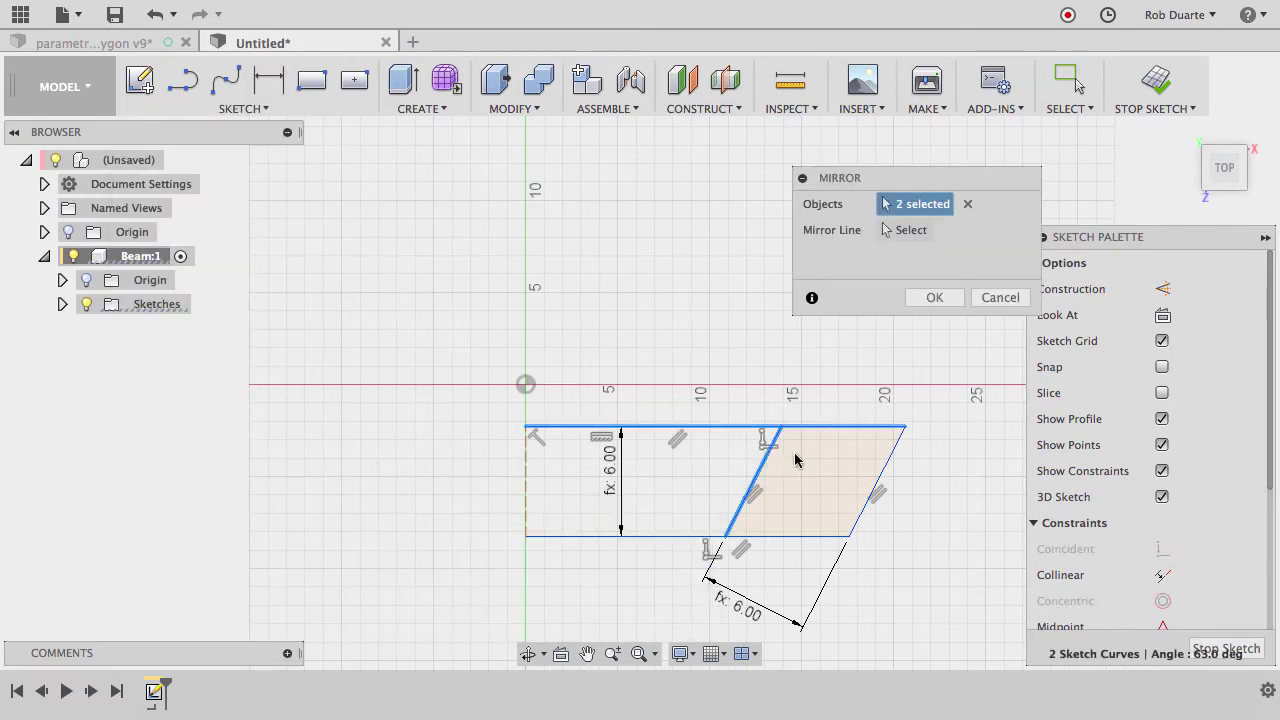
left_click(883, 478)
left_click(691, 538)
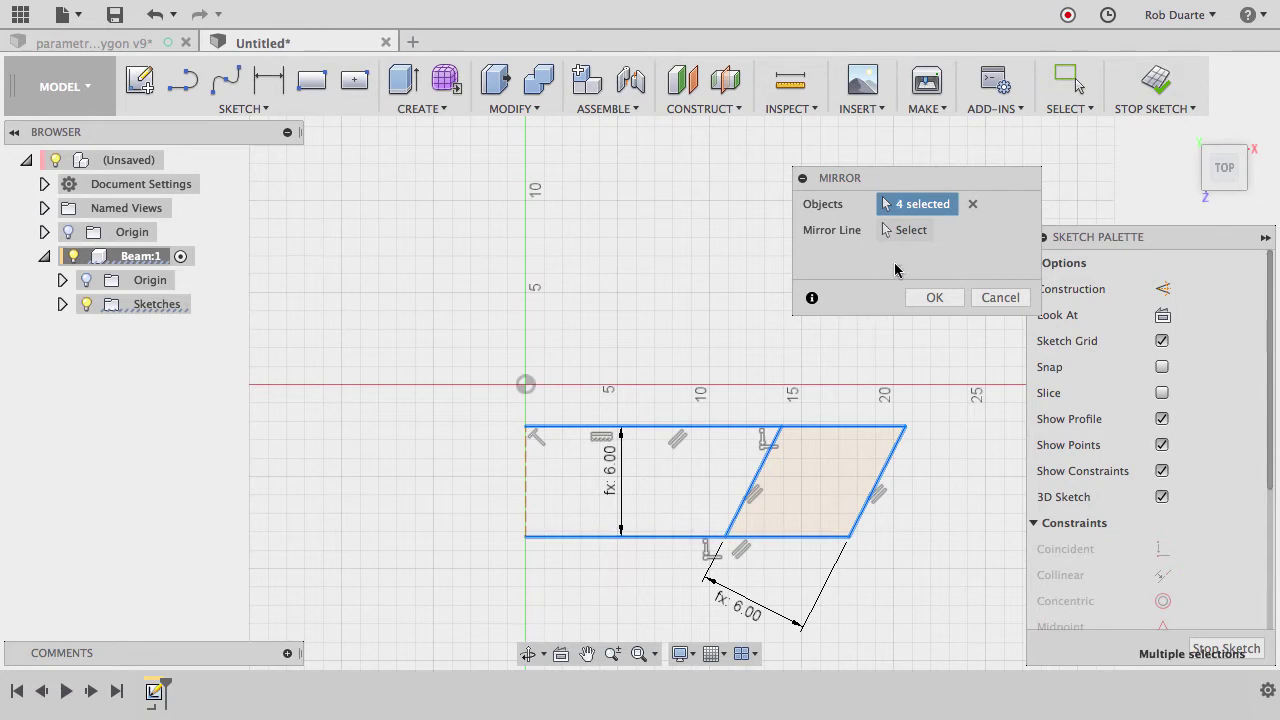
left_click(906, 230)
left_click(524, 485)
left_click(934, 297)
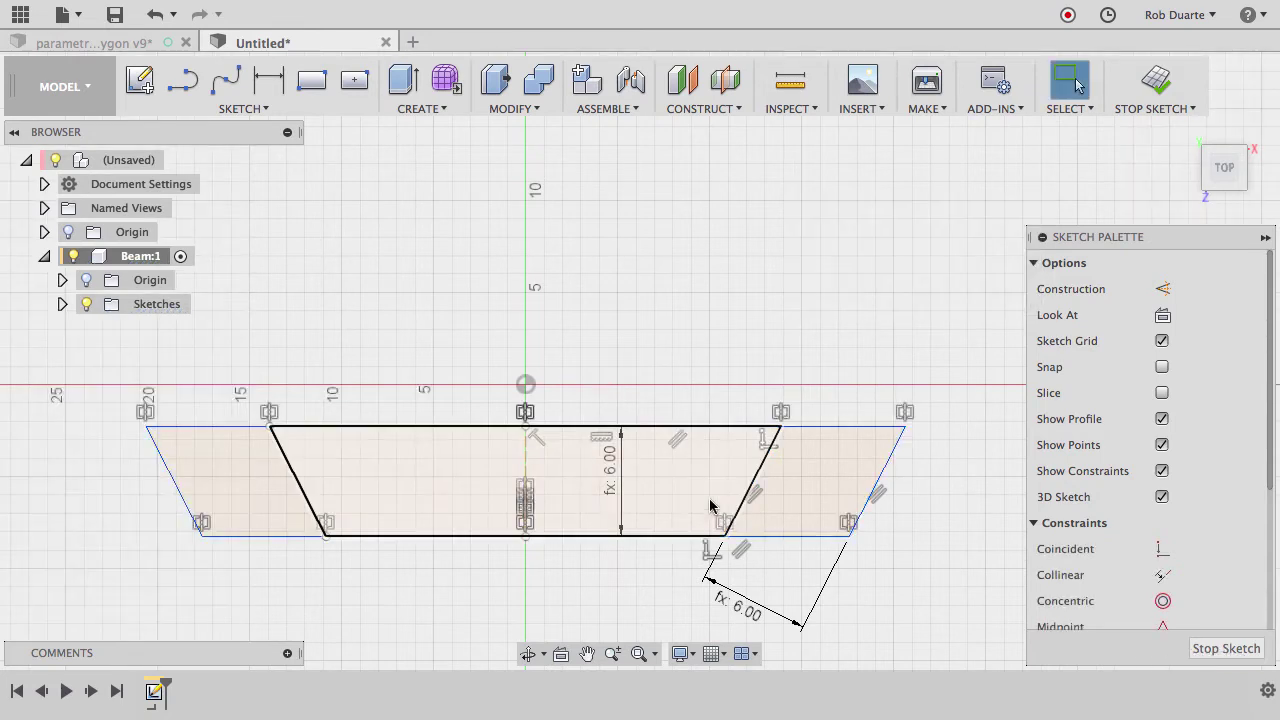
left_click(677, 543)
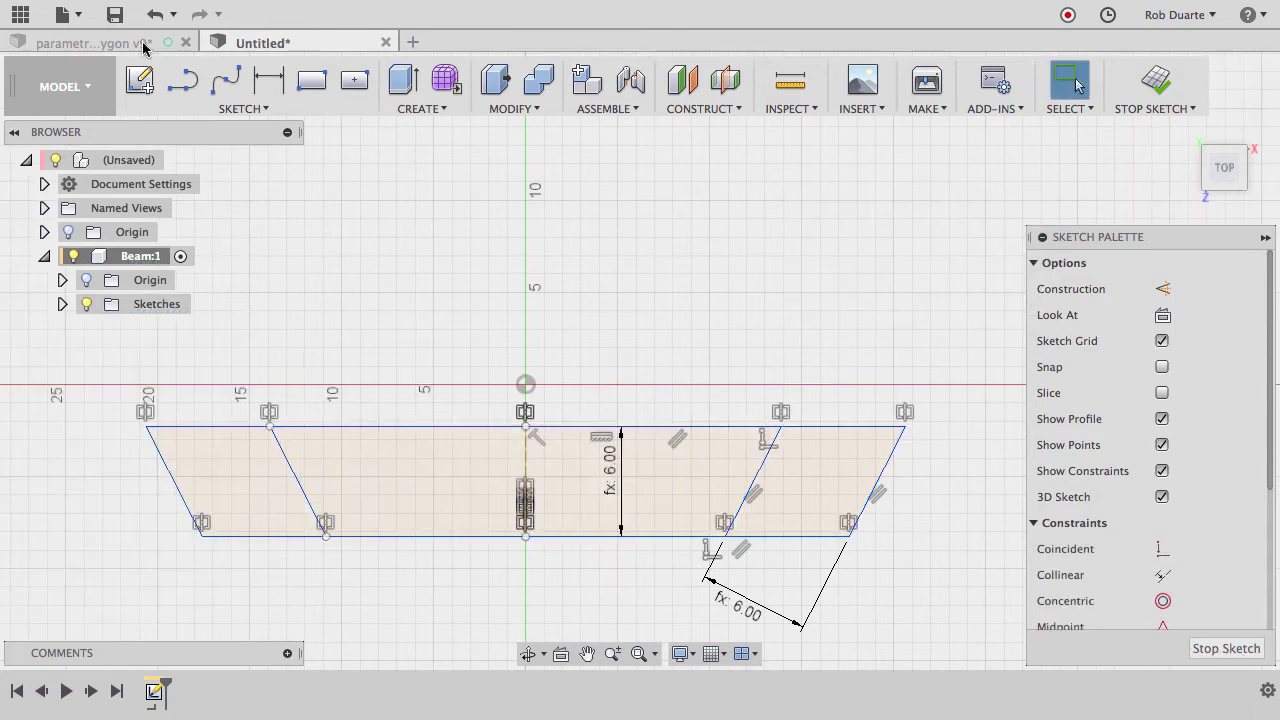
Dimension the horizontal distance between the two inner slanted lines' endpoints on the upper edge and set it to inLength.
left_click(266, 88)
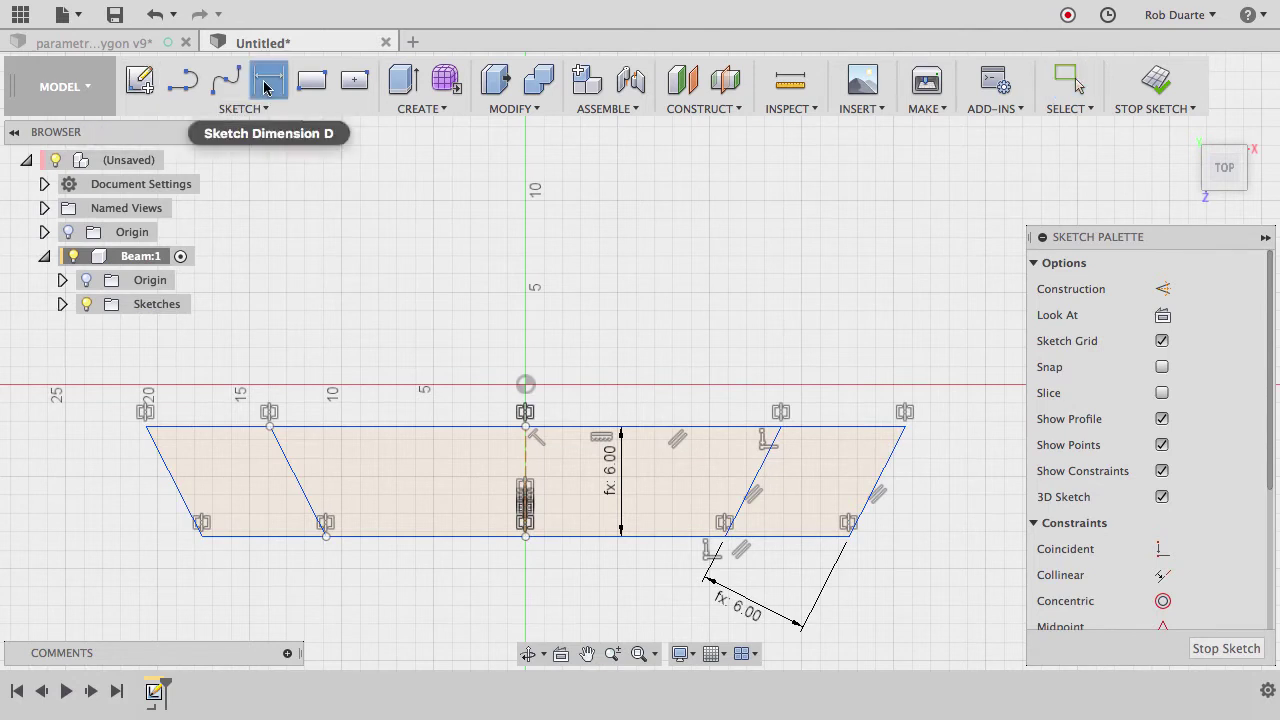
left_click(269, 427)
left_click(780, 427)
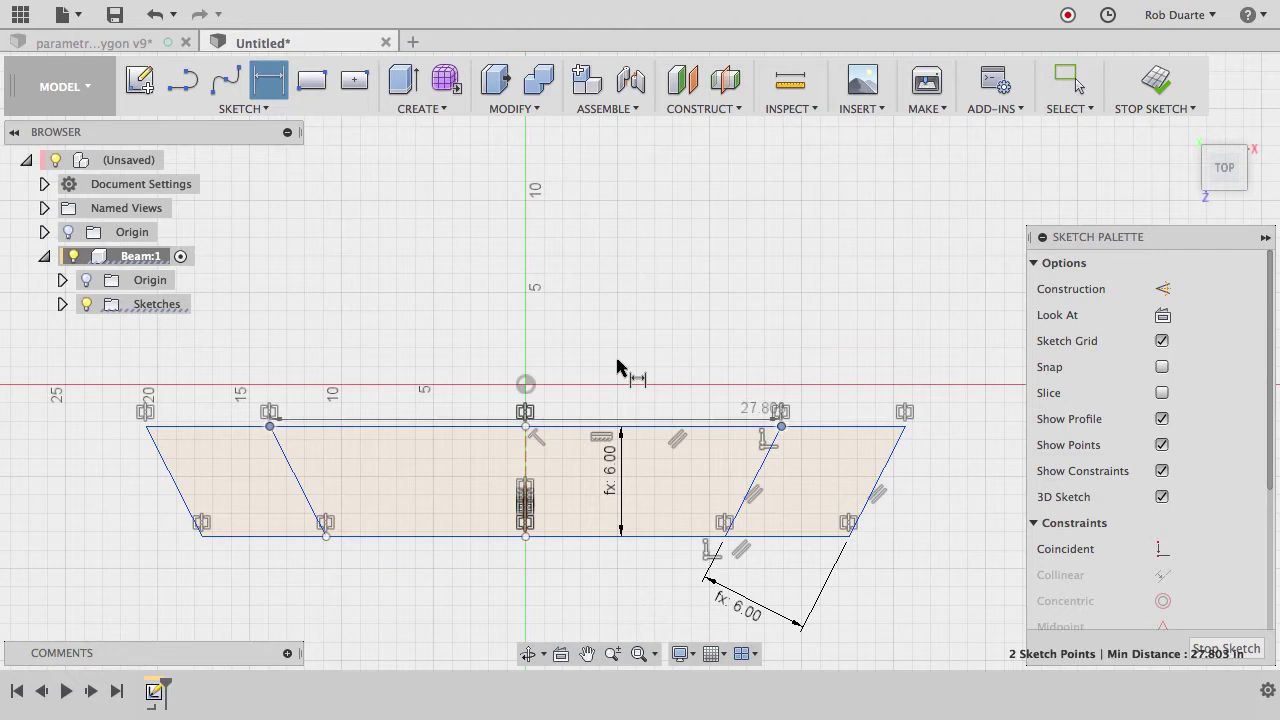
left_click(523, 313)
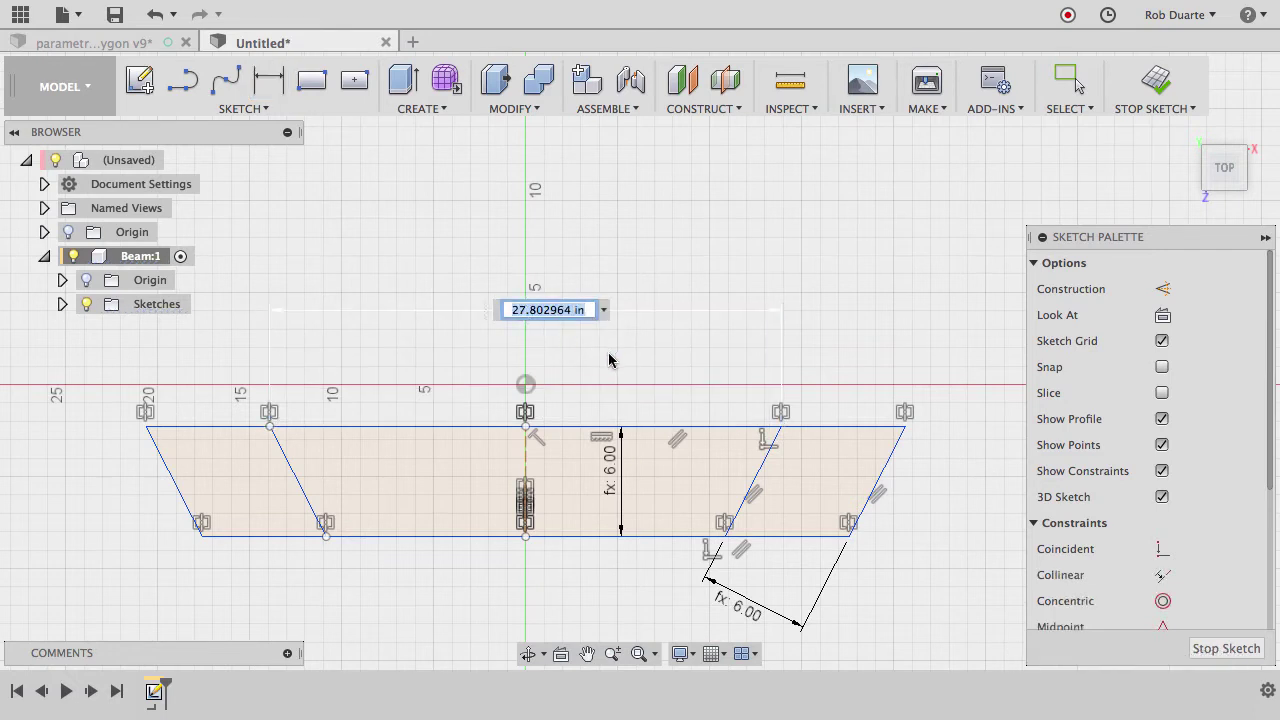
type("in")
left_click(607, 345)
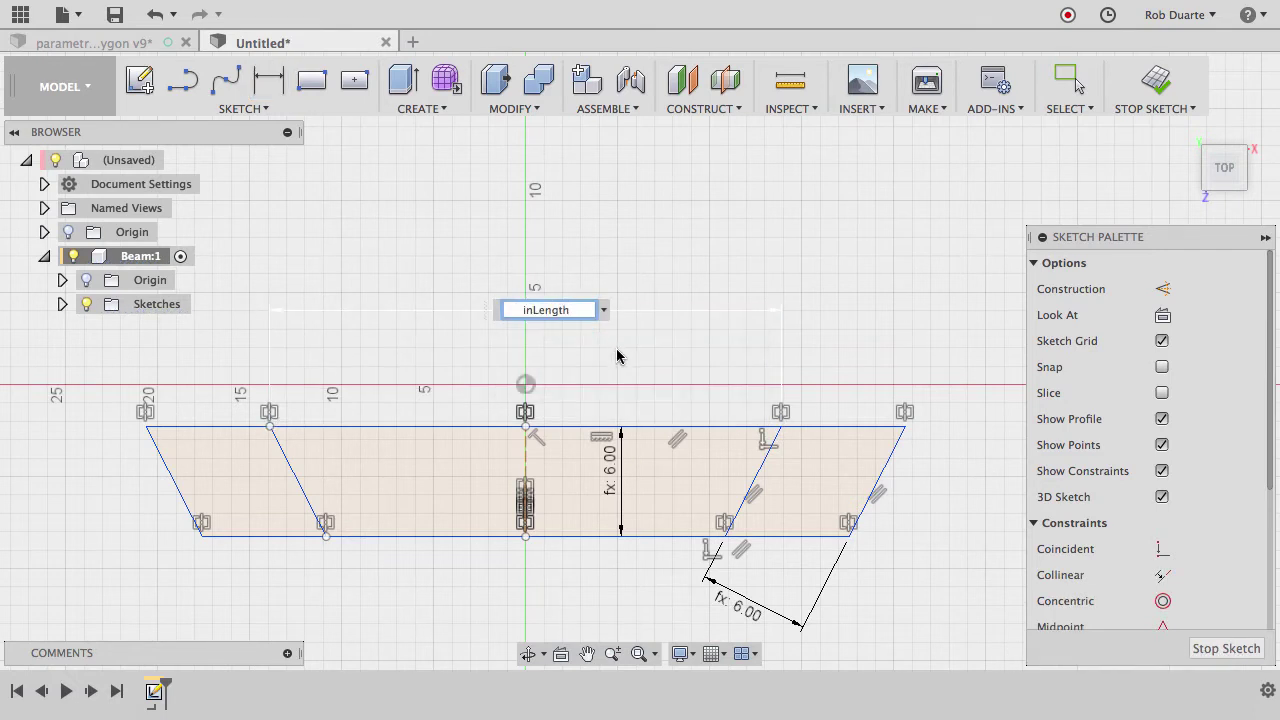
key("Return")
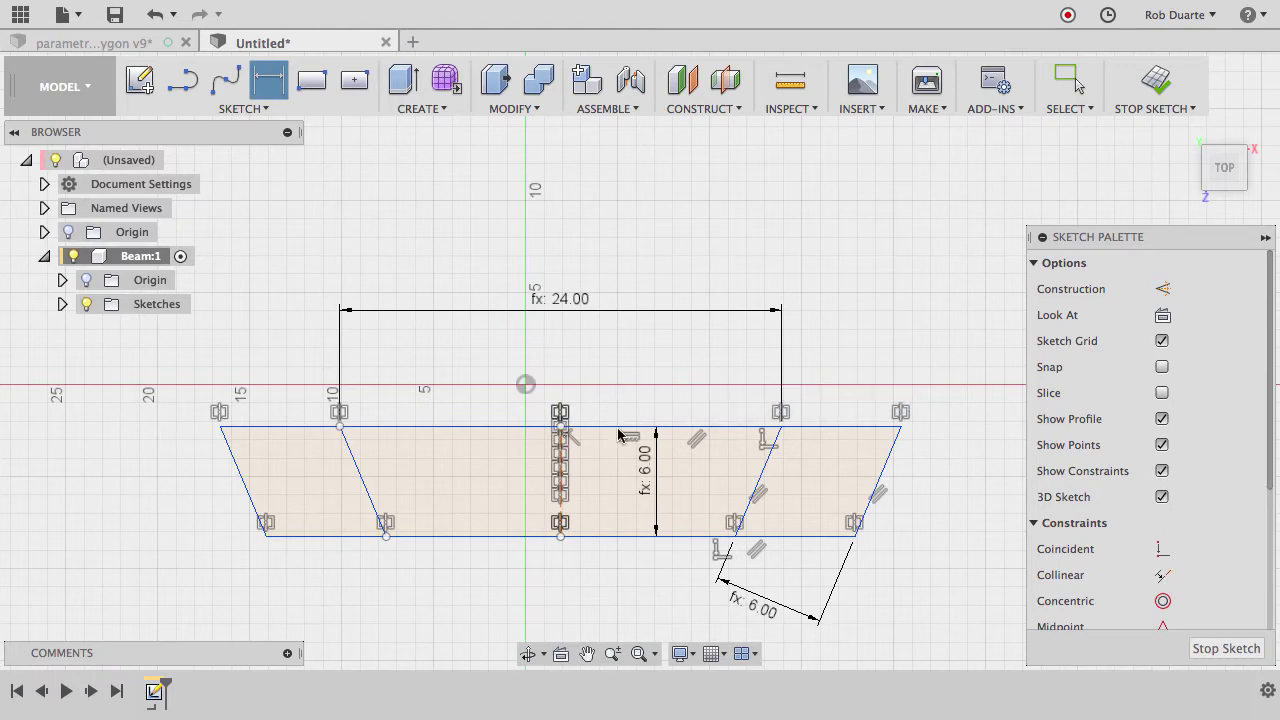
Align the upper end of the beam's centre construction line vertically with the sketch origin using a Horizontal/Vertical constraint.
scroll(616, 440, "up", 1)
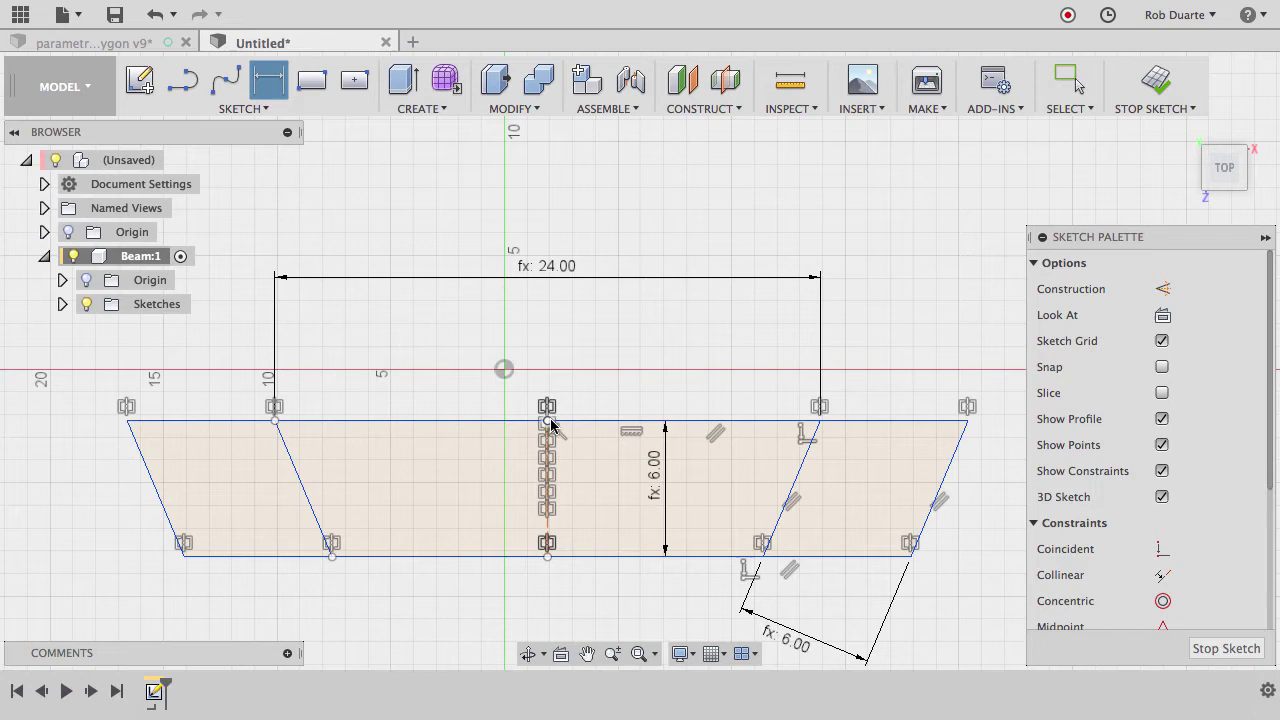
key("Escape")
mouse_move(588, 420)
left_mouse_down()
mouse_move(541, 443)
mouse_move(573, 449)
mouse_move(357, 451)
mouse_move(490, 453)
left_mouse_up()
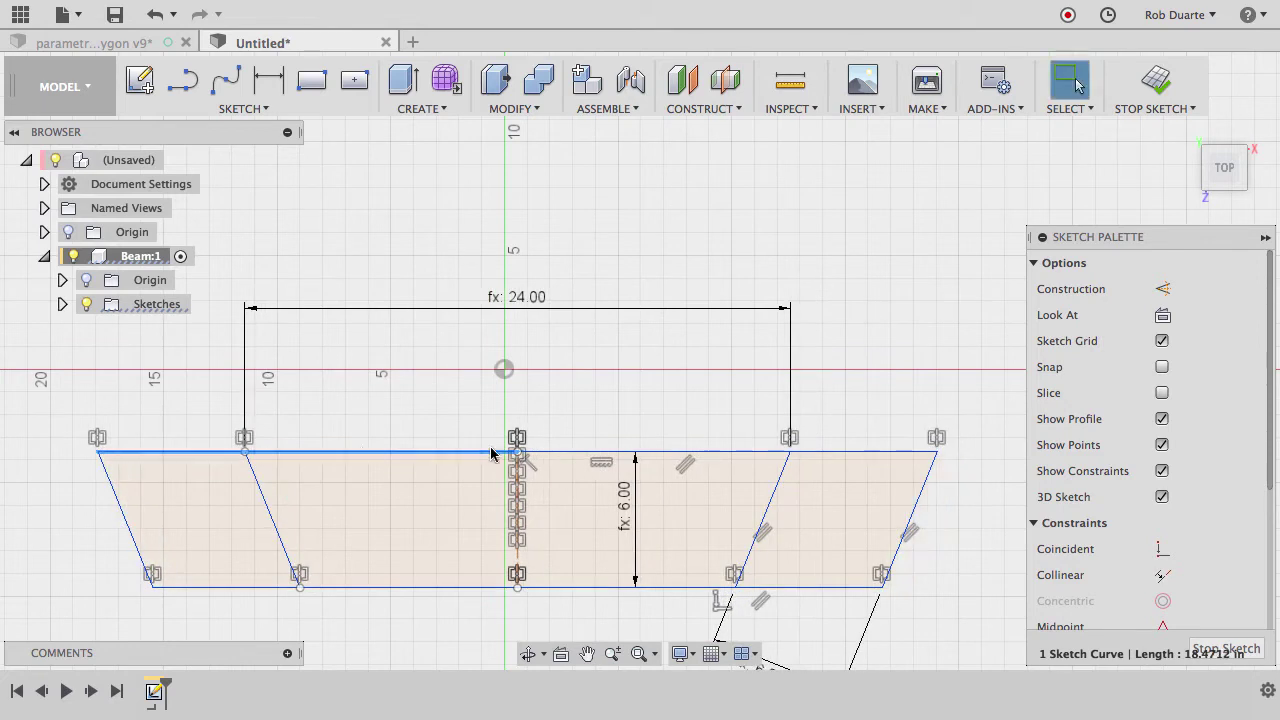
left_click(517, 452)
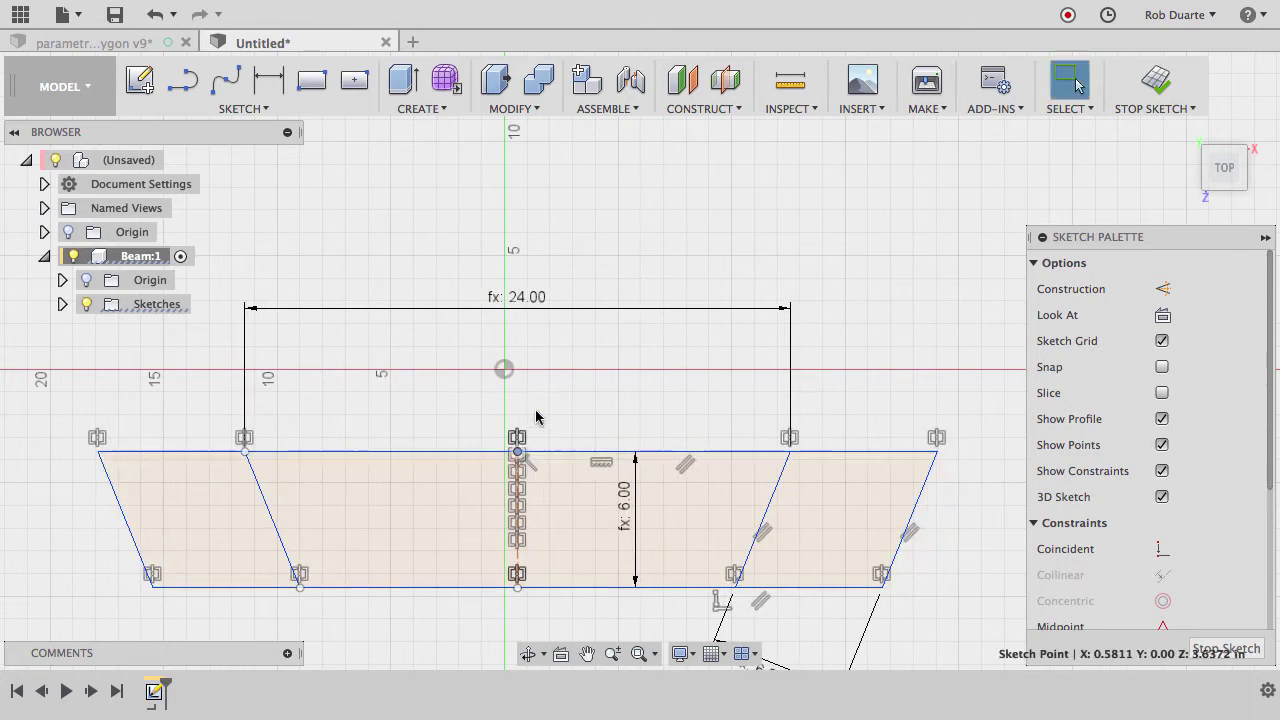
left_click(504, 369, "shift")
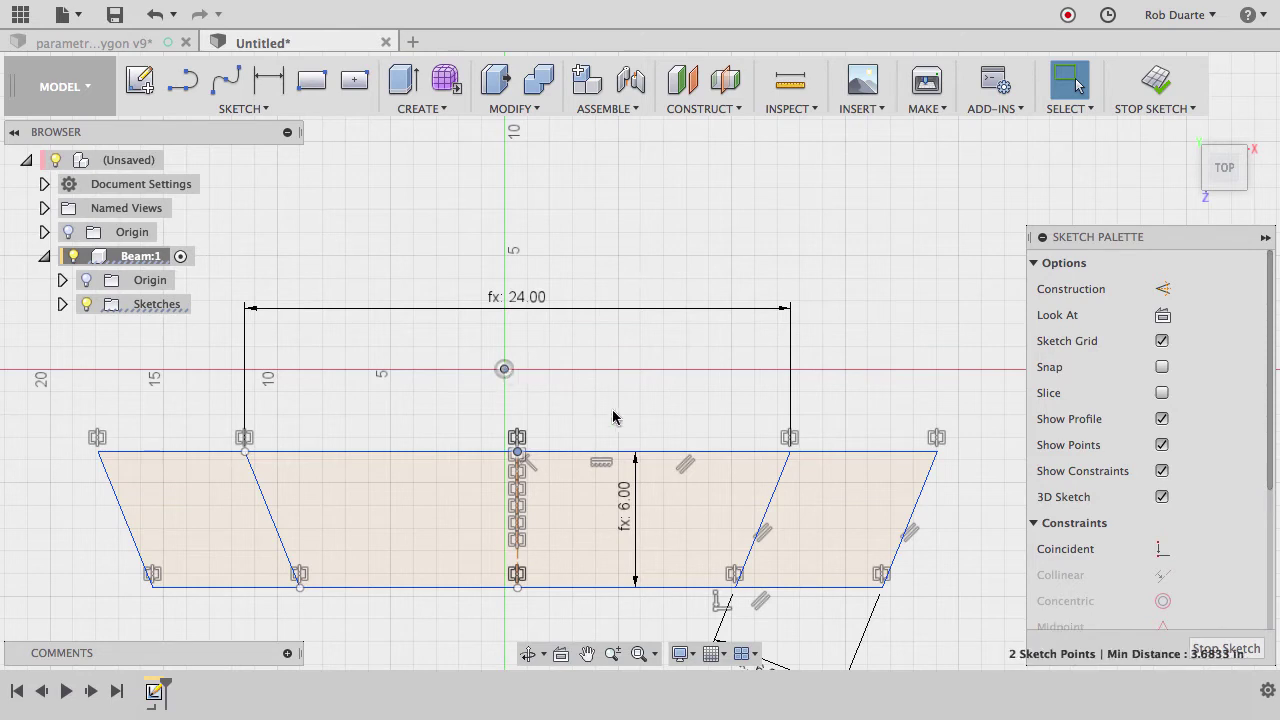
scroll(1128, 578, "down", 5)
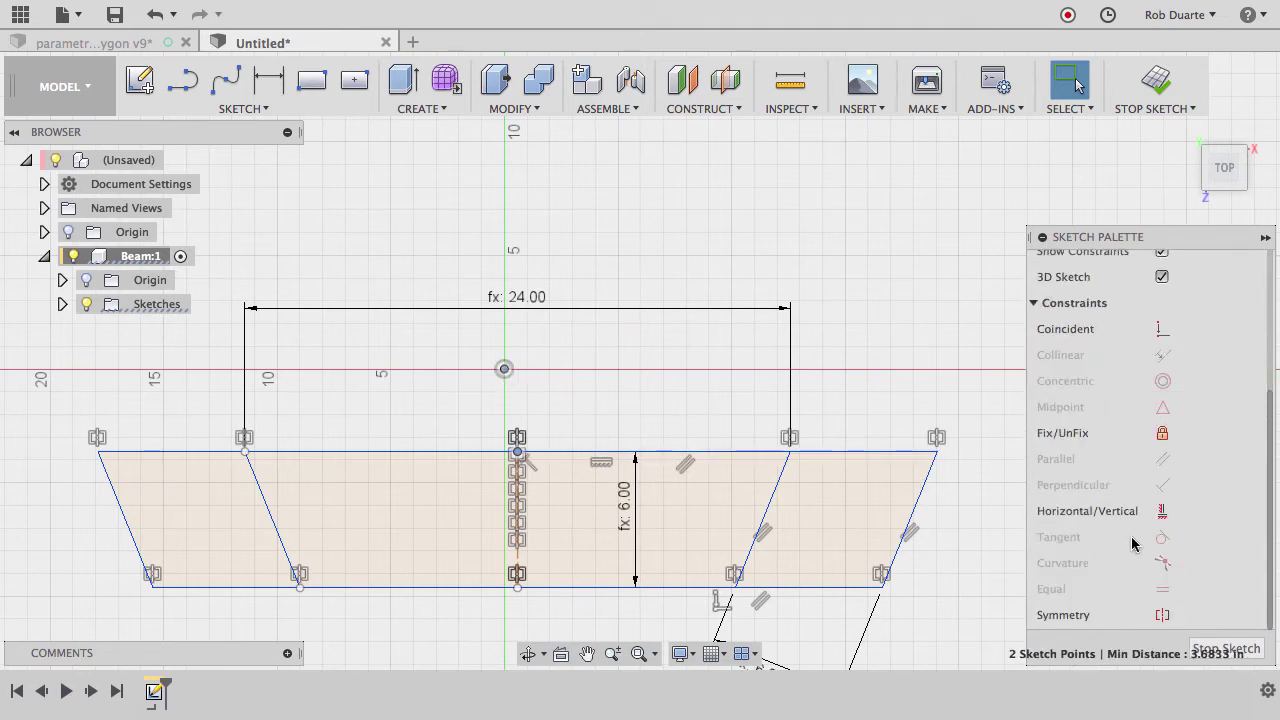
left_click(1148, 515)
Move the beam outline farther below the origin along the vertical axis and finish the sketch.
left_click_drag(671, 457, 666, 594)
scroll(714, 310, "down", 2)
scroll(714, 310, "down", 1)
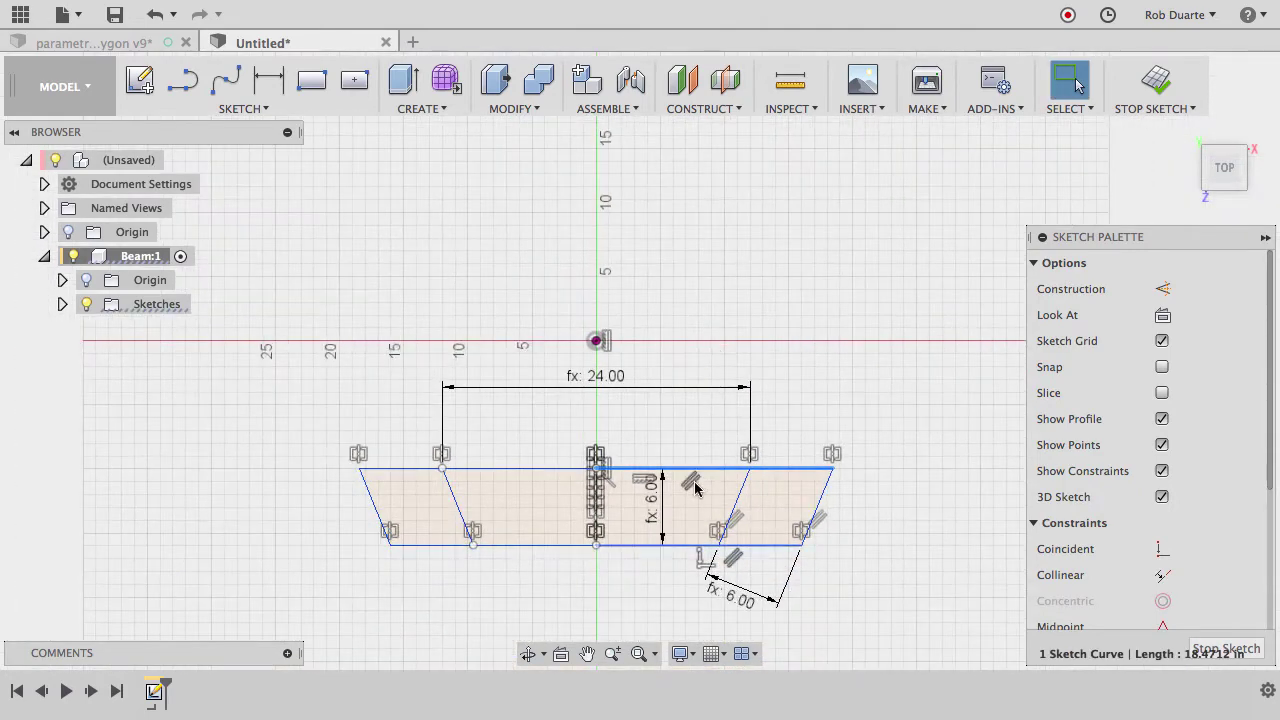
left_click_drag(700, 472, 700, 519)
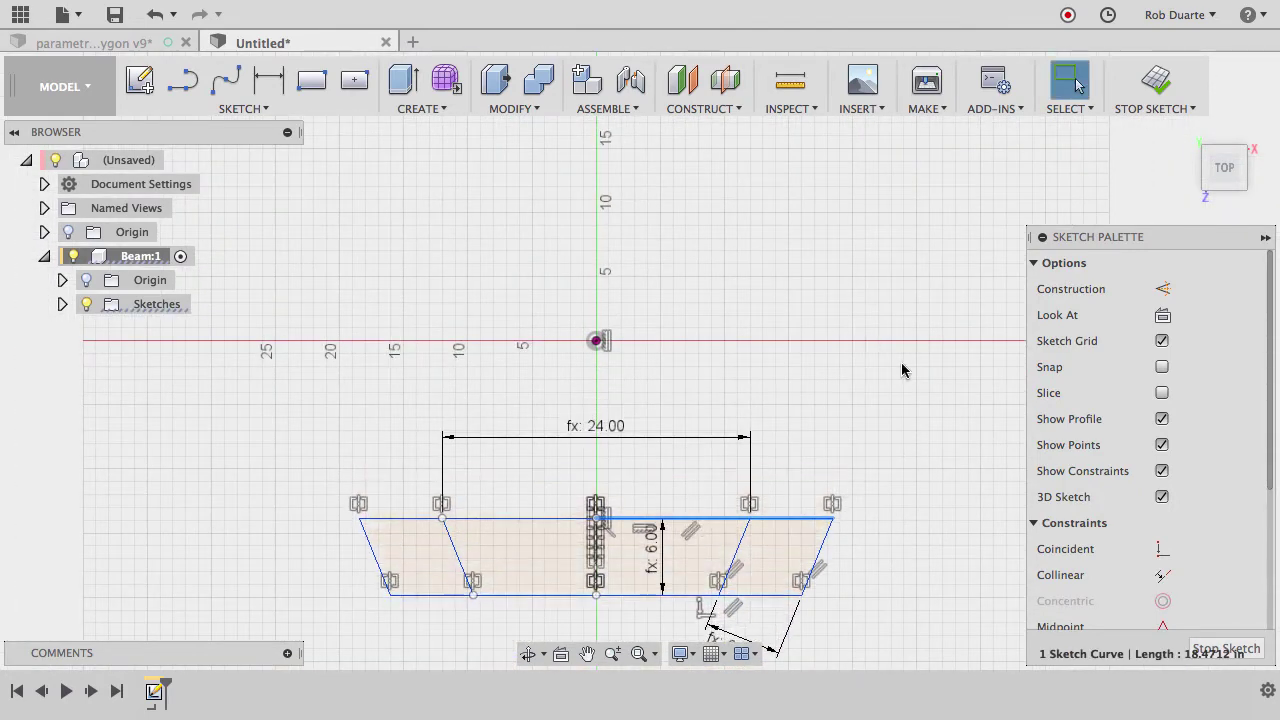
left_click(1152, 82)
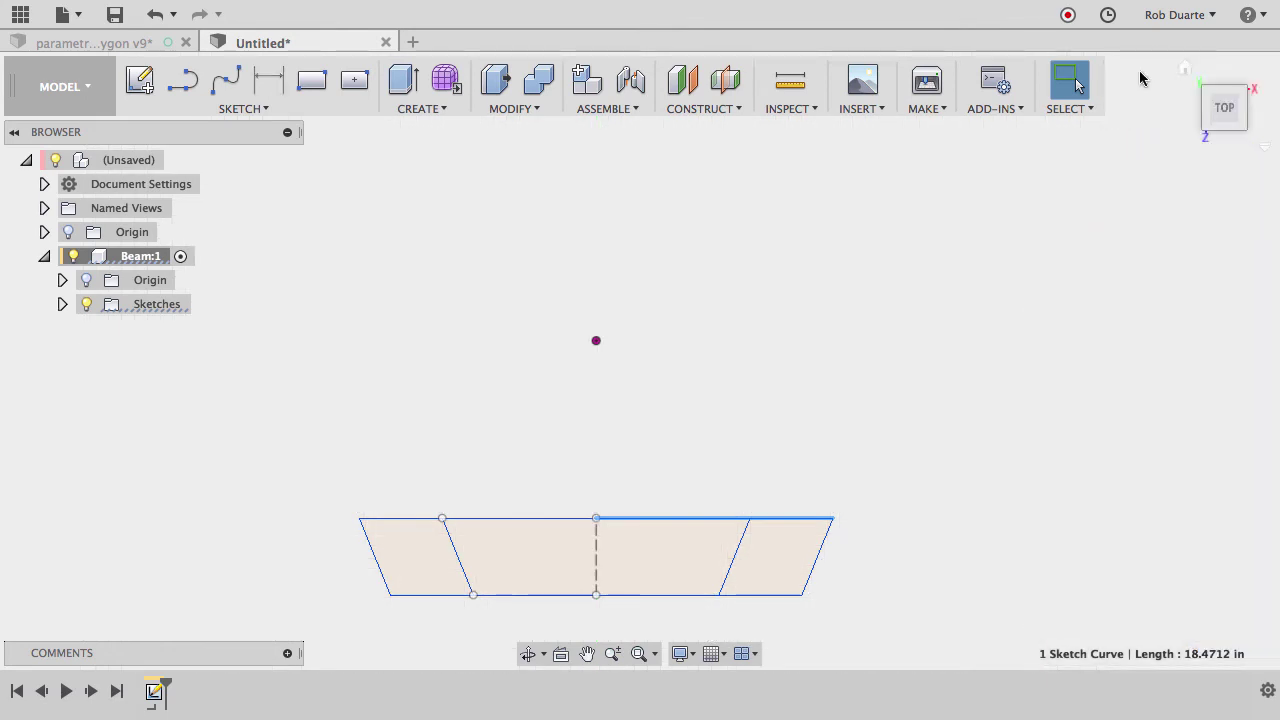
Extrude all three beam profiles as a new body with the distance set to beamSize.
left_click(1184, 68)
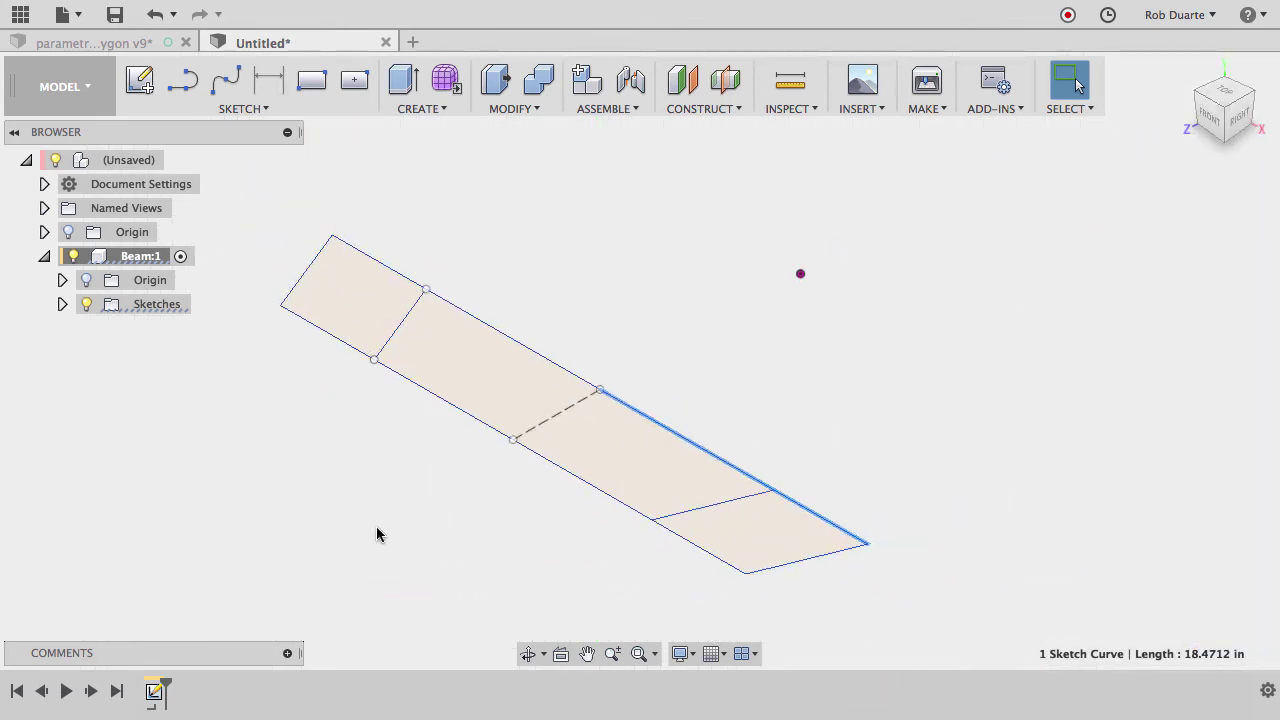
left_click(400, 88)
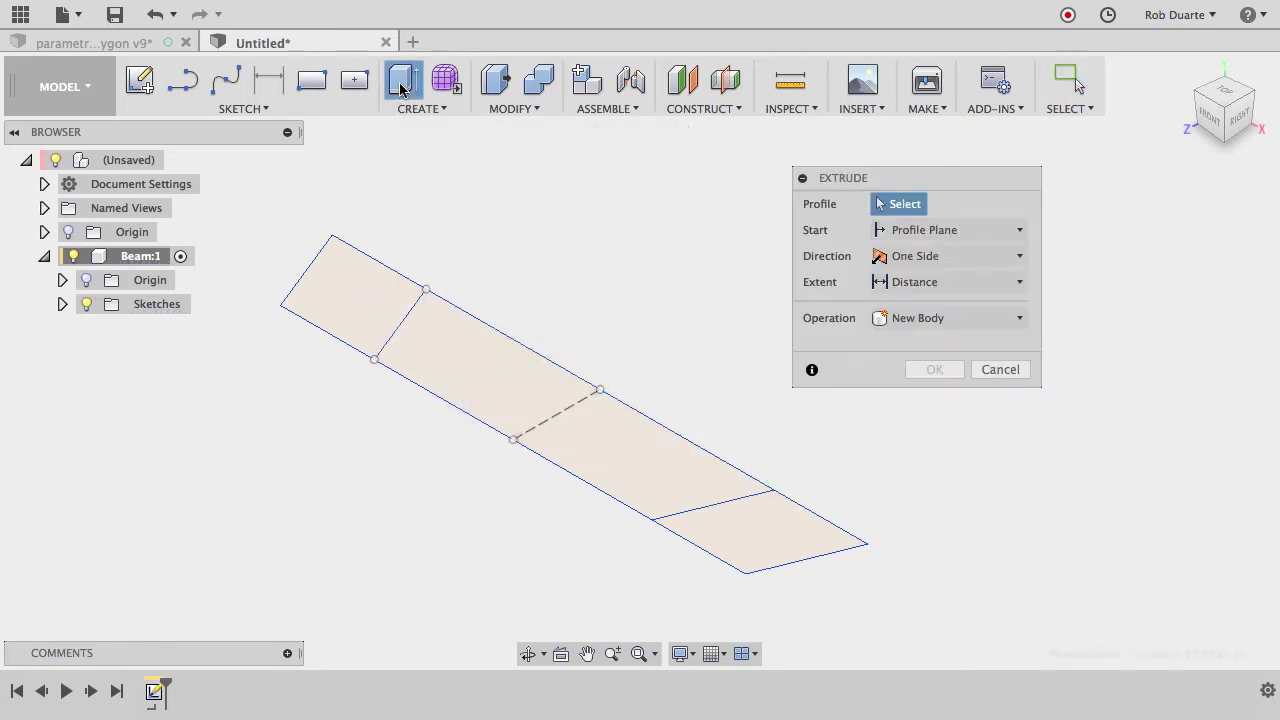
left_click(352, 300)
left_click(445, 370)
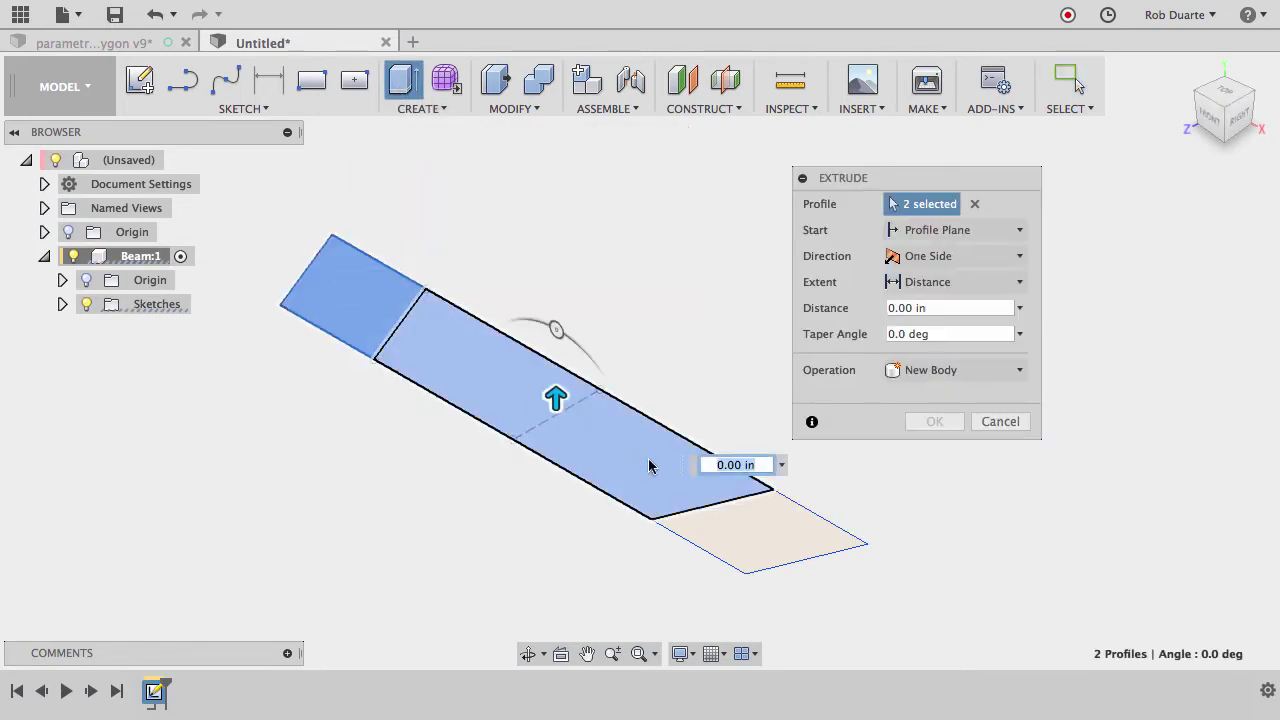
left_click(760, 514)
left_click_drag(760, 514, 767, 447)
left_click(921, 535)
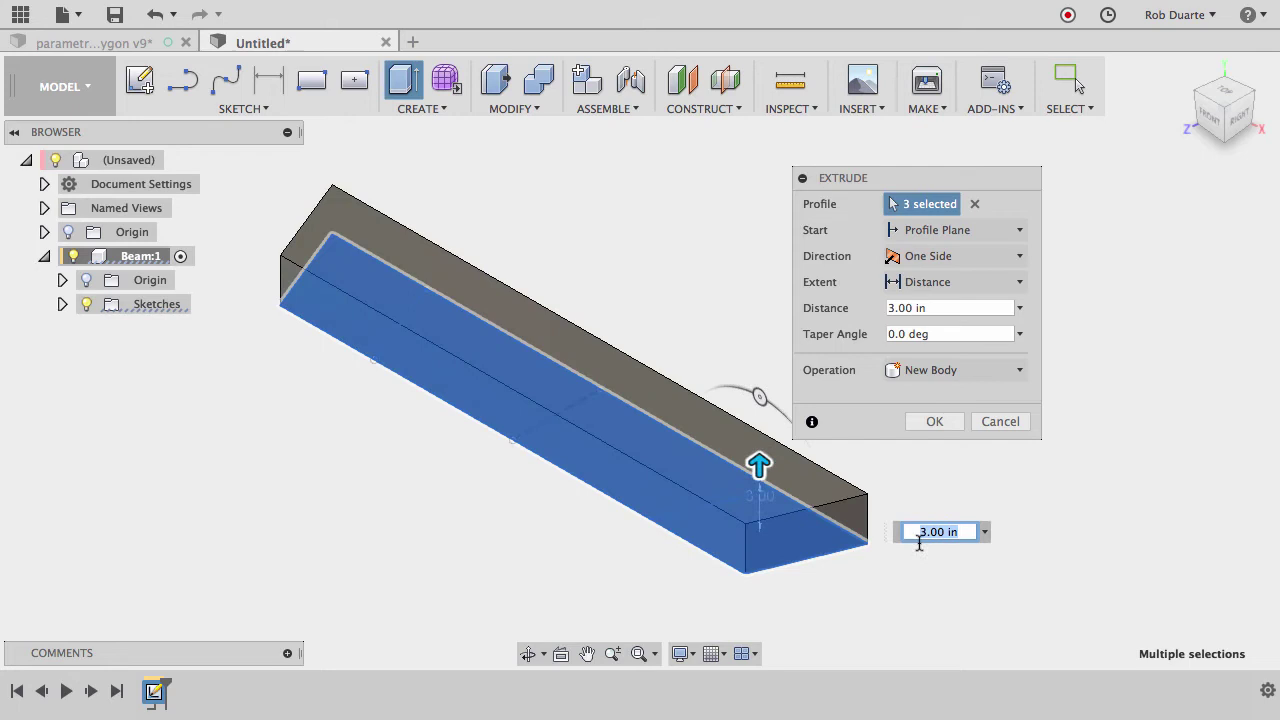
type("bea")
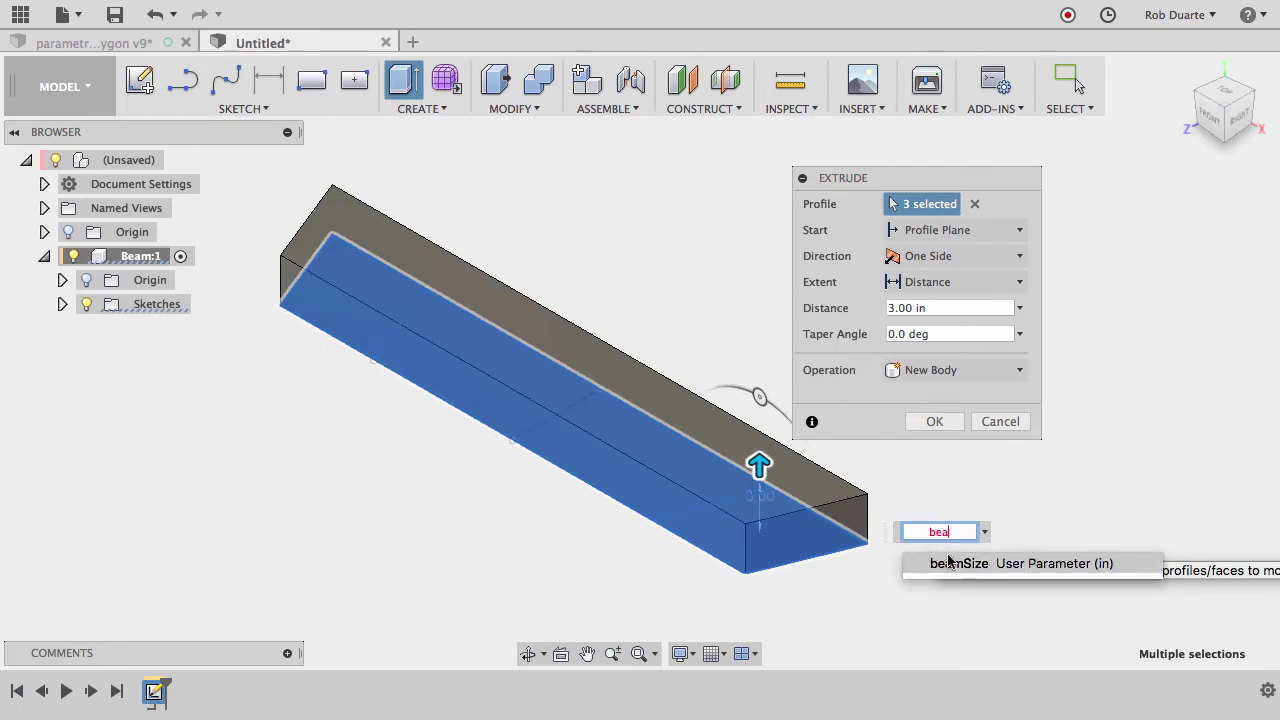
left_click(958, 564)
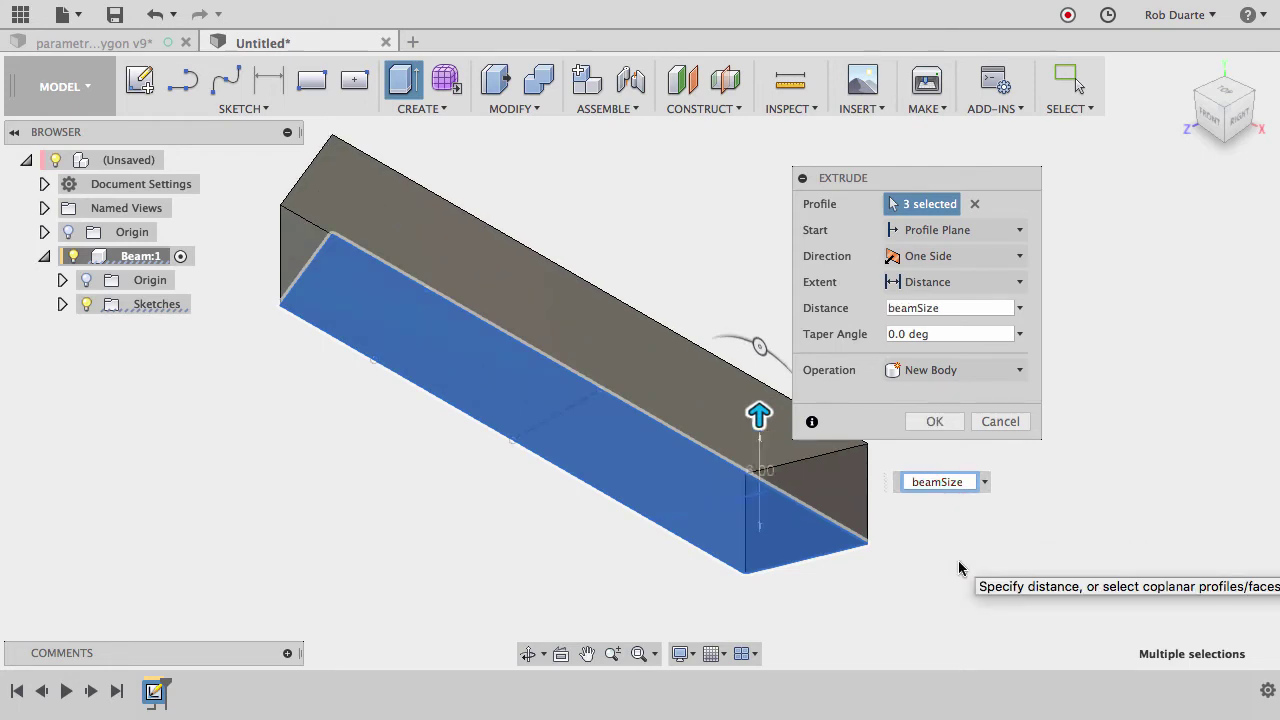
left_click(938, 421)
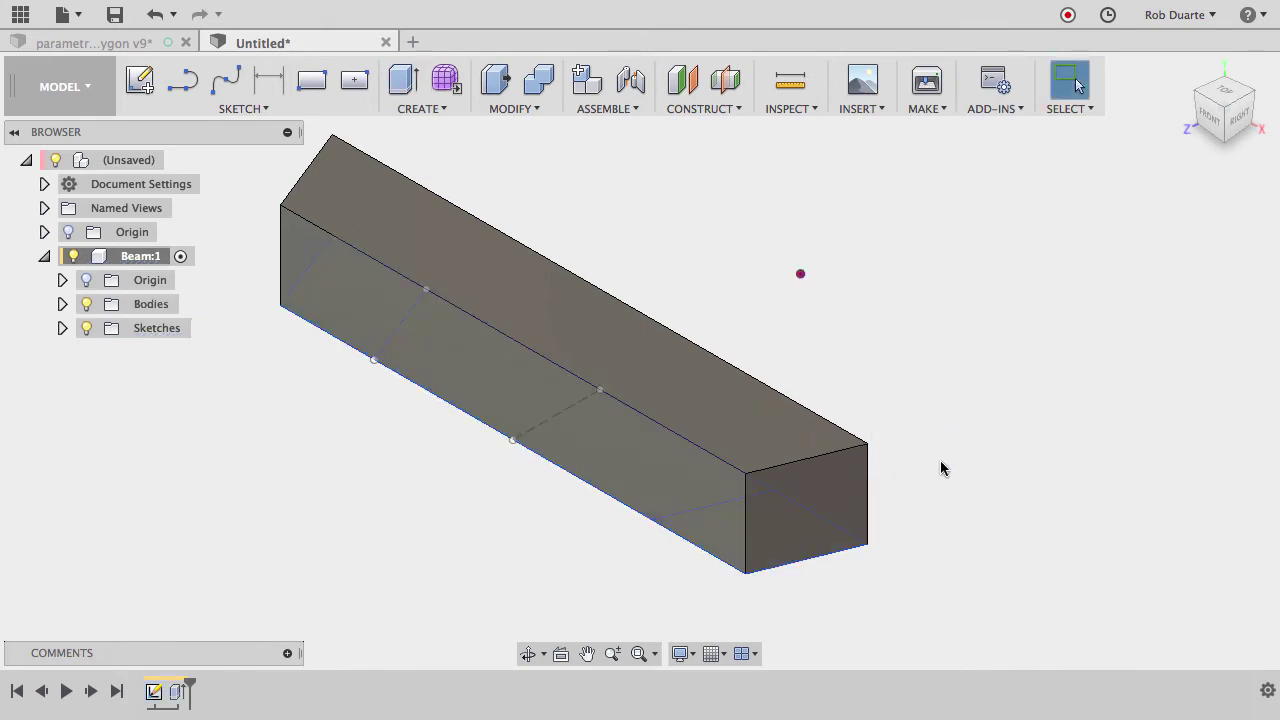
Cut the lap at the beam's right end by extruding its end profile upward by beamSize/2.
key("e")
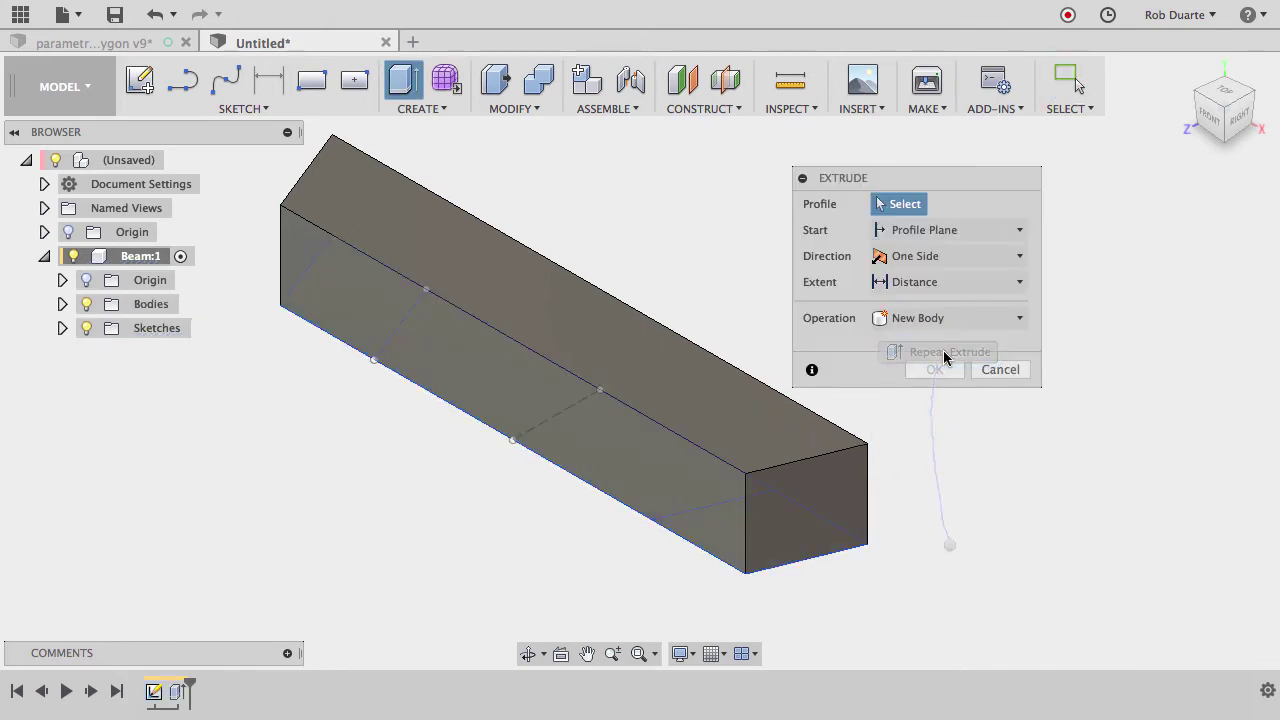
left_click(724, 533)
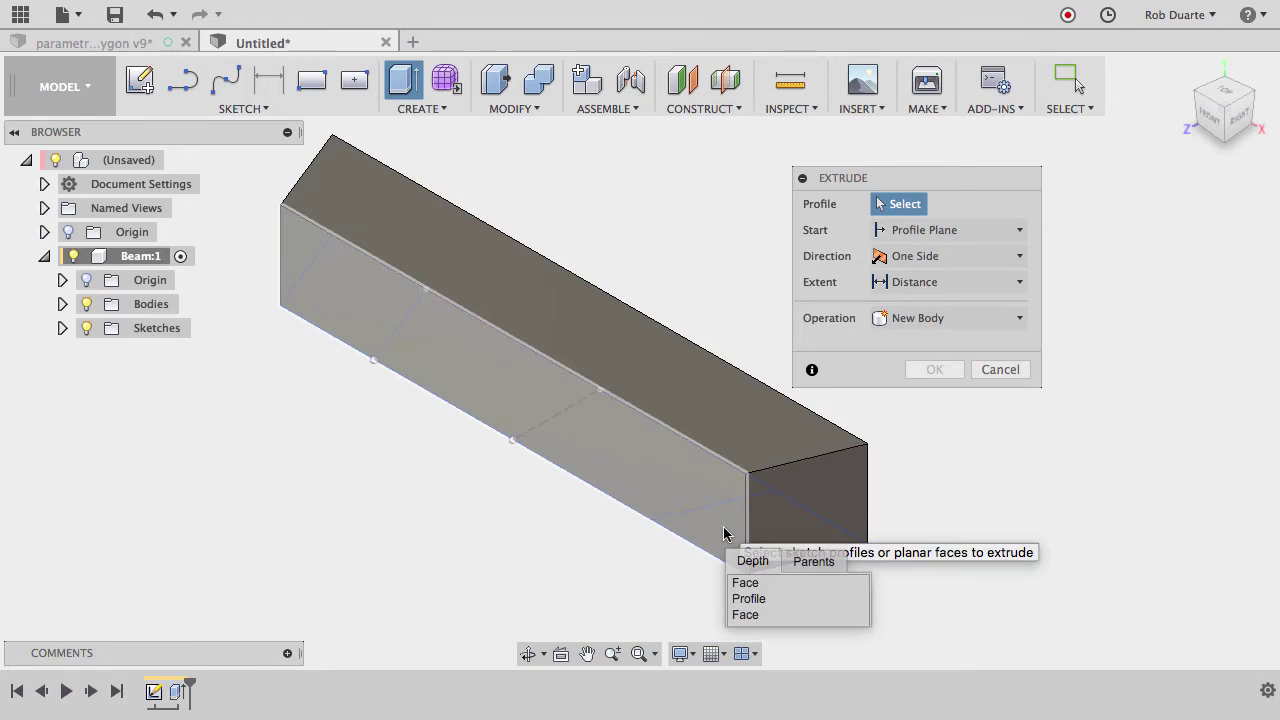
left_click(777, 599)
left_click_drag(777, 505, 760, 480)
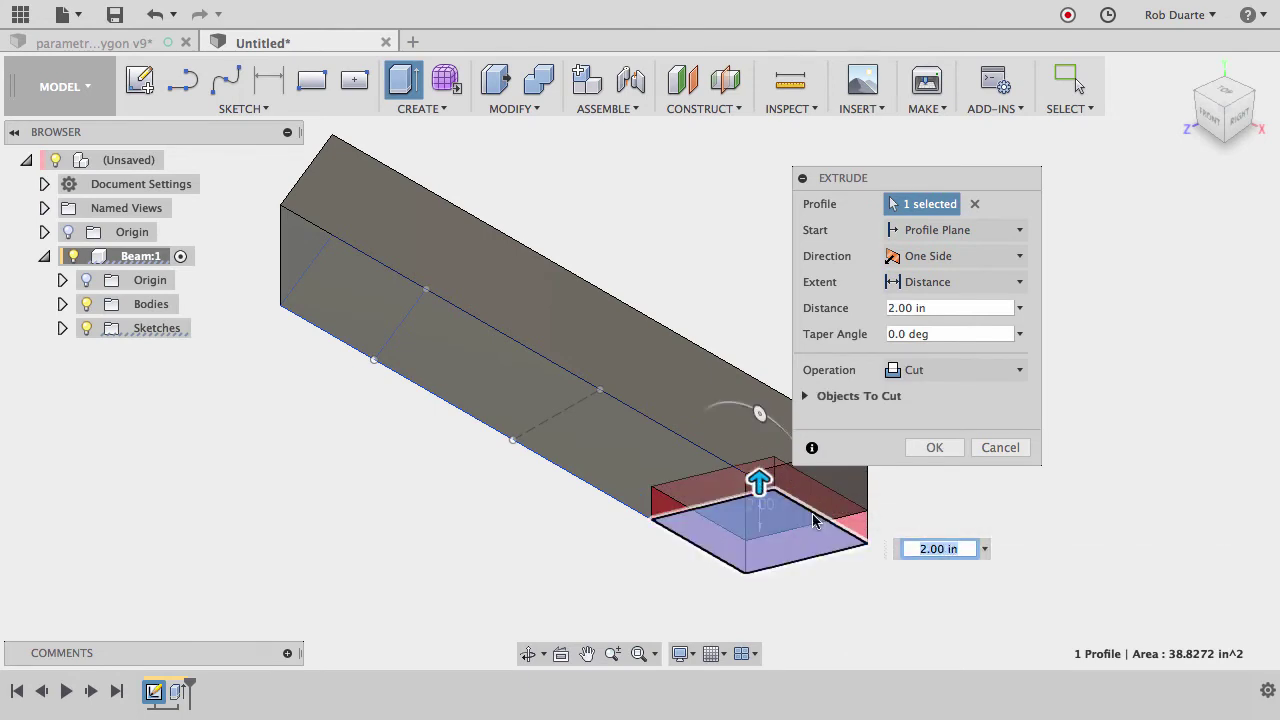
type("bea")
left_click(966, 579)
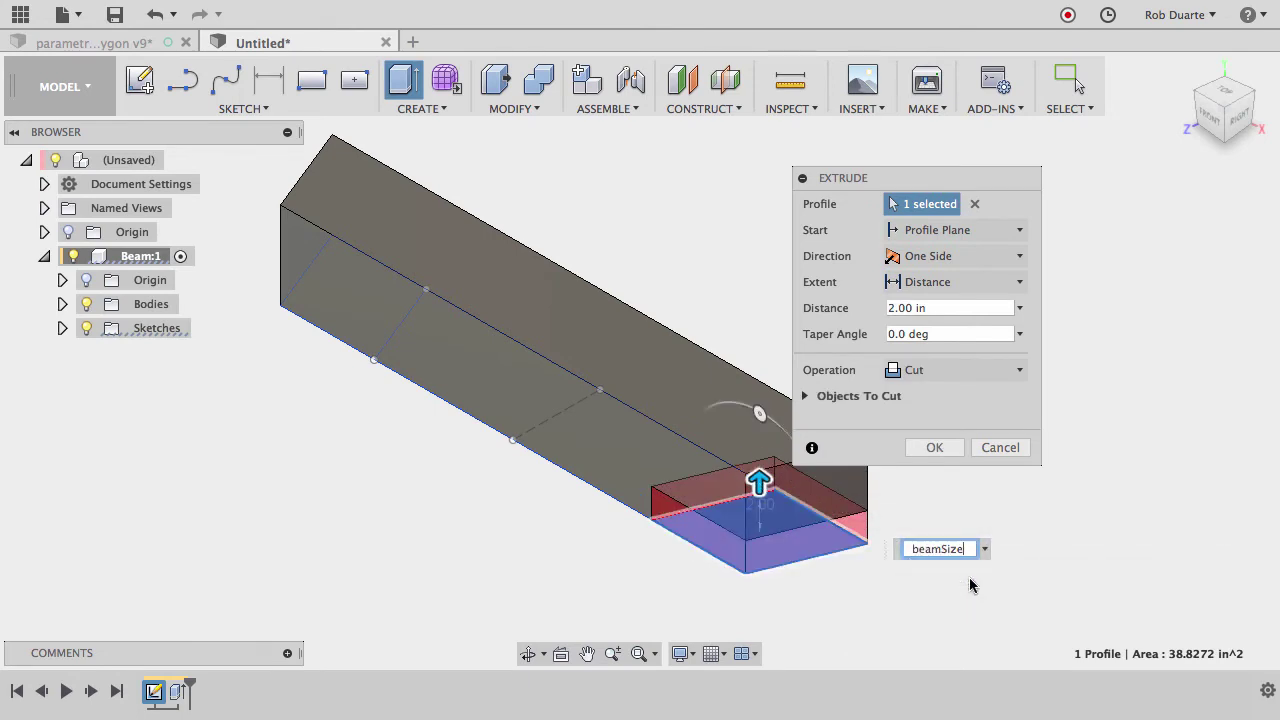
type("/2")
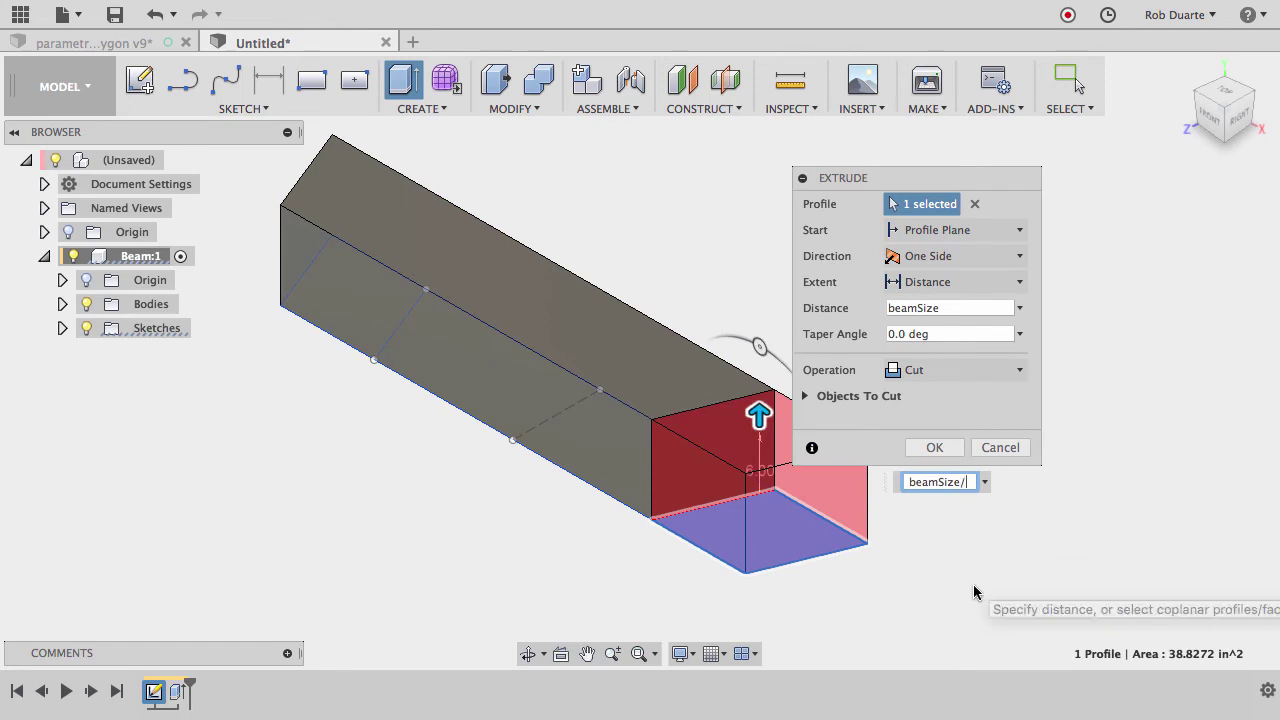
key("Return")
left_click(950, 454)
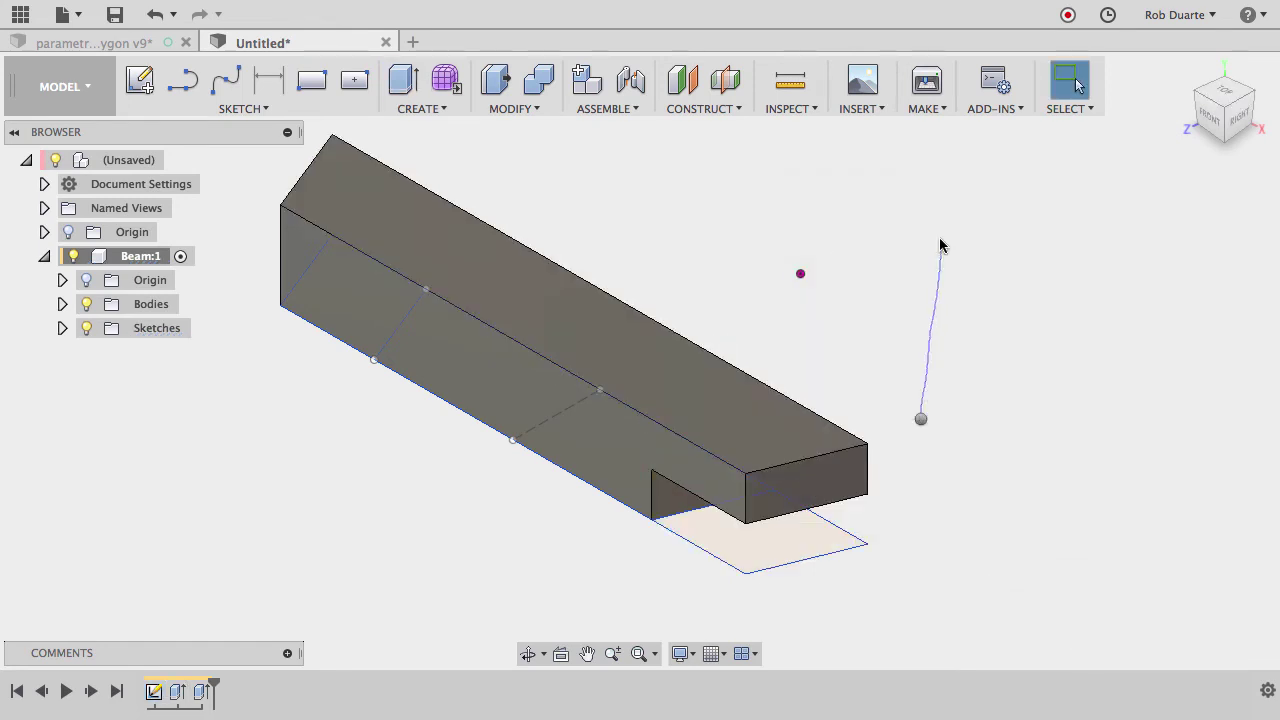
Set up an extruded cut of the end profile at the beam's opposite end with a distance of beamSize/2.
key("e")
left_click(358, 311)
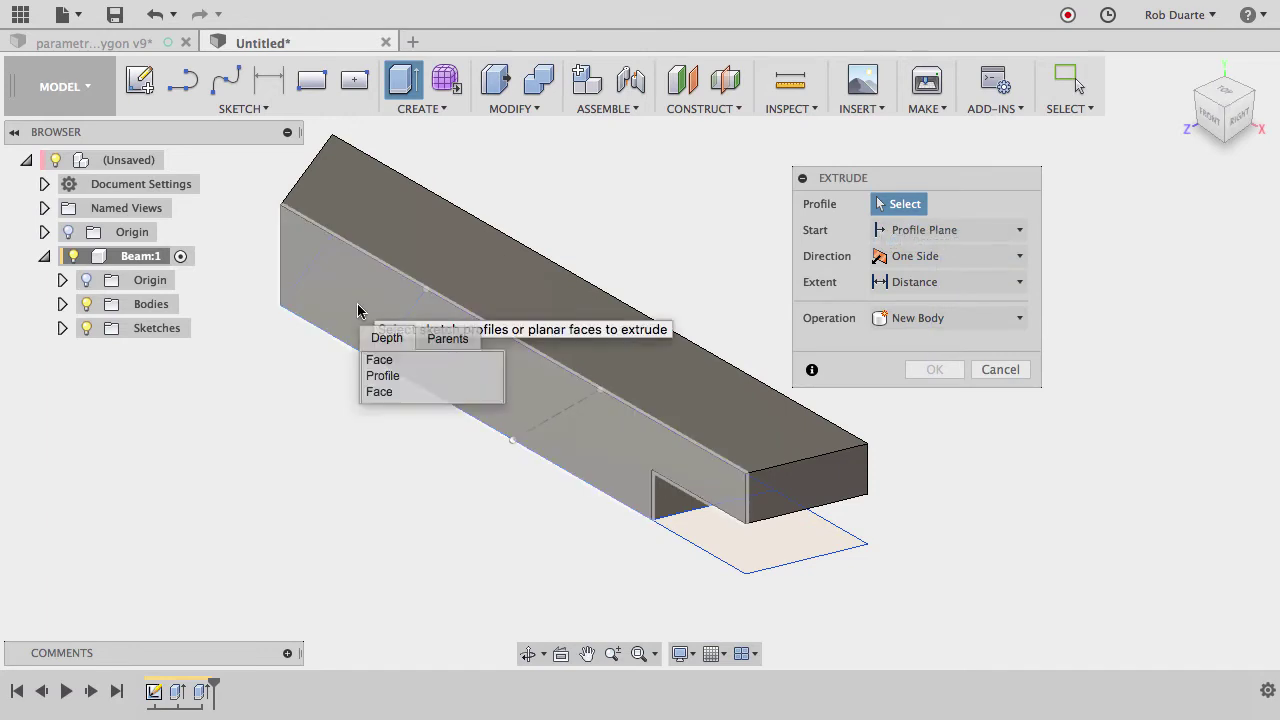
left_click(382, 375)
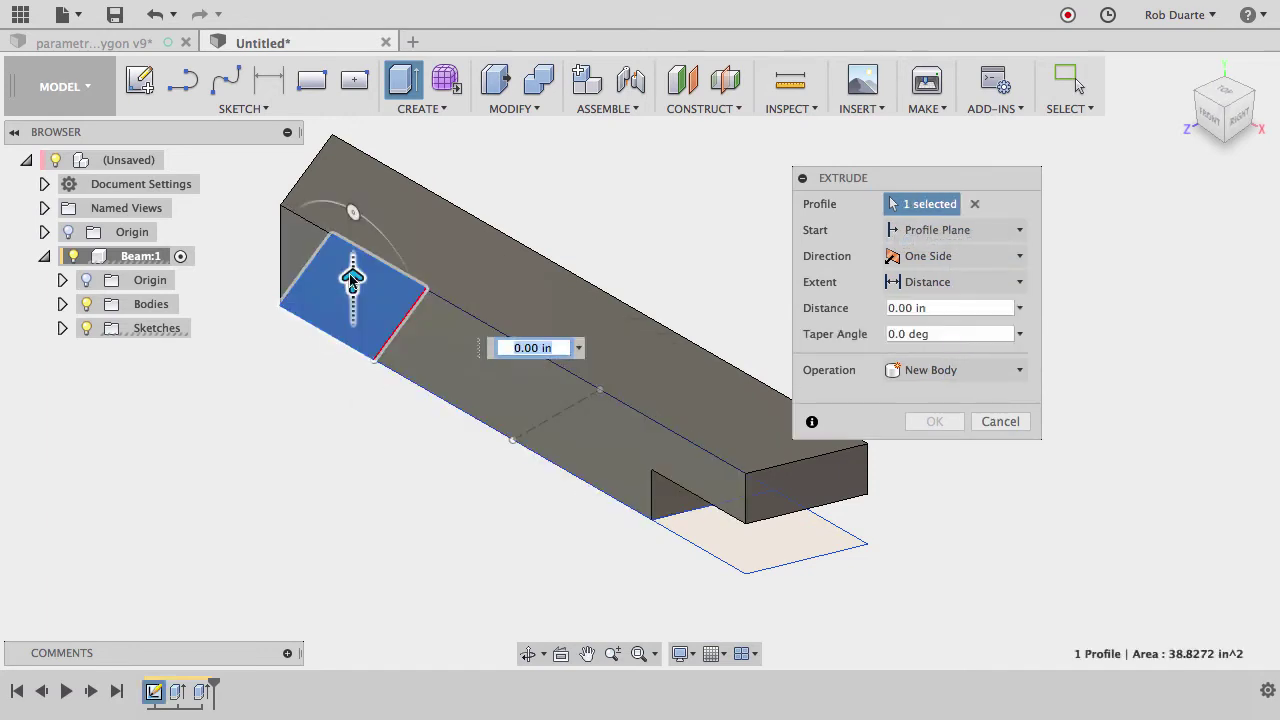
type("1")
key("Tab")
type("bea")
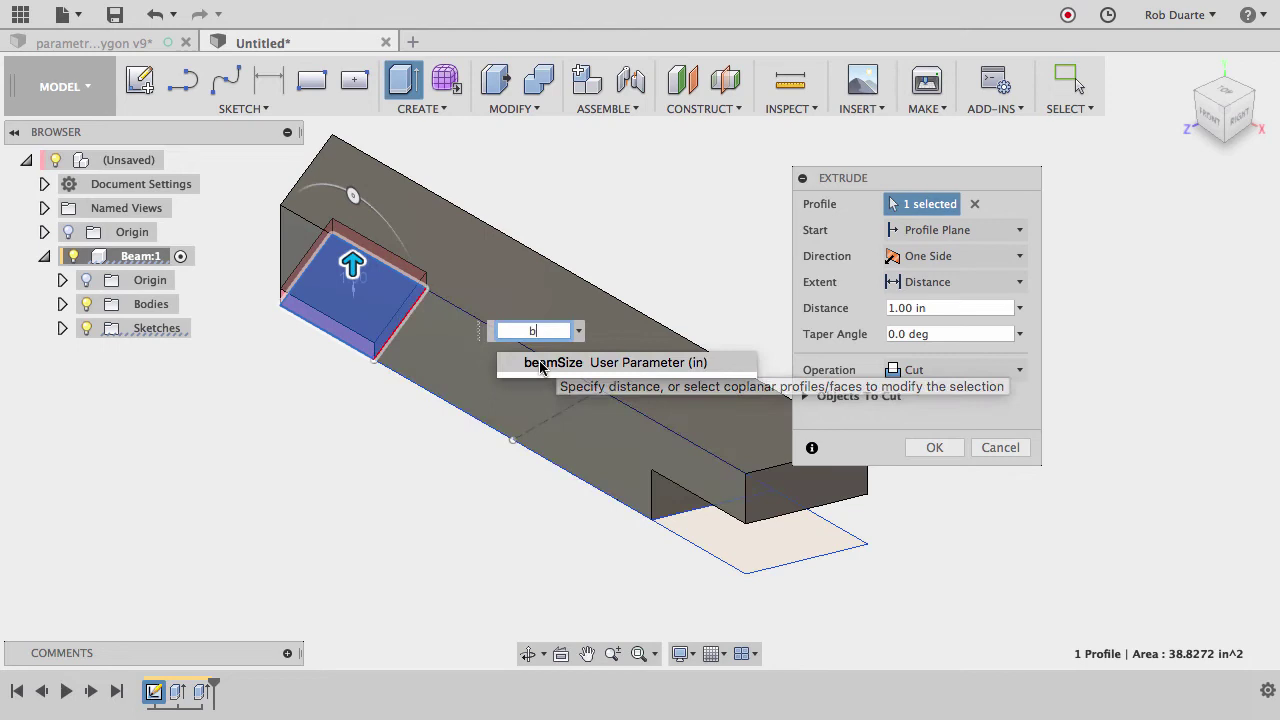
left_click(554, 366)
type("/2")
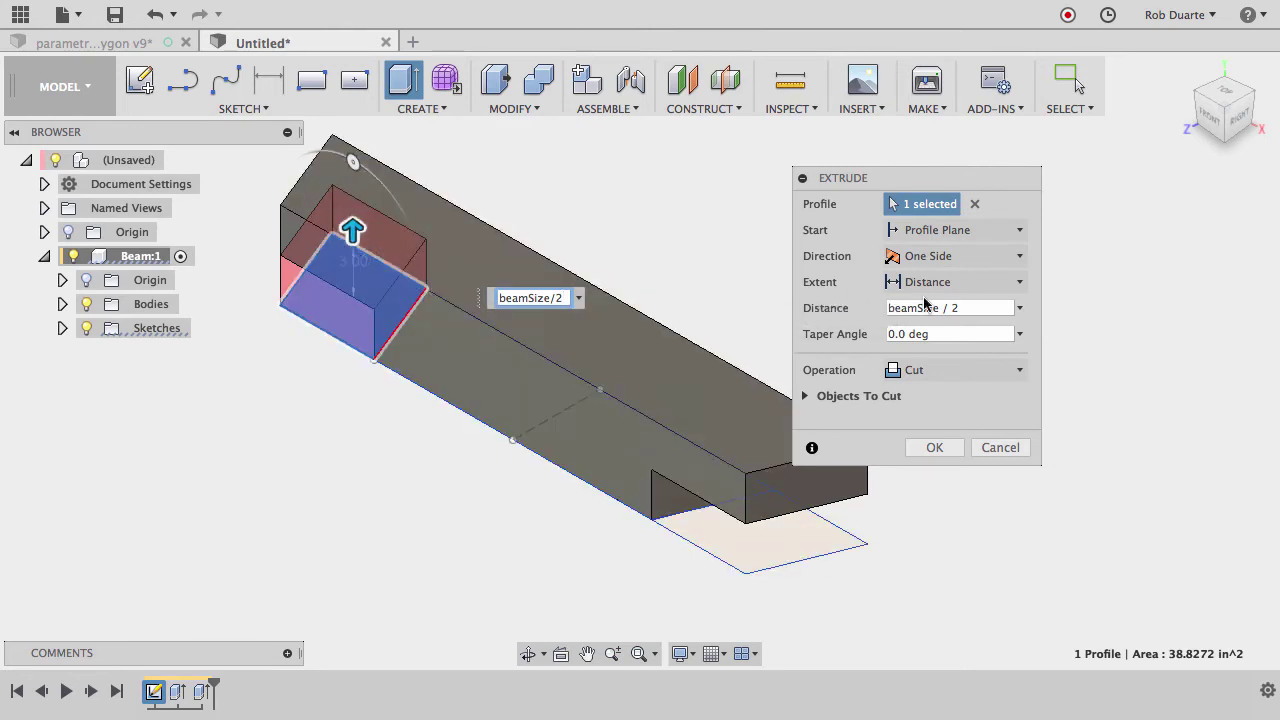
Start the cut from an offset plane at beamSize/2 and complete the upper lap.
left_click(922, 231)
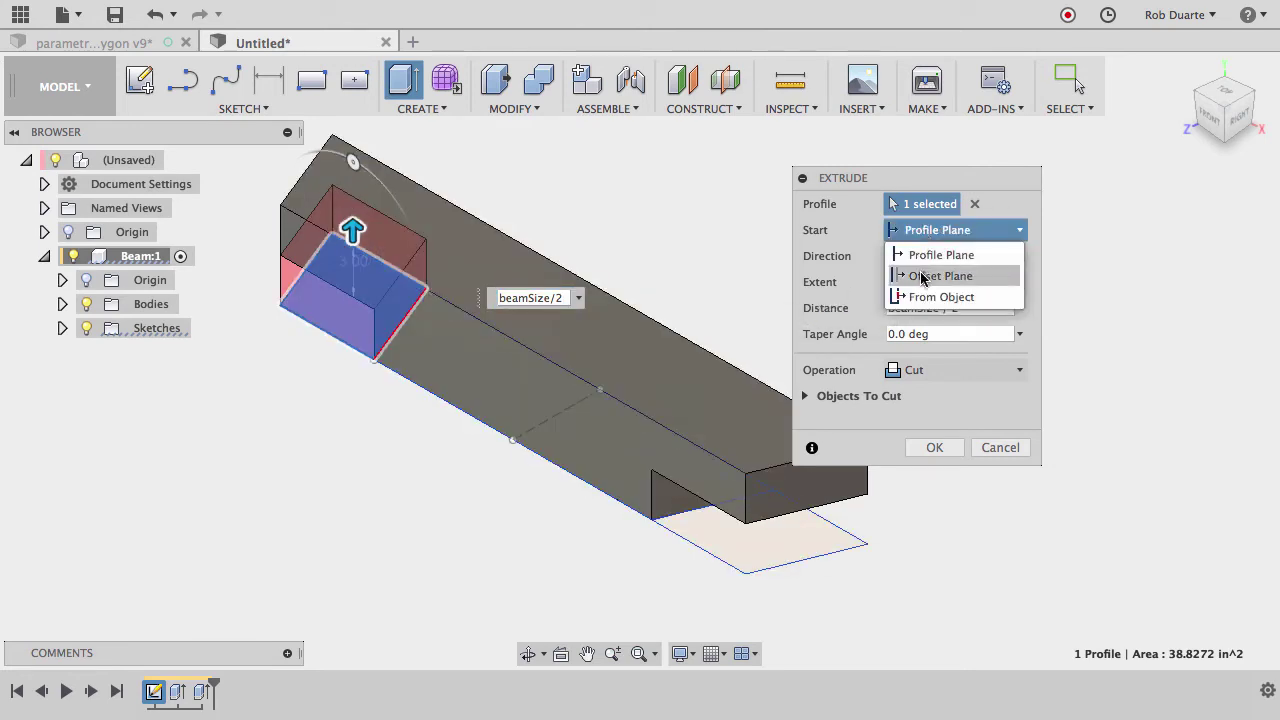
left_click(922, 277)
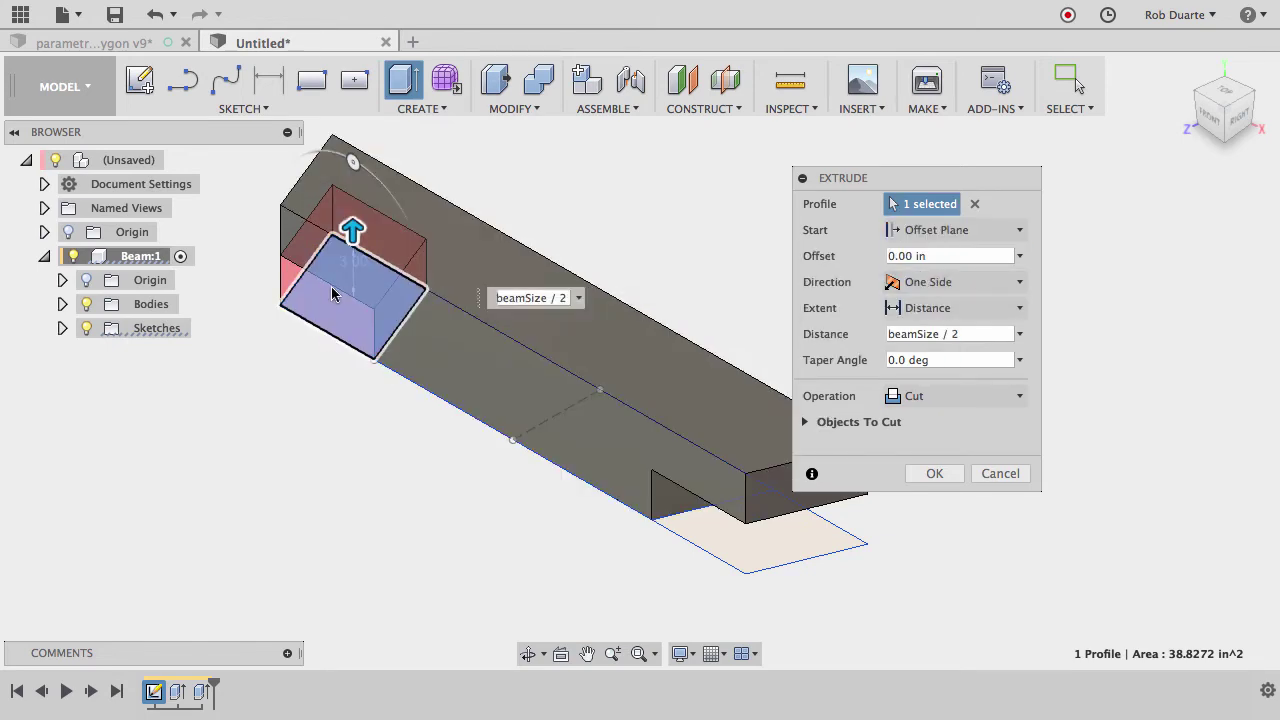
left_click(958, 256)
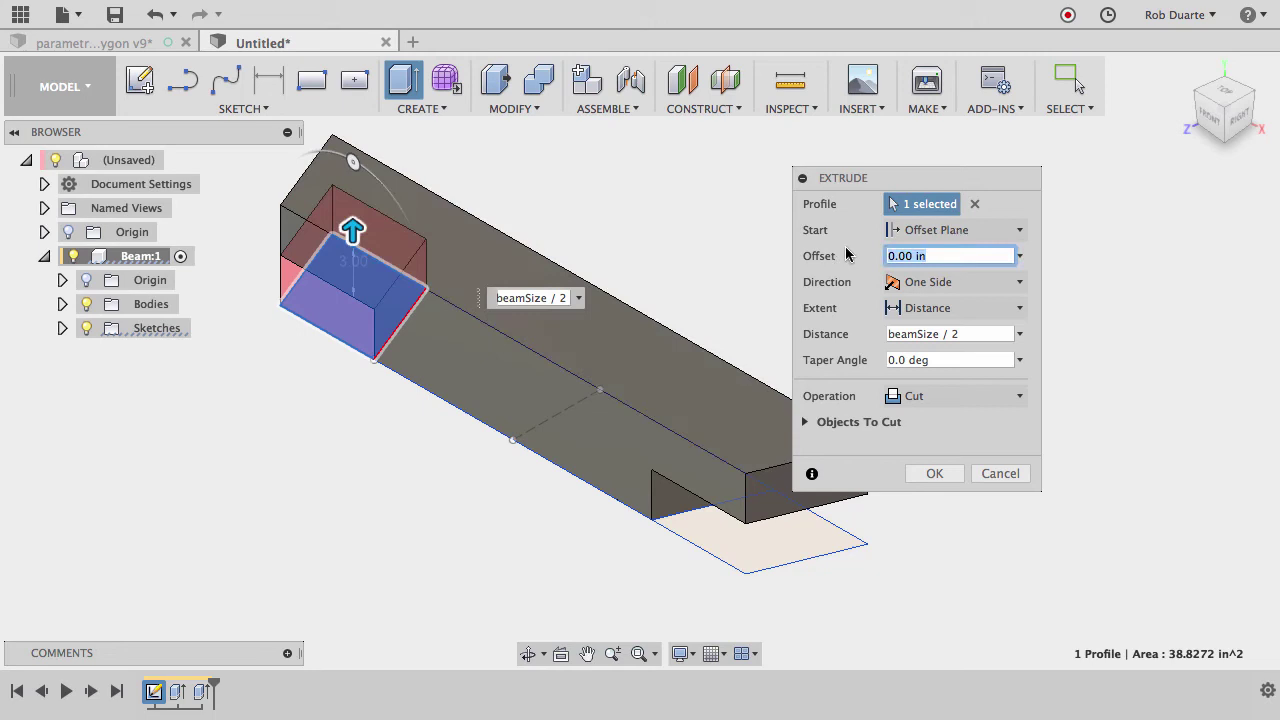
type("bea")
left_click(935, 288)
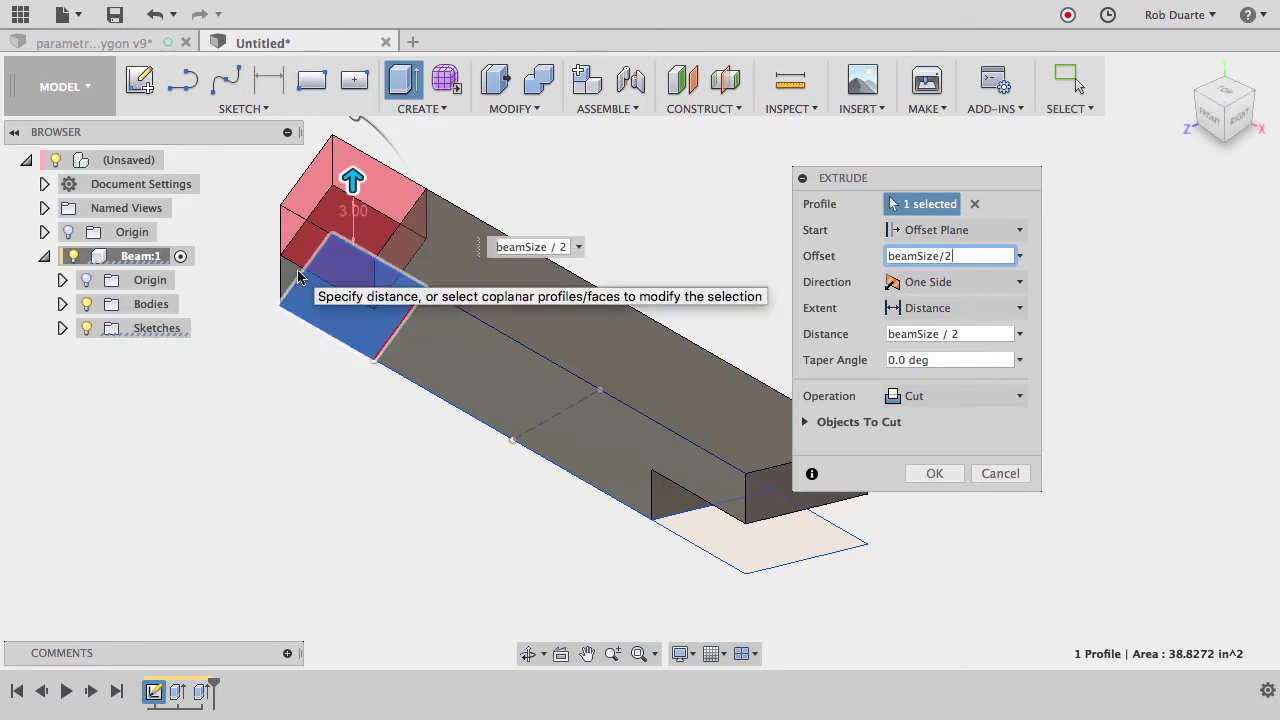
left_click(930, 473)
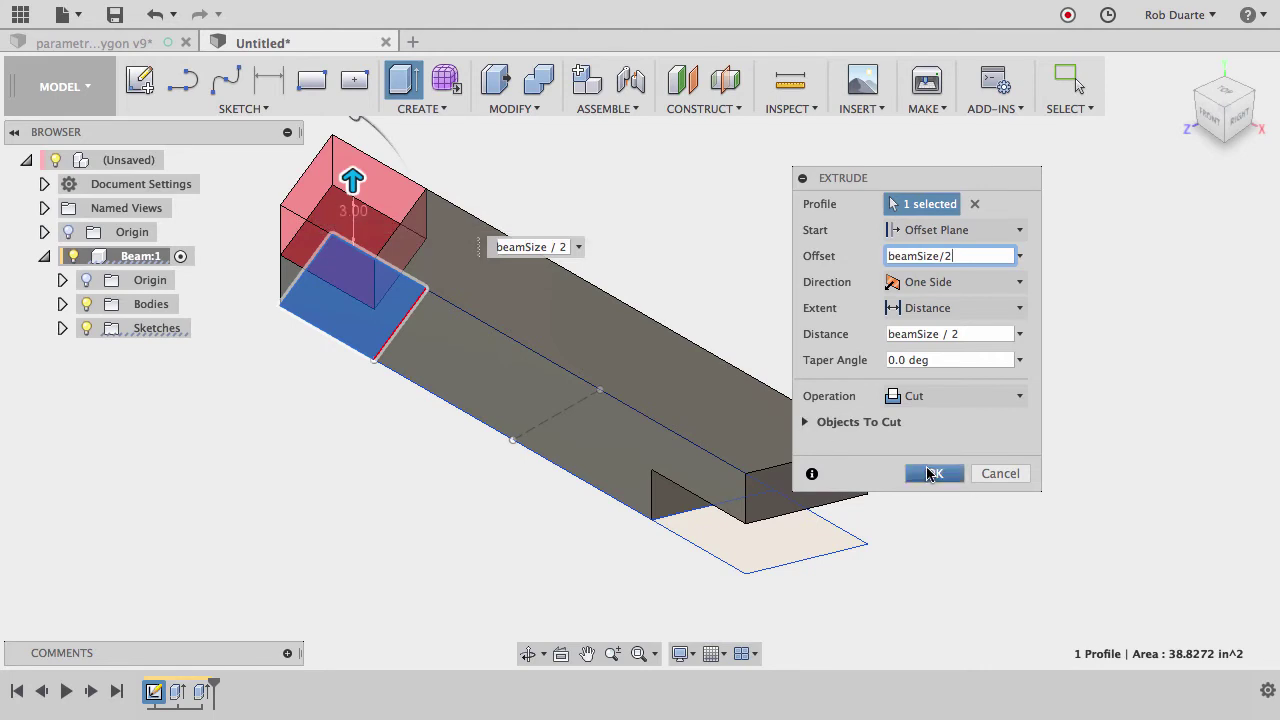
Hide the Beam component's sketches and activate the top-level component of the design.
left_click(87, 328)
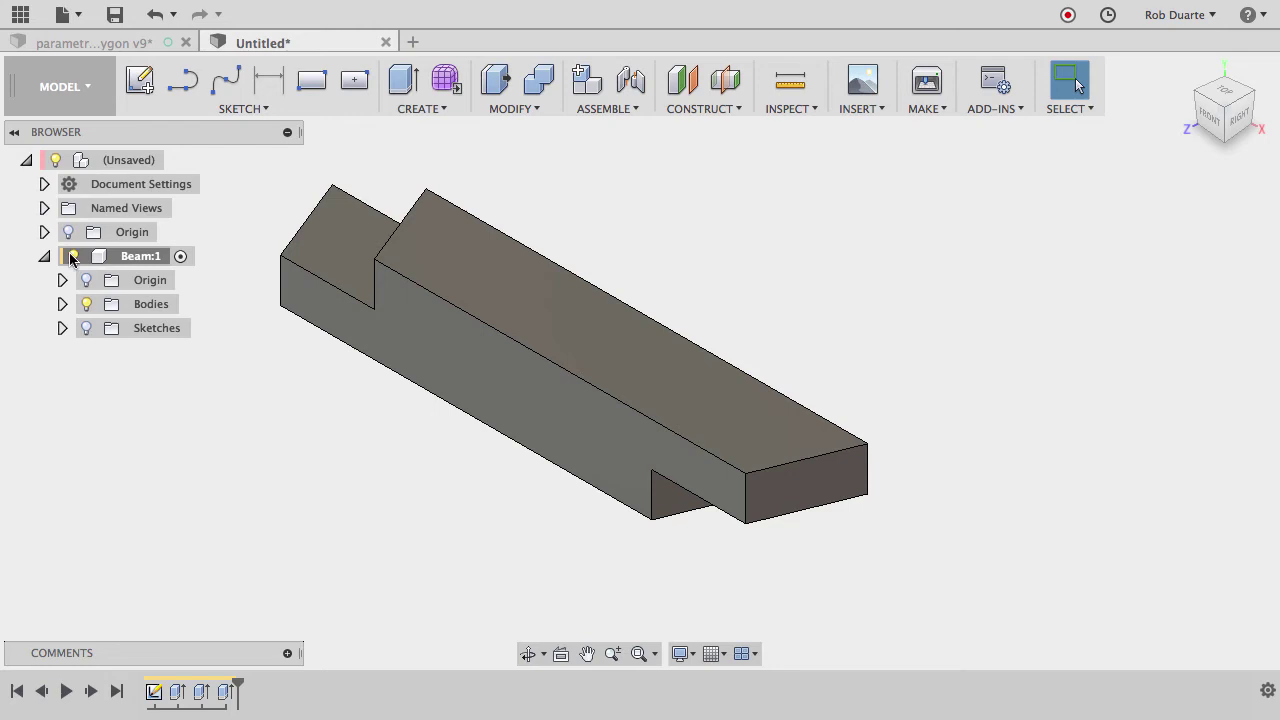
left_click(72, 256)
left_click(44, 256)
left_click(73, 256)
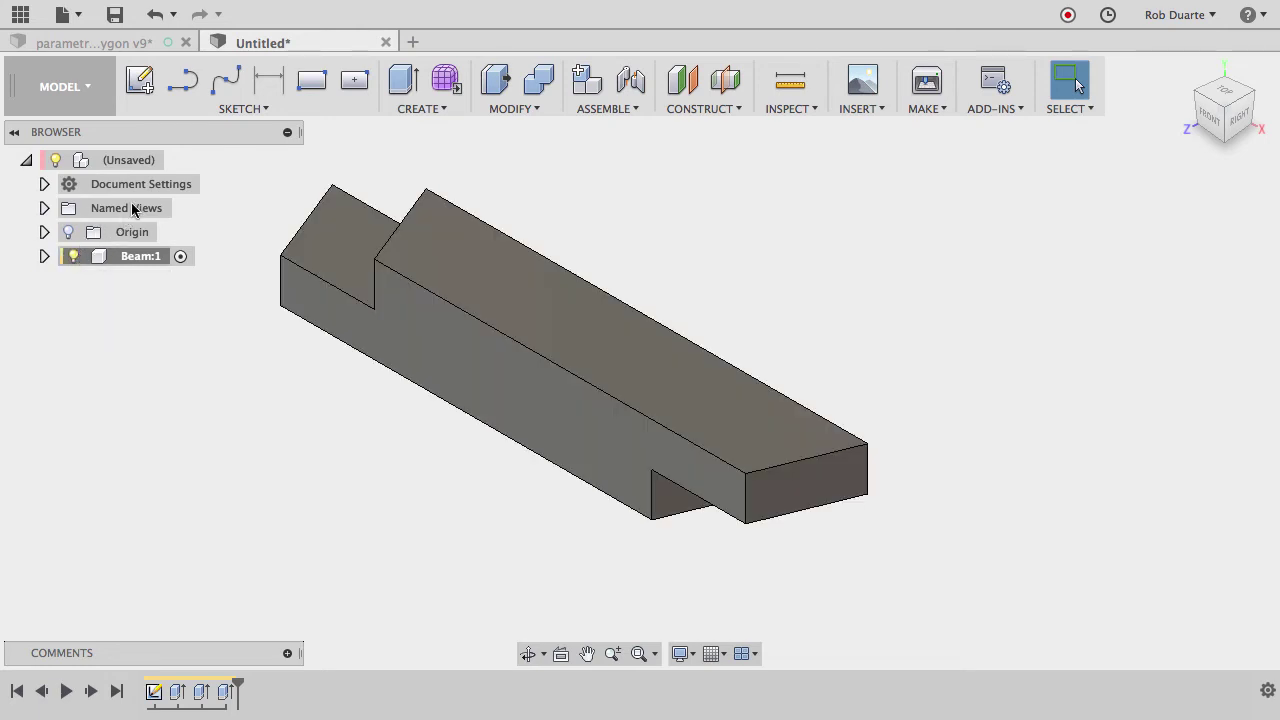
left_click(128, 160)
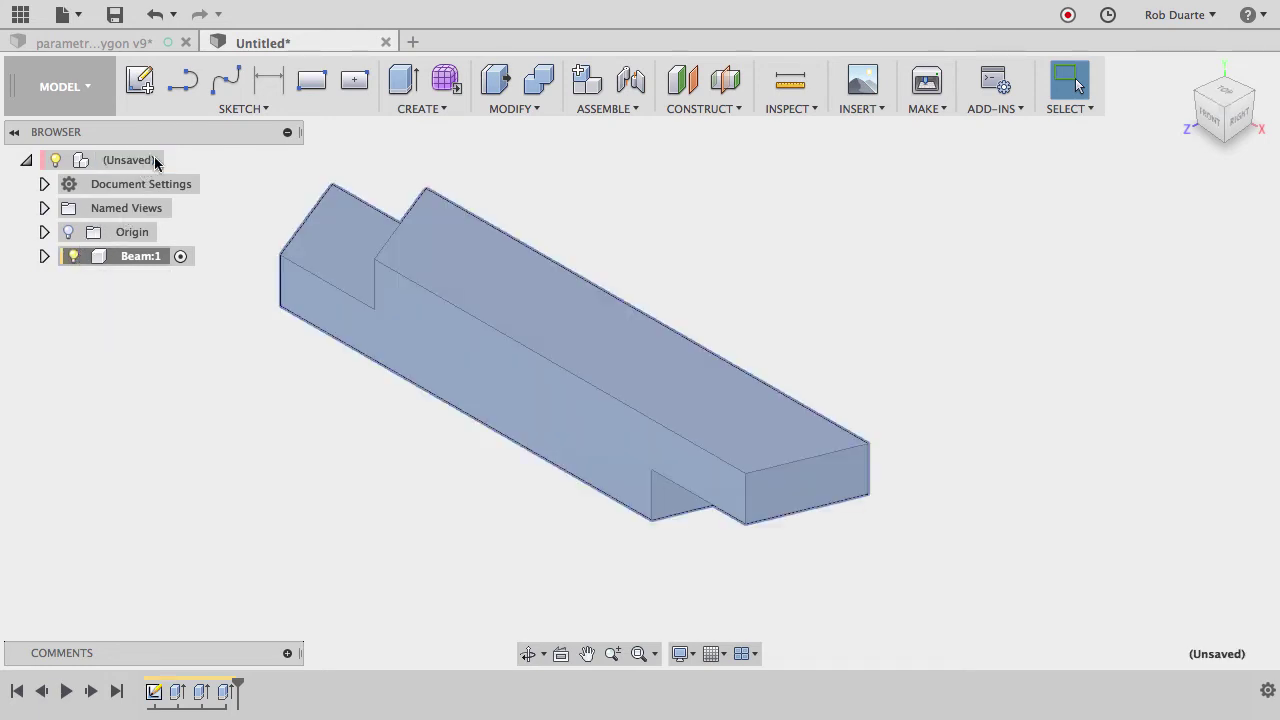
right_click(155, 164)
left_click(193, 176)
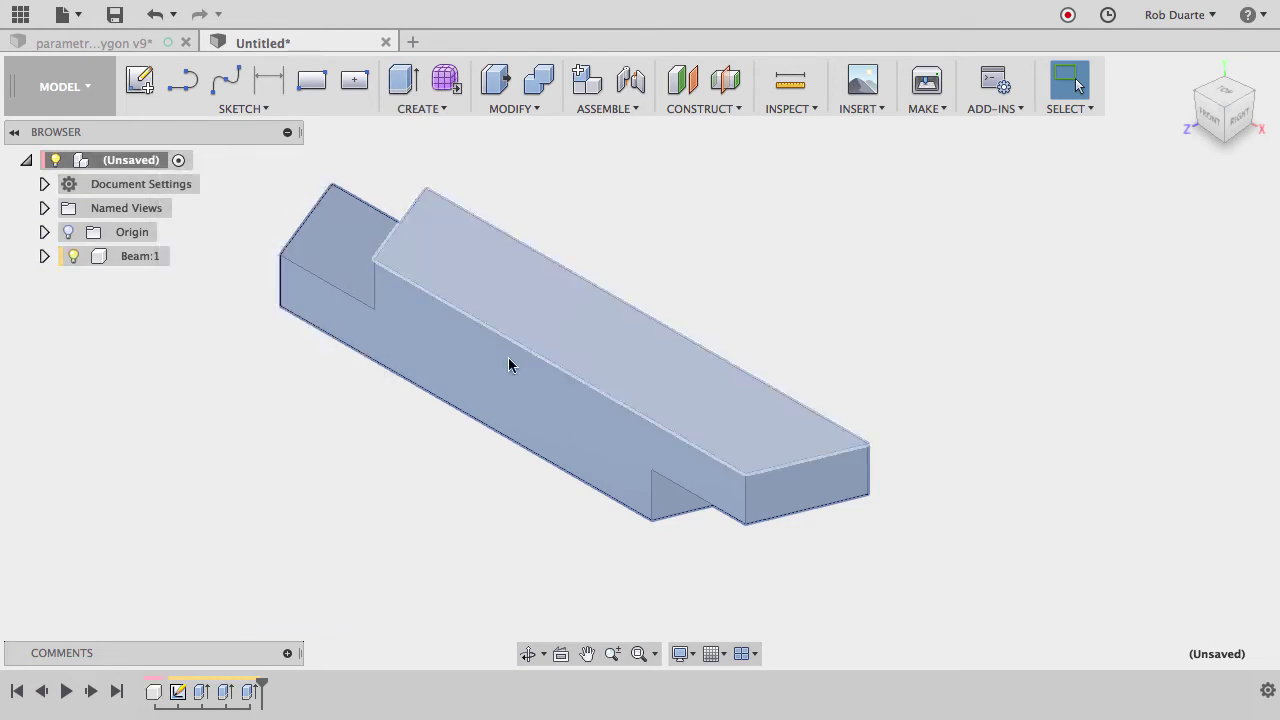
Start a full circular pattern of the Beam component around the vertical Y axis of the origin.
scroll(551, 526, "down", 4)
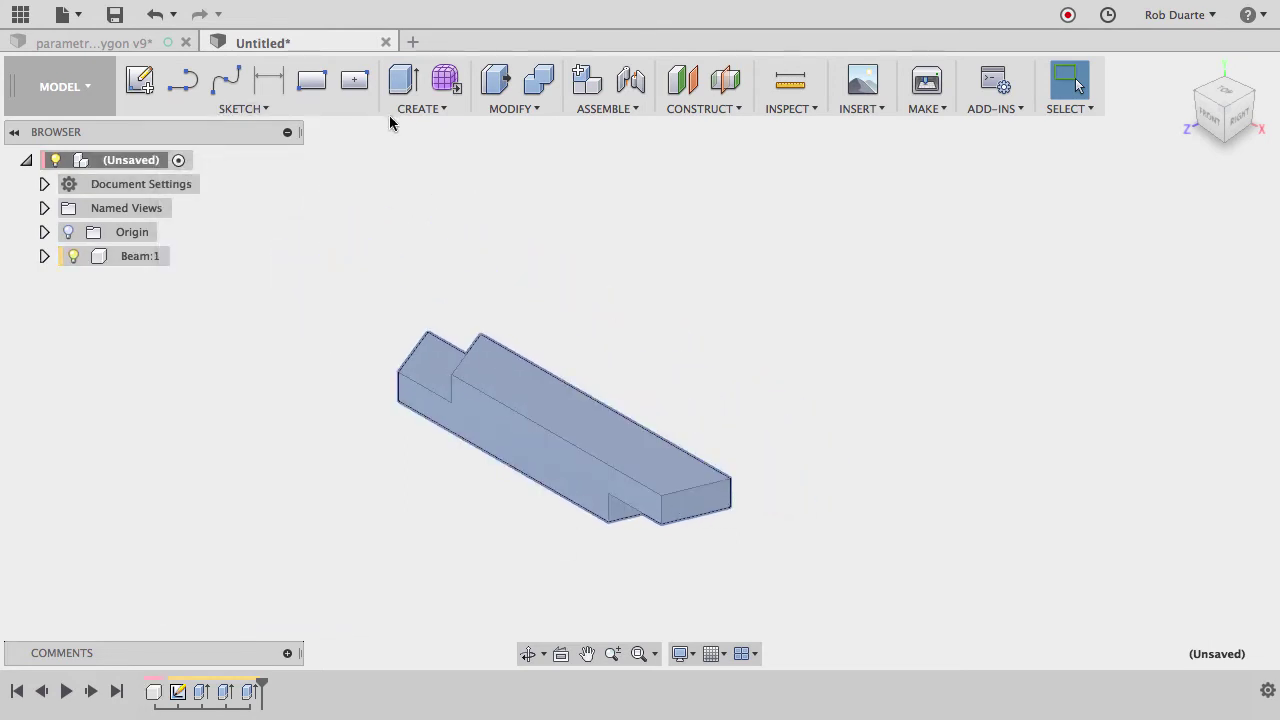
left_click(414, 112)
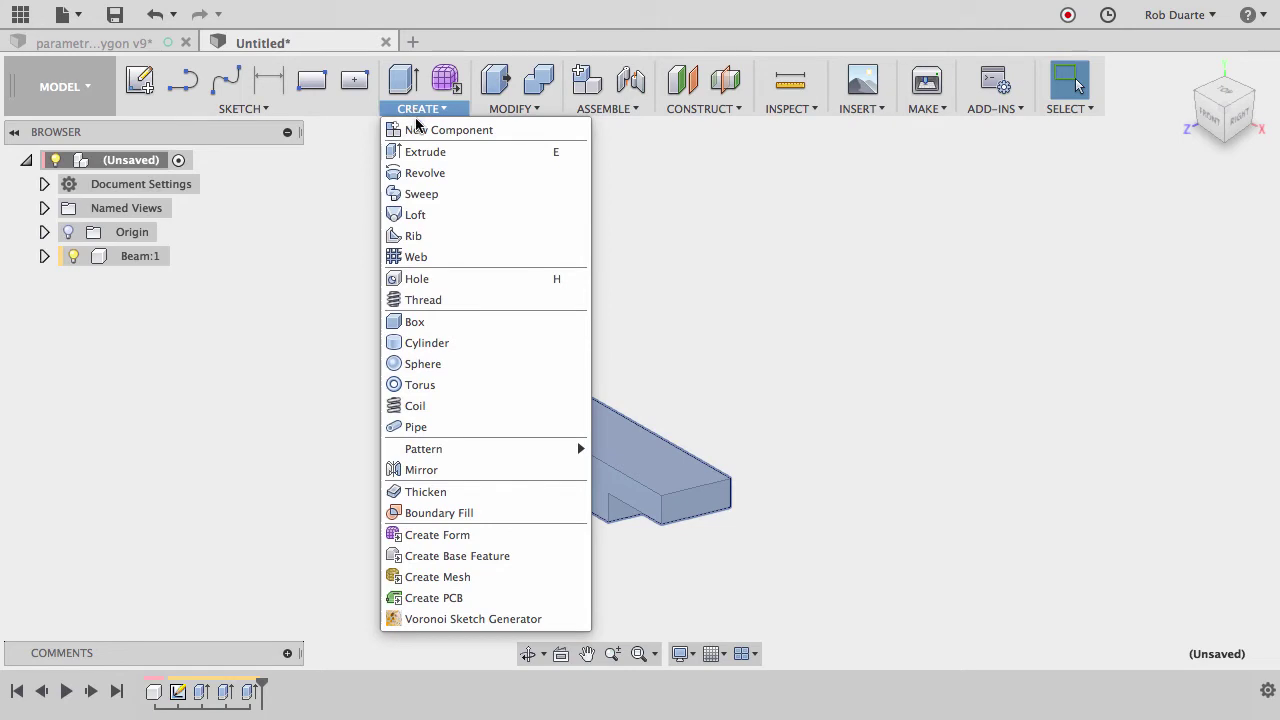
mouse_move(474, 453)
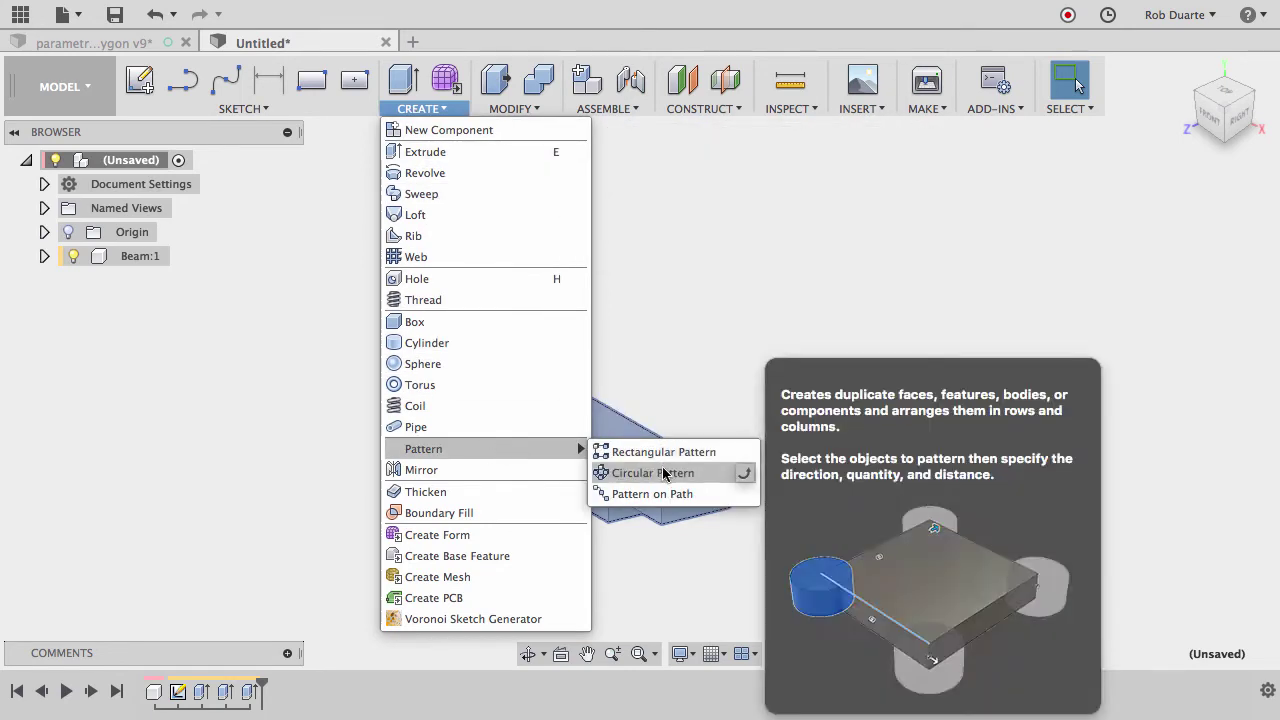
left_click(663, 478)
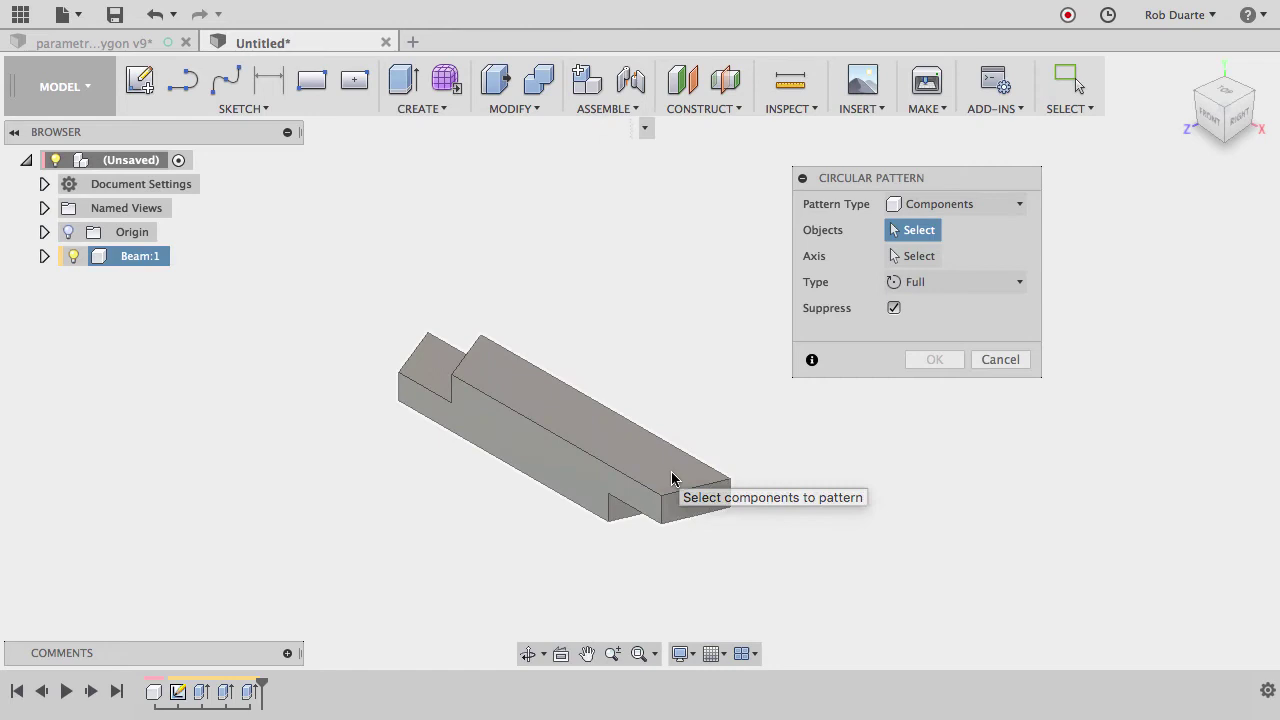
left_click(930, 205)
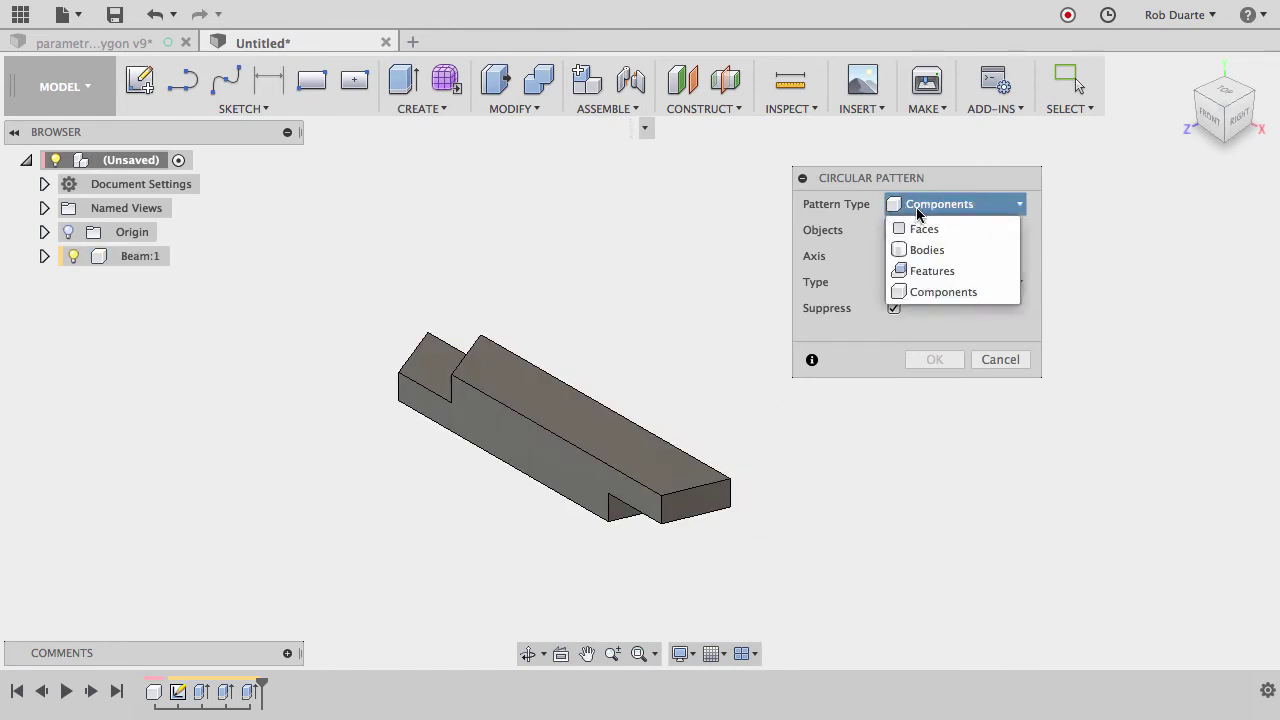
left_click(930, 209)
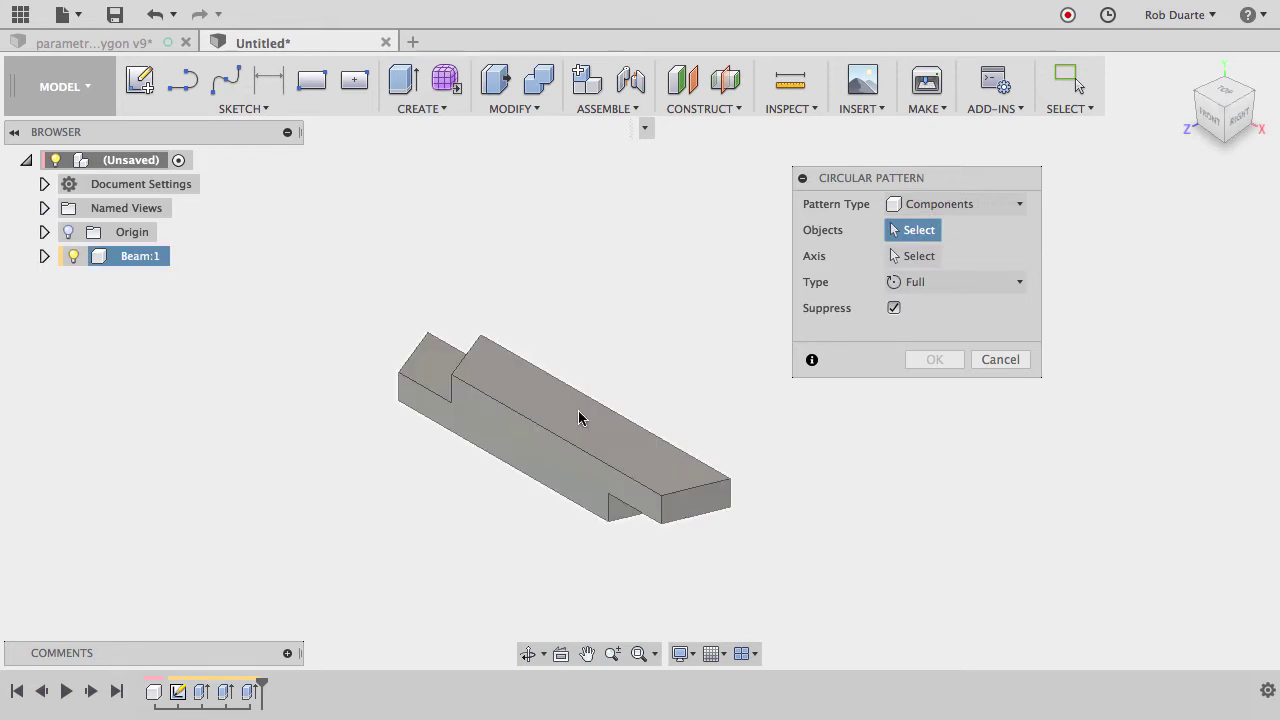
left_click(546, 430)
left_click(912, 256)
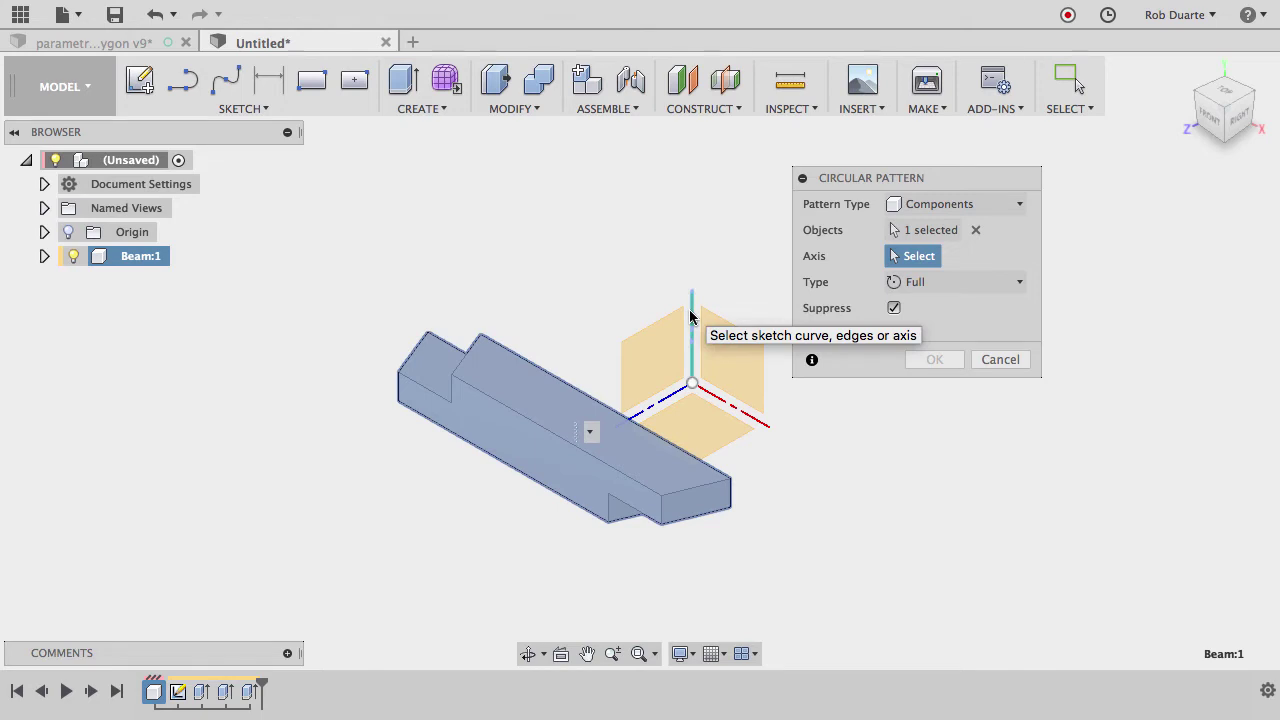
left_click(690, 317)
Set the circular pattern's quantity to the sides parameter, check it from the top and create the pattern.
left_click_drag(906, 177, 1017, 143)
left_click(1048, 299)
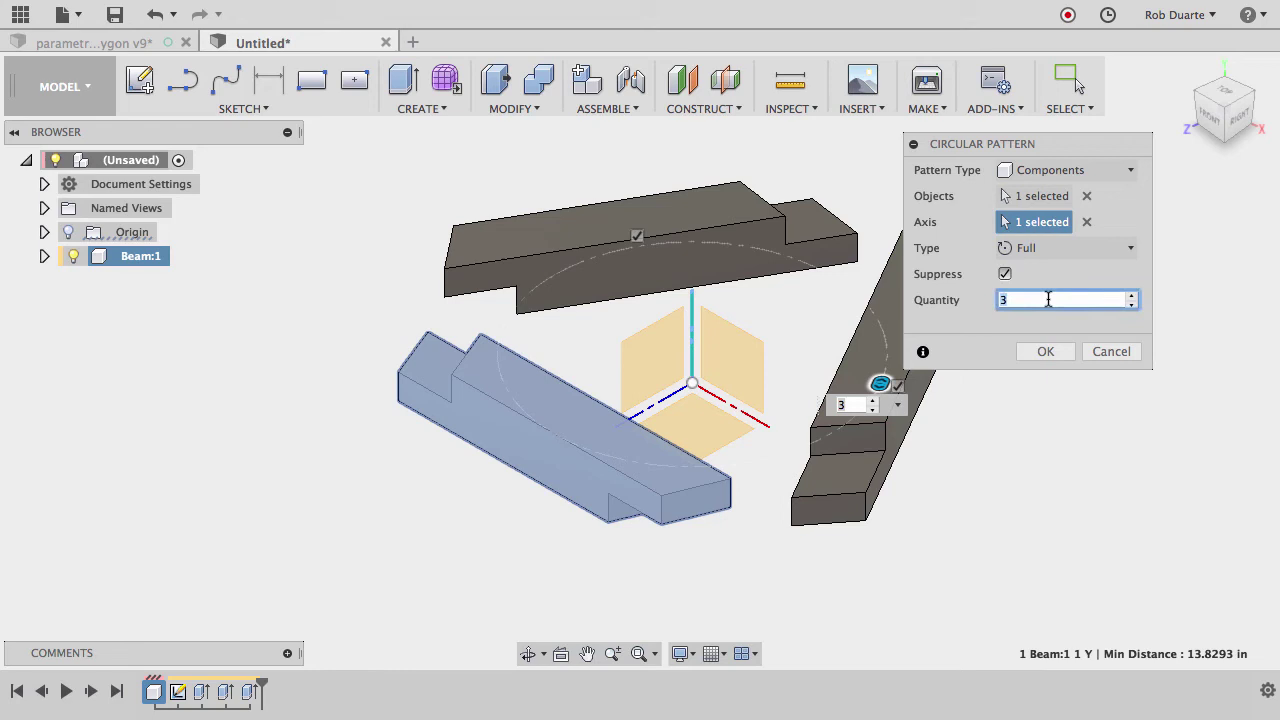
type("s")
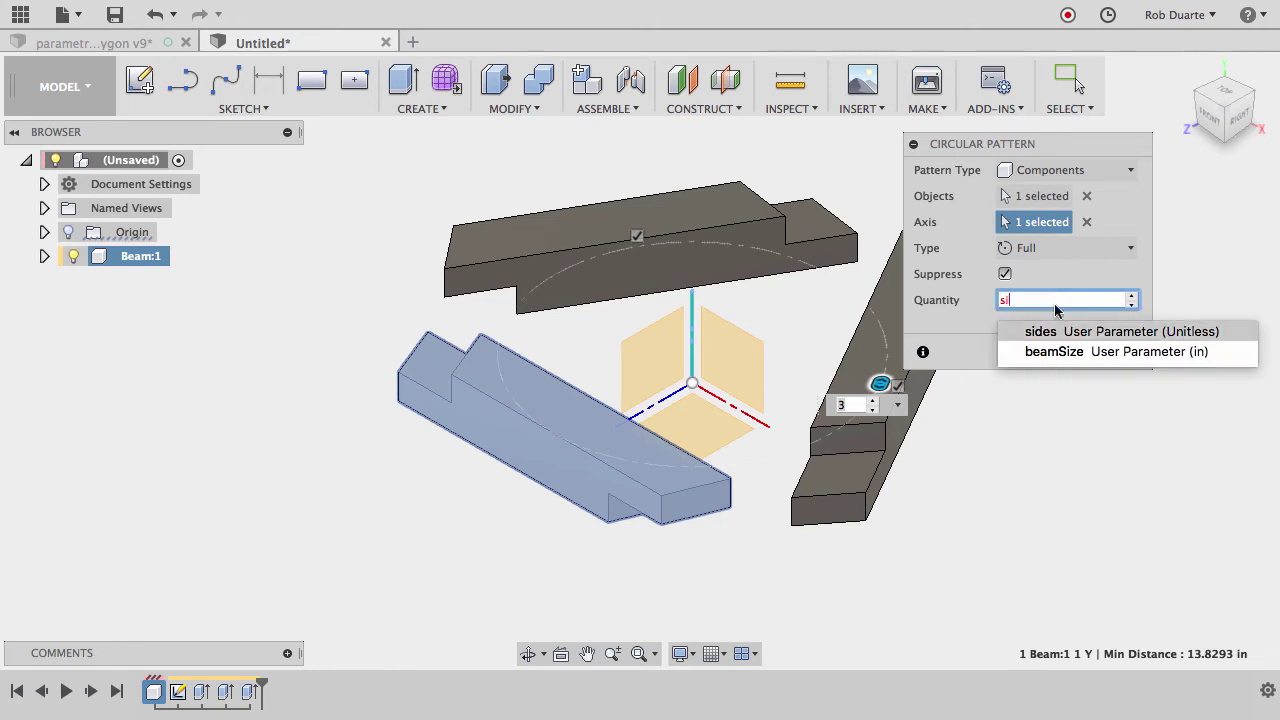
type("i")
left_click(1060, 332)
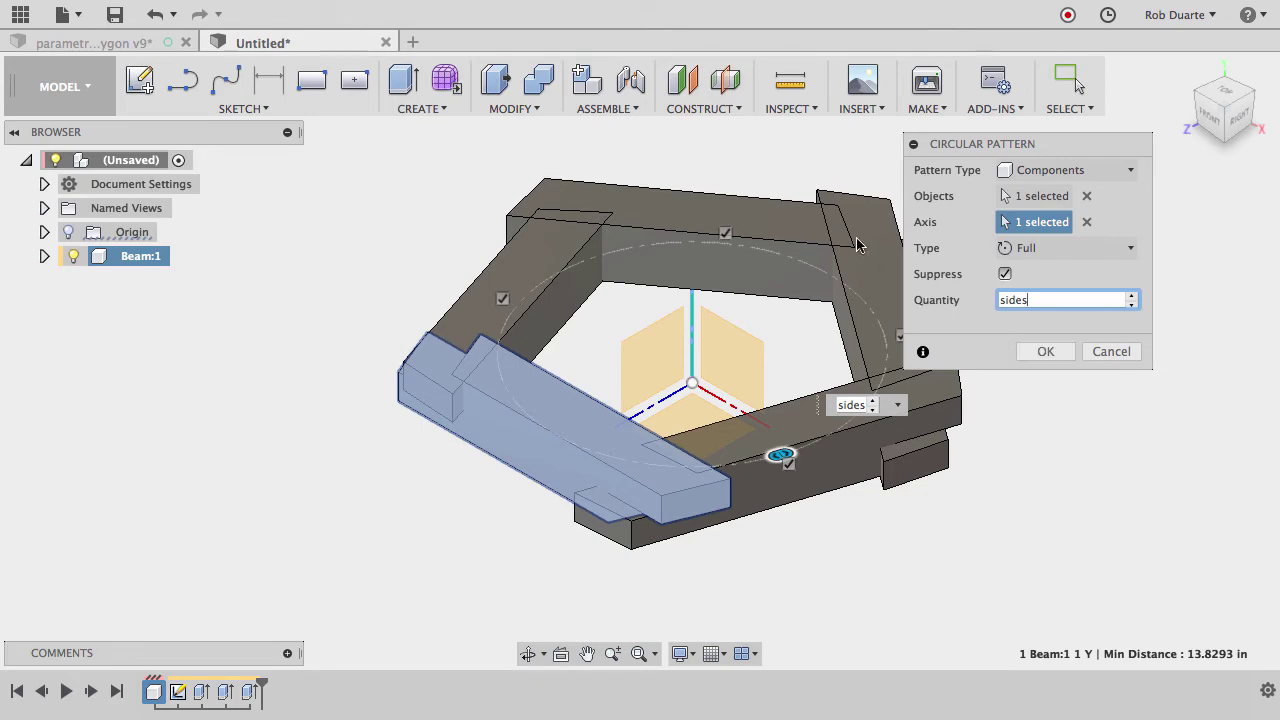
left_click(1220, 90)
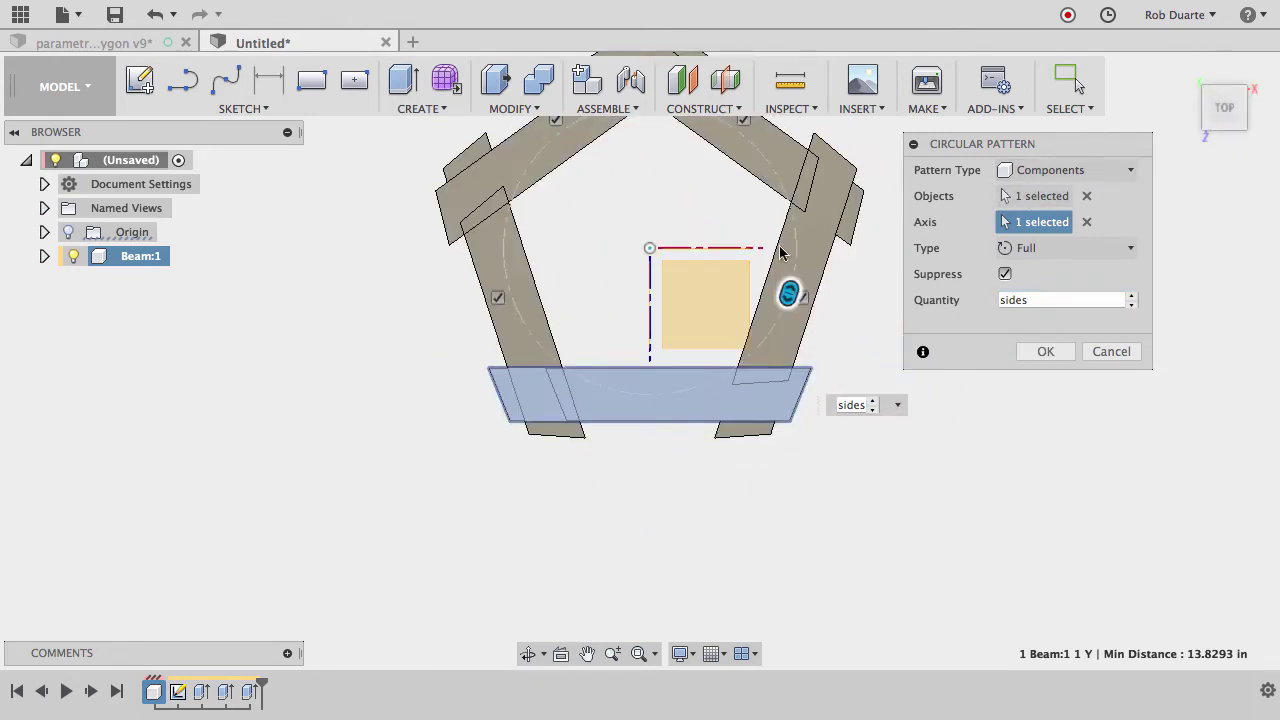
scroll(651, 490, "down", 3)
scroll(690, 155, "up", 1)
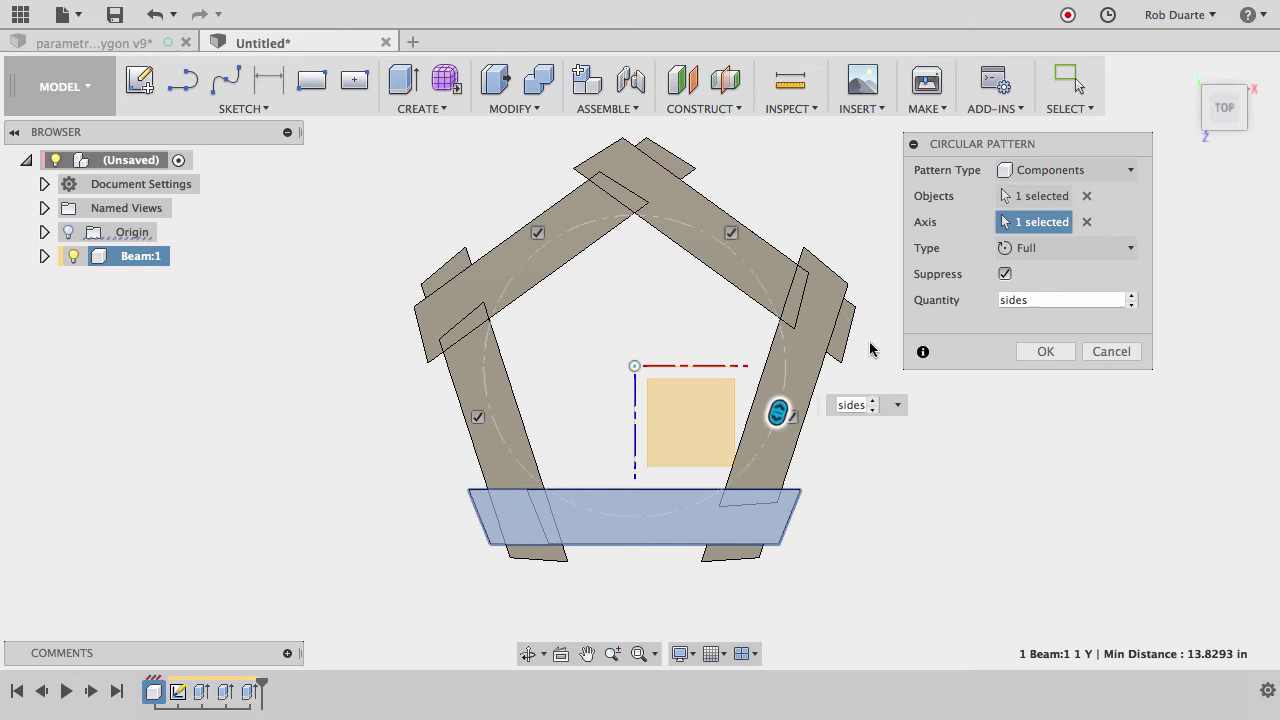
left_click(1060, 355)
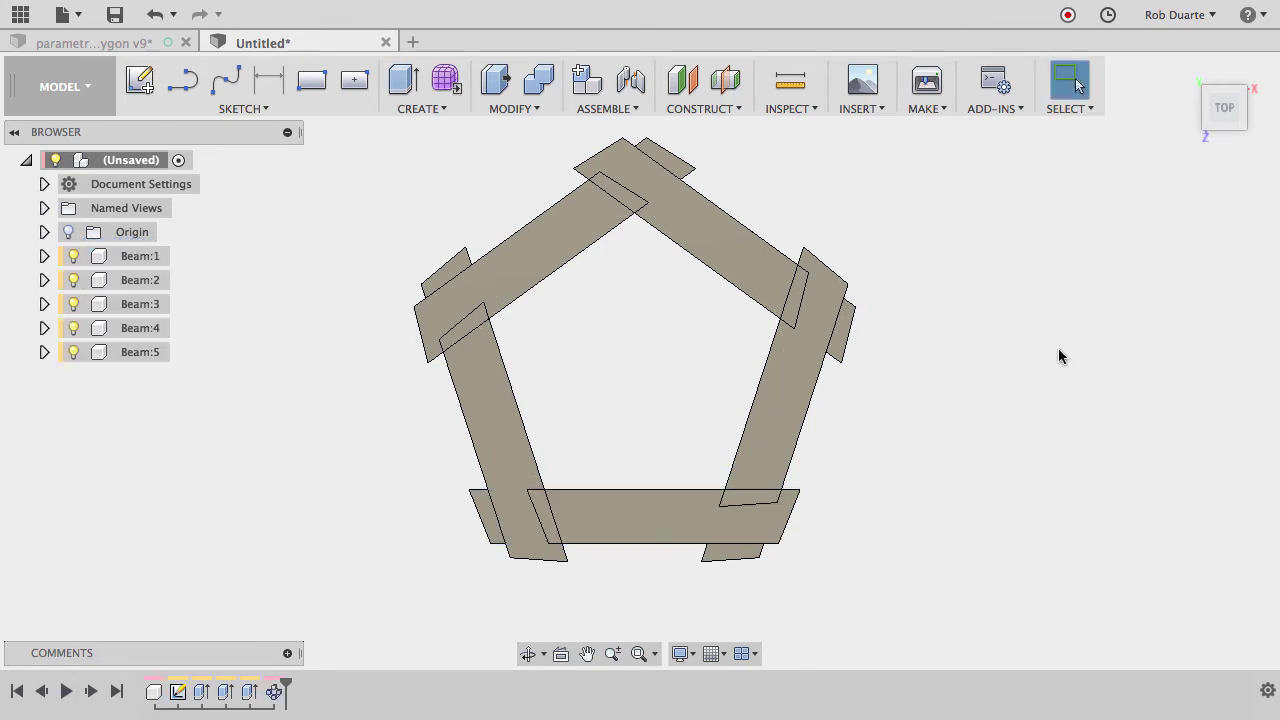
Edit the beam sketch, dimension the angle between its right slanted end and inner edge as 360 / sides, and finish the sketch.
right_click(175, 695)
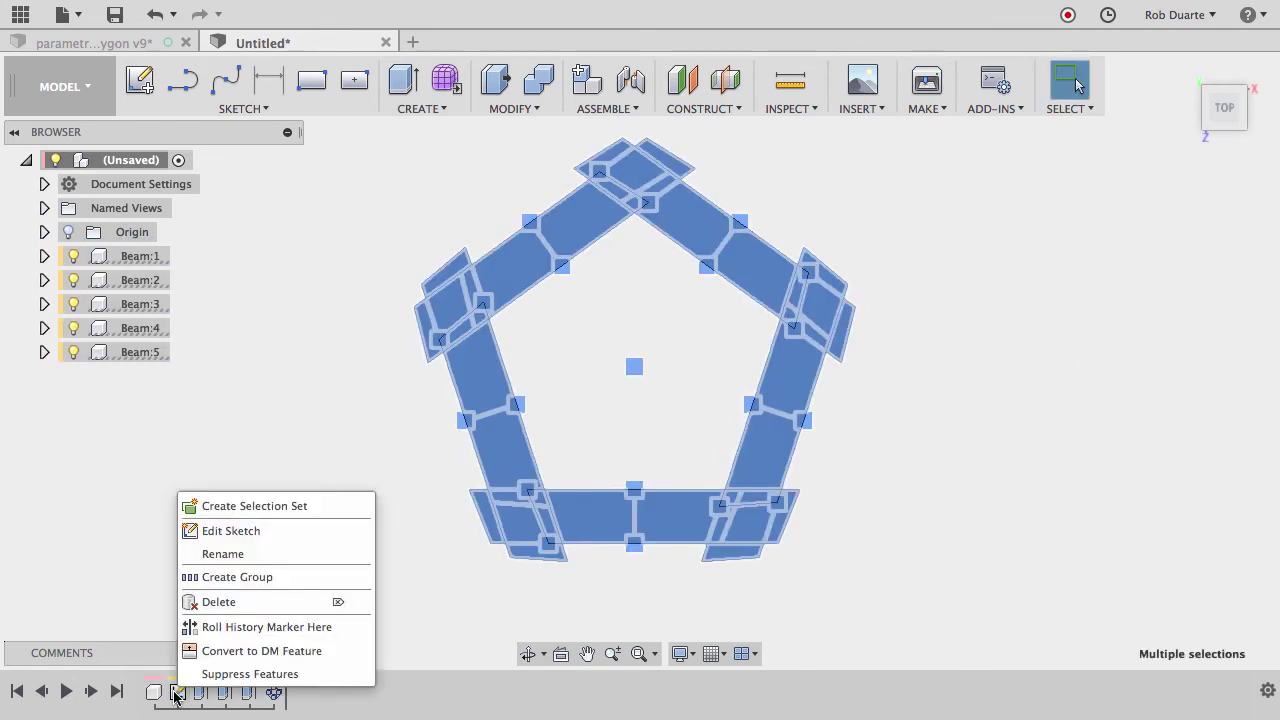
left_click(246, 531)
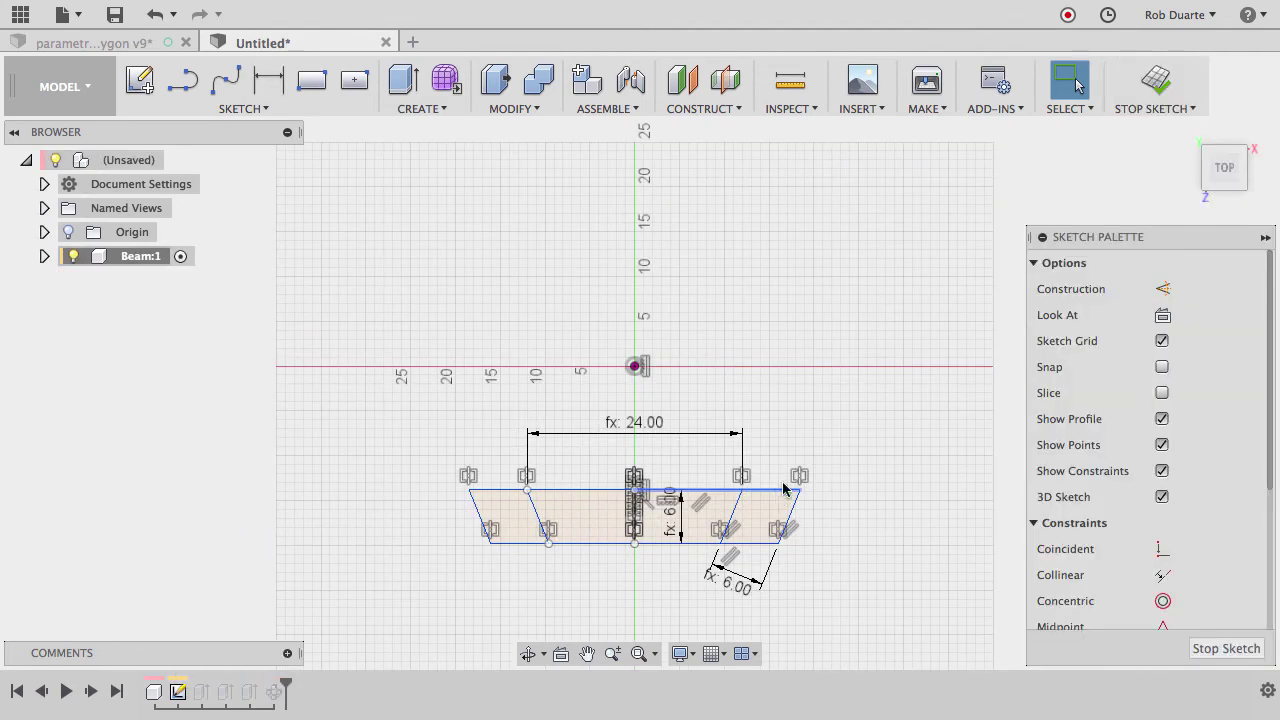
left_click(268, 80)
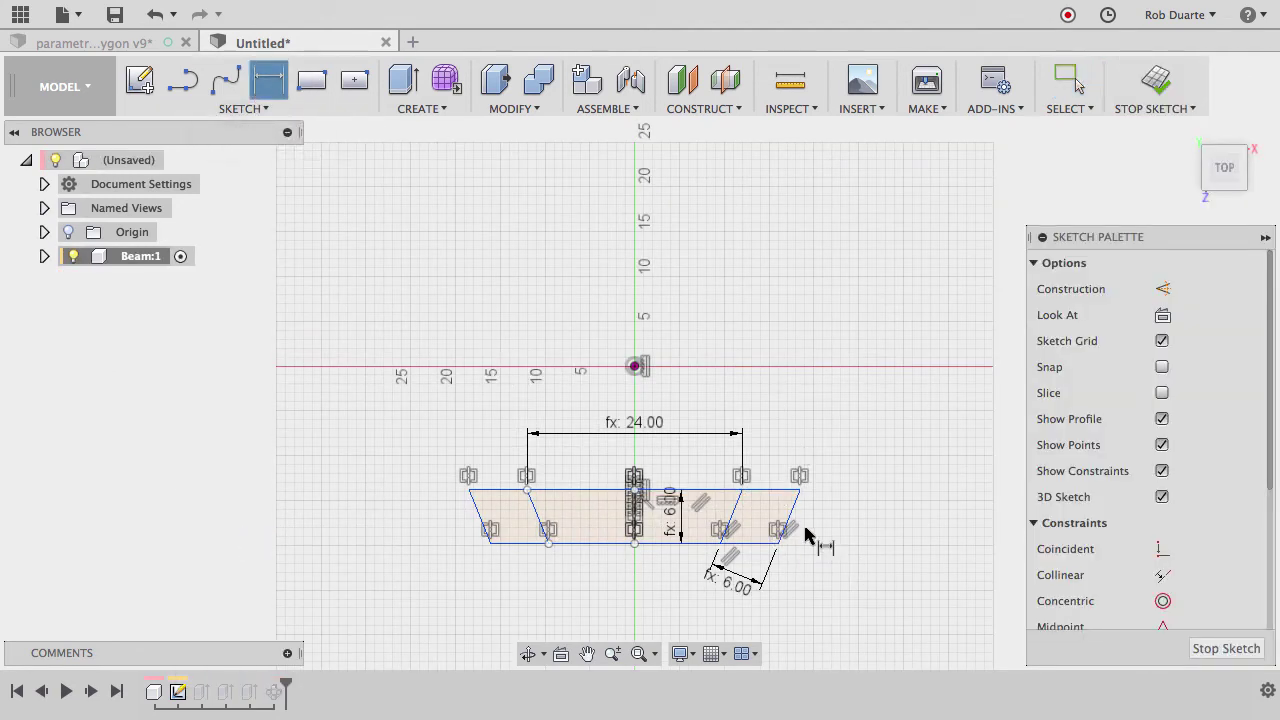
left_click(792, 512)
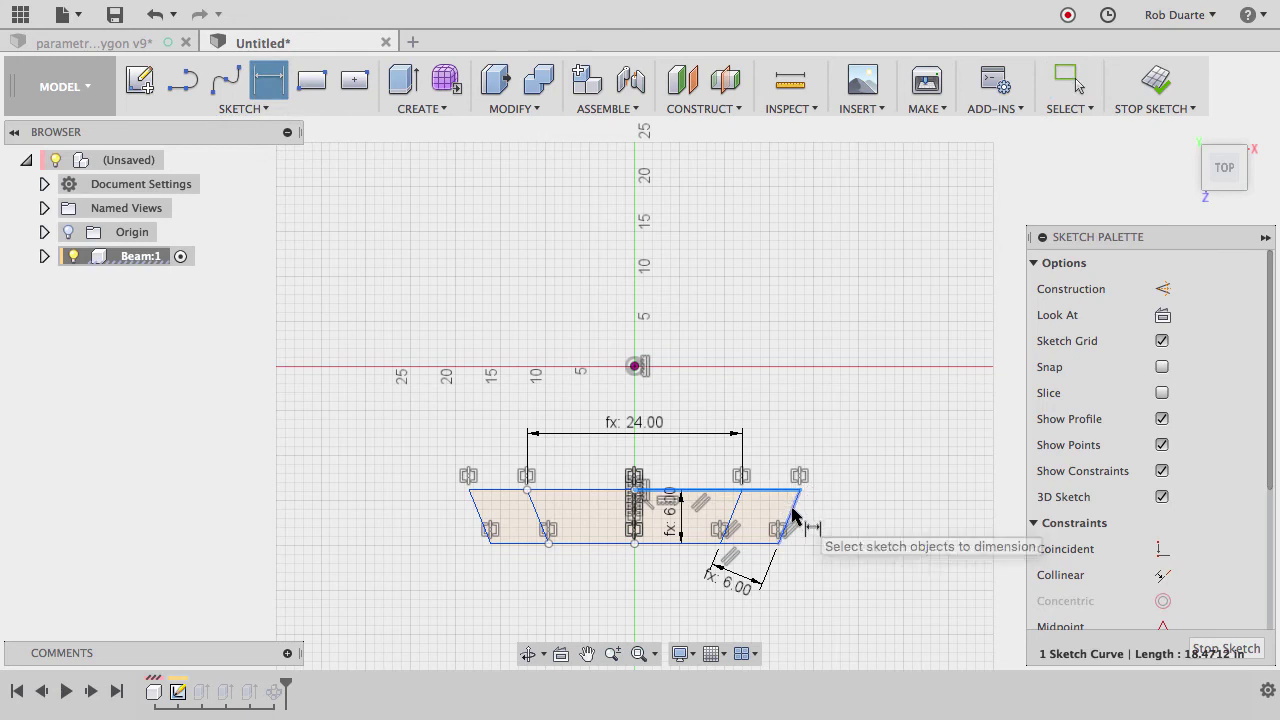
left_click(788, 492)
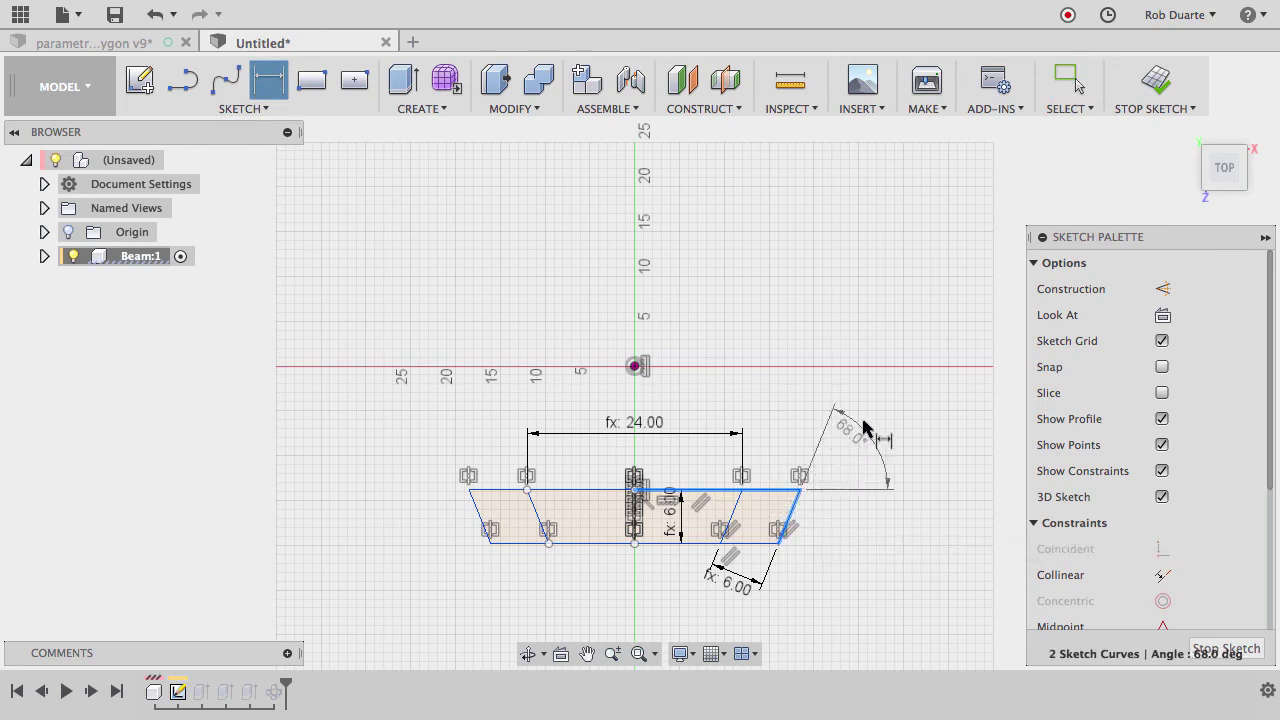
left_click(864, 425)
type("36")
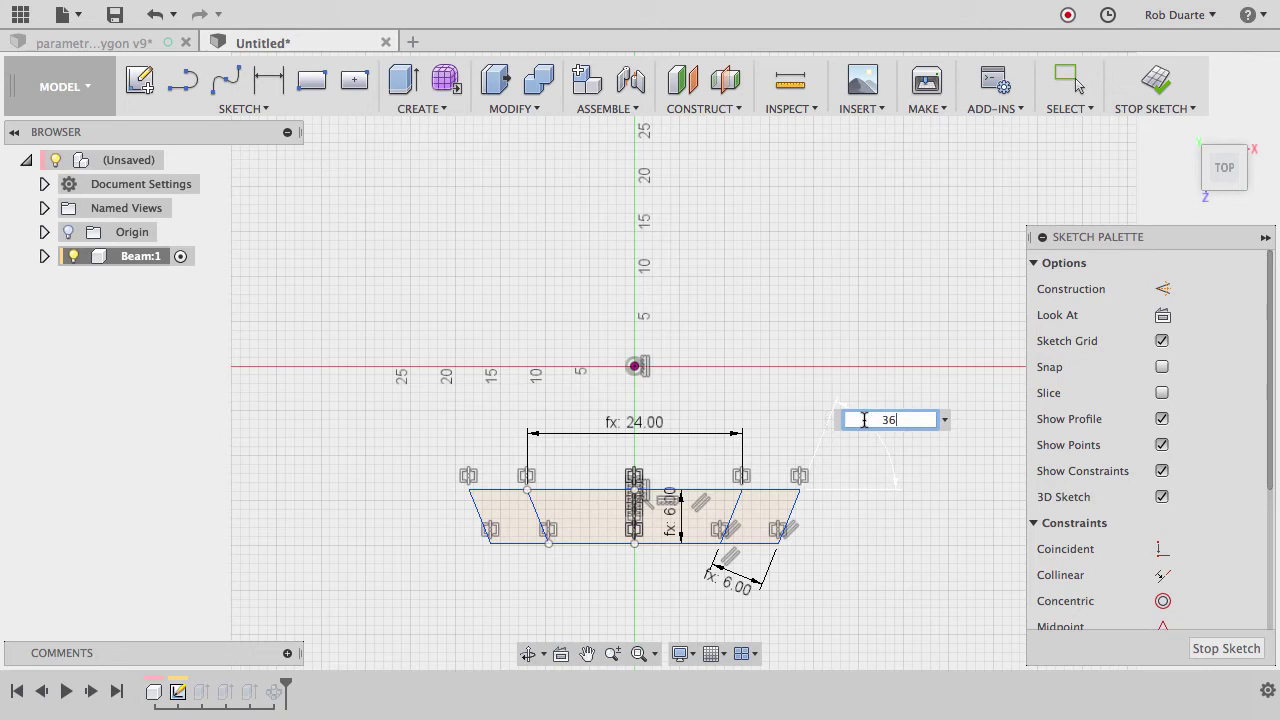
type("0 / s")
left_click(903, 452)
key("Return")
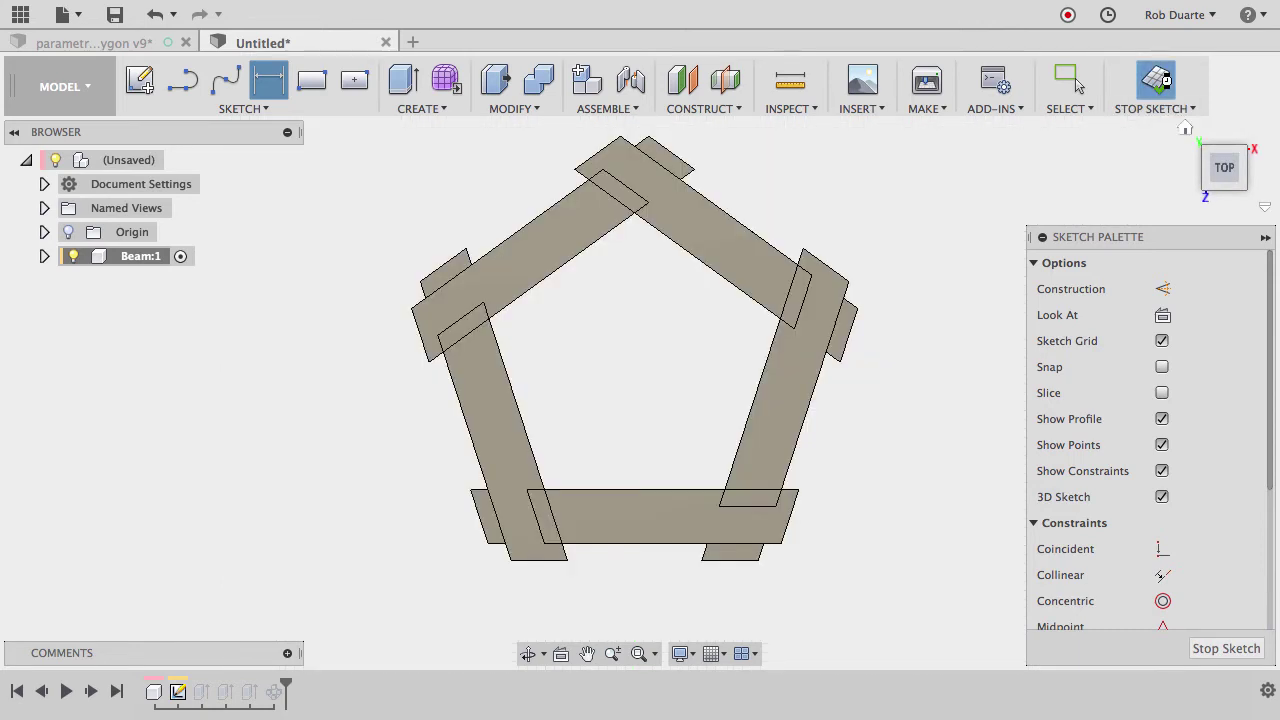
left_click(1160, 82)
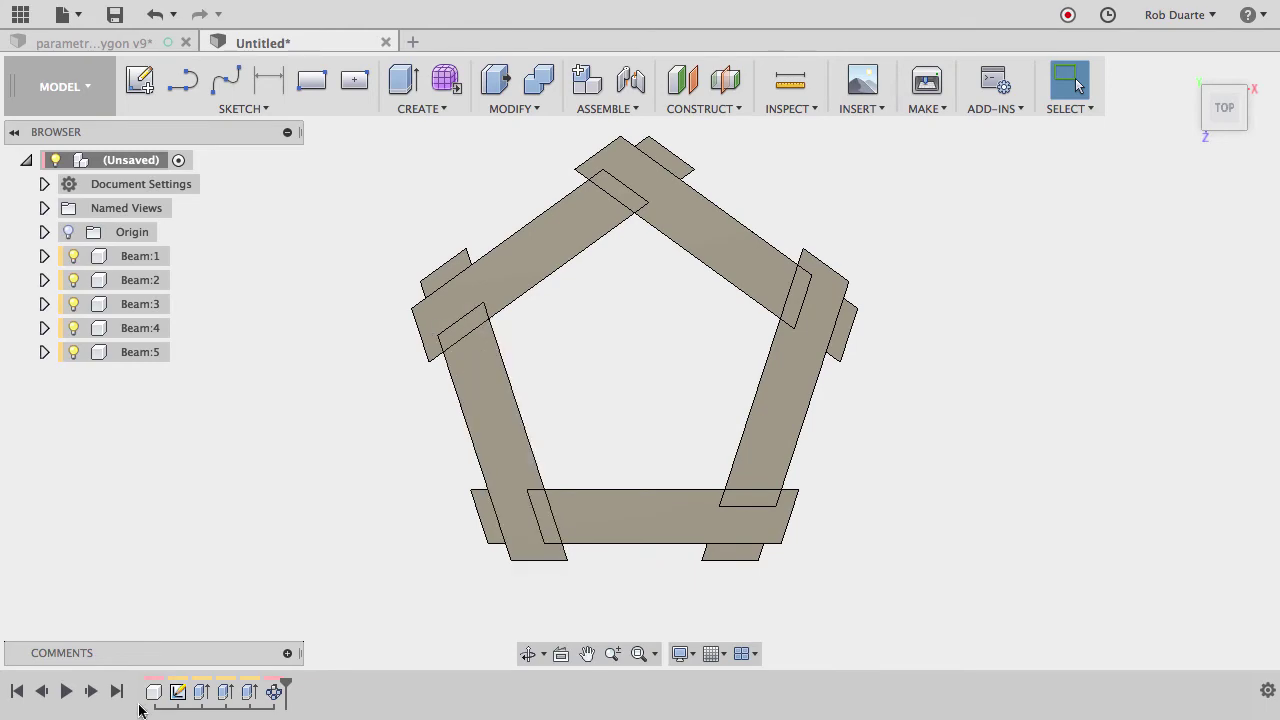
Move the beam sketch farther from the centre of the pattern and show the design's origin.
right_click(181, 695)
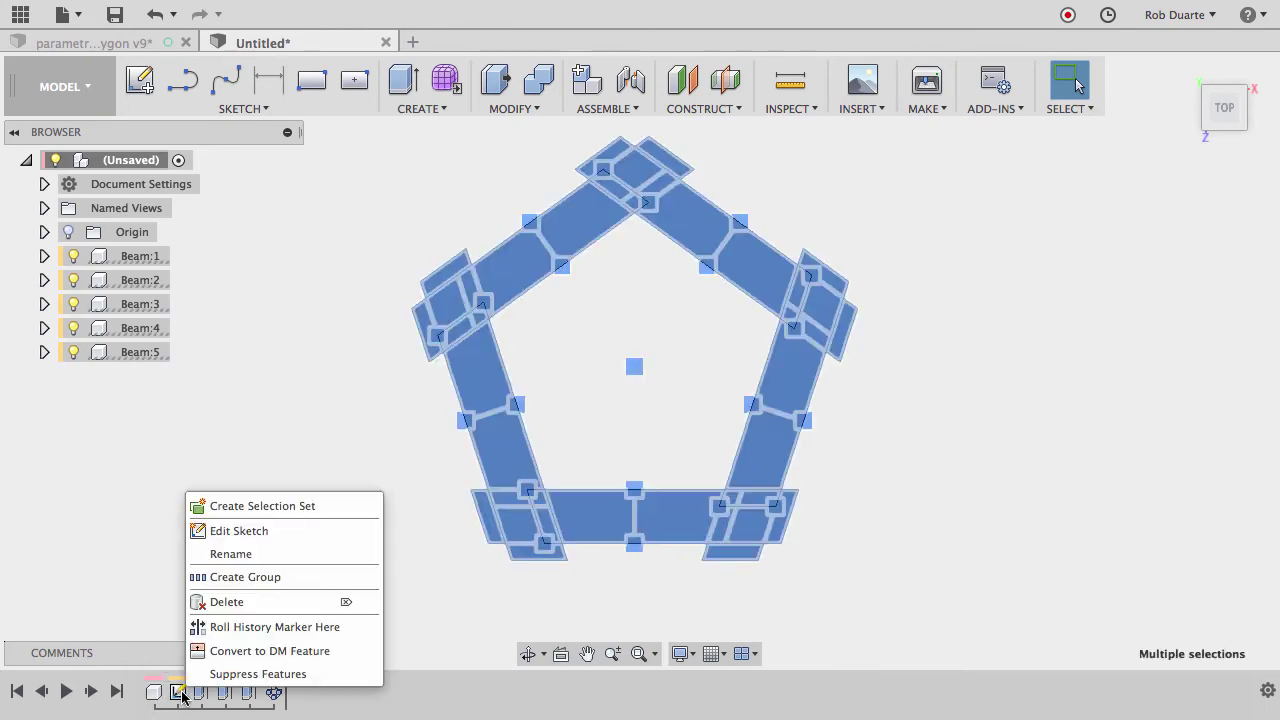
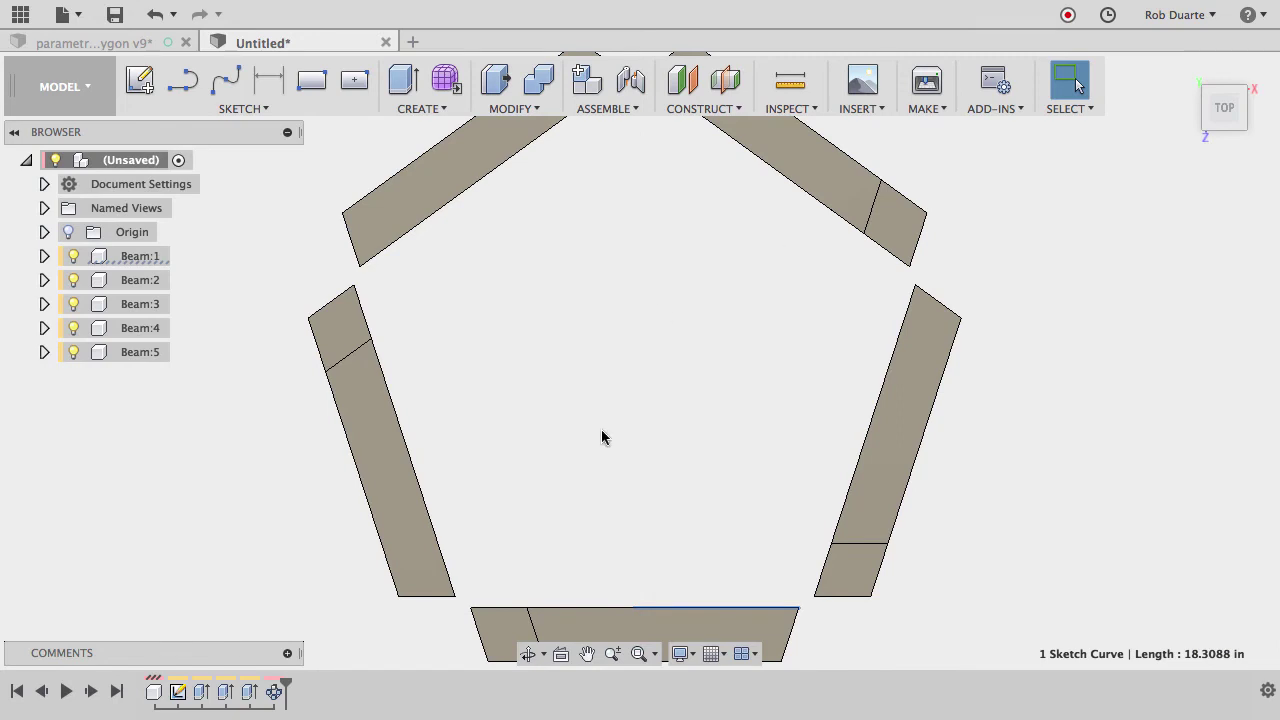
scroll(620, 416, "down", 3)
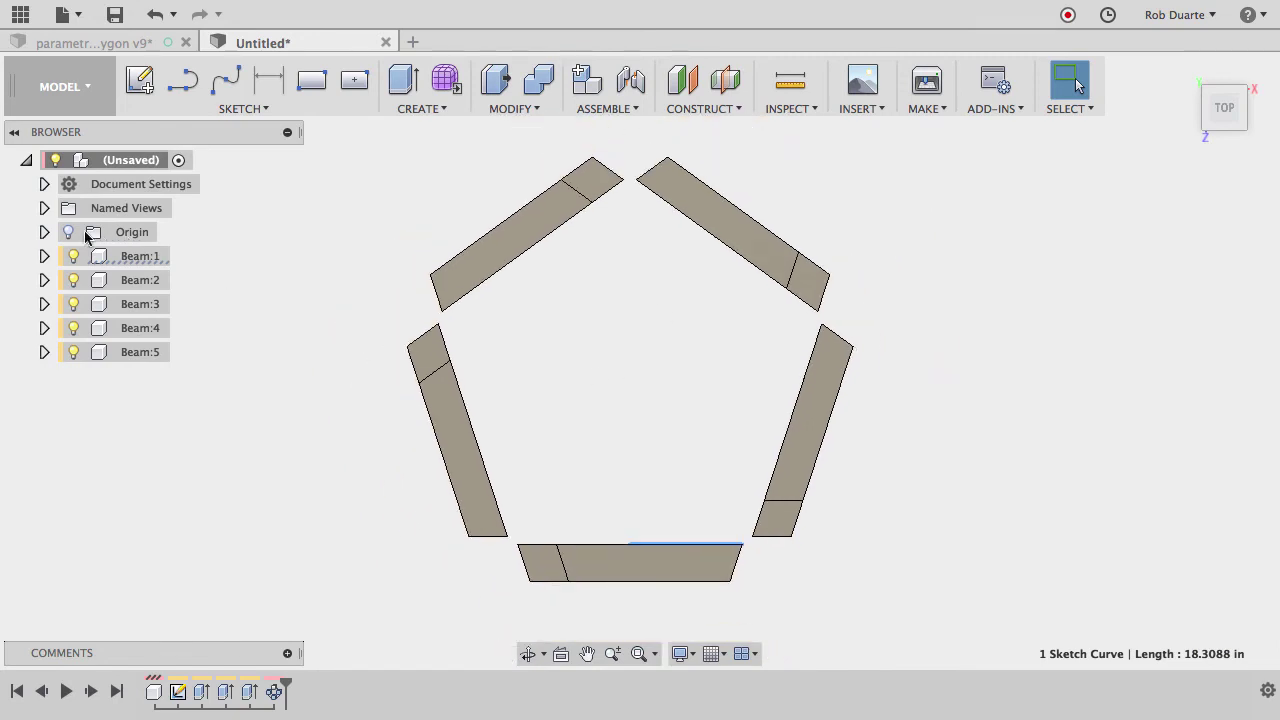
left_click(68, 232)
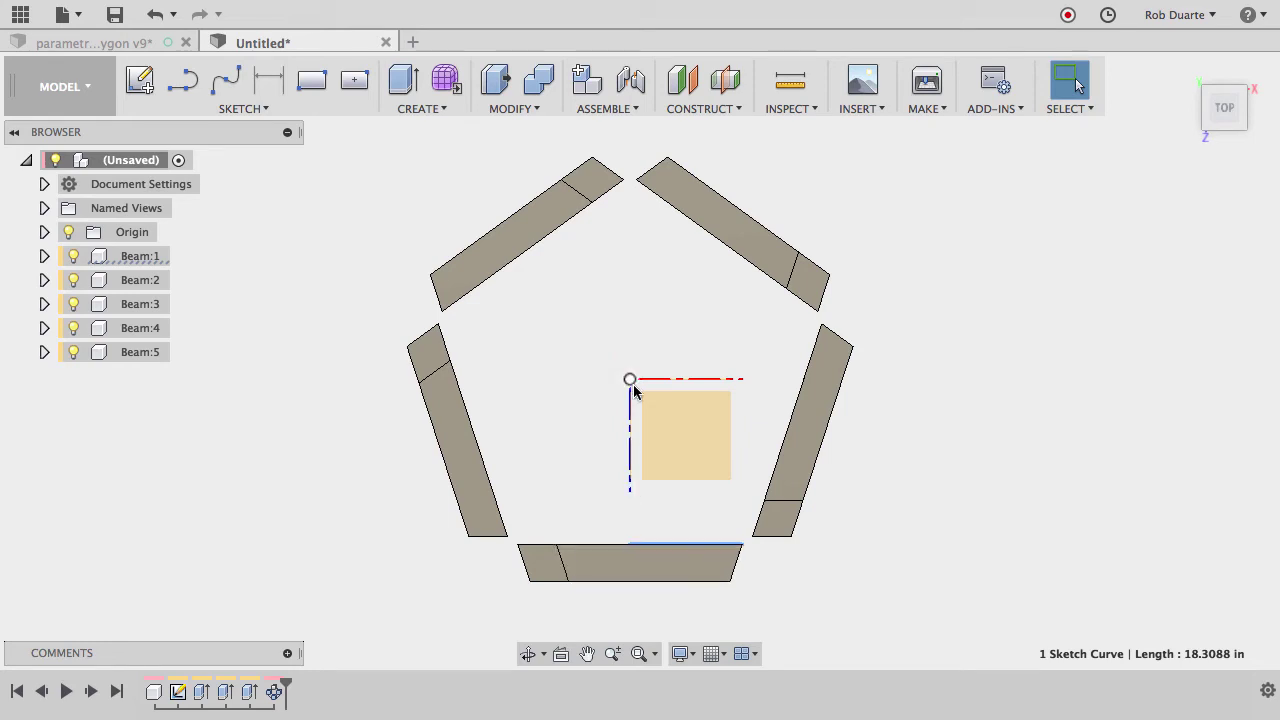
Reopen the beam sketch for editing and read the inradius formula for a given side length on the Incircle of a Polygon web page.
right_click(177, 691)
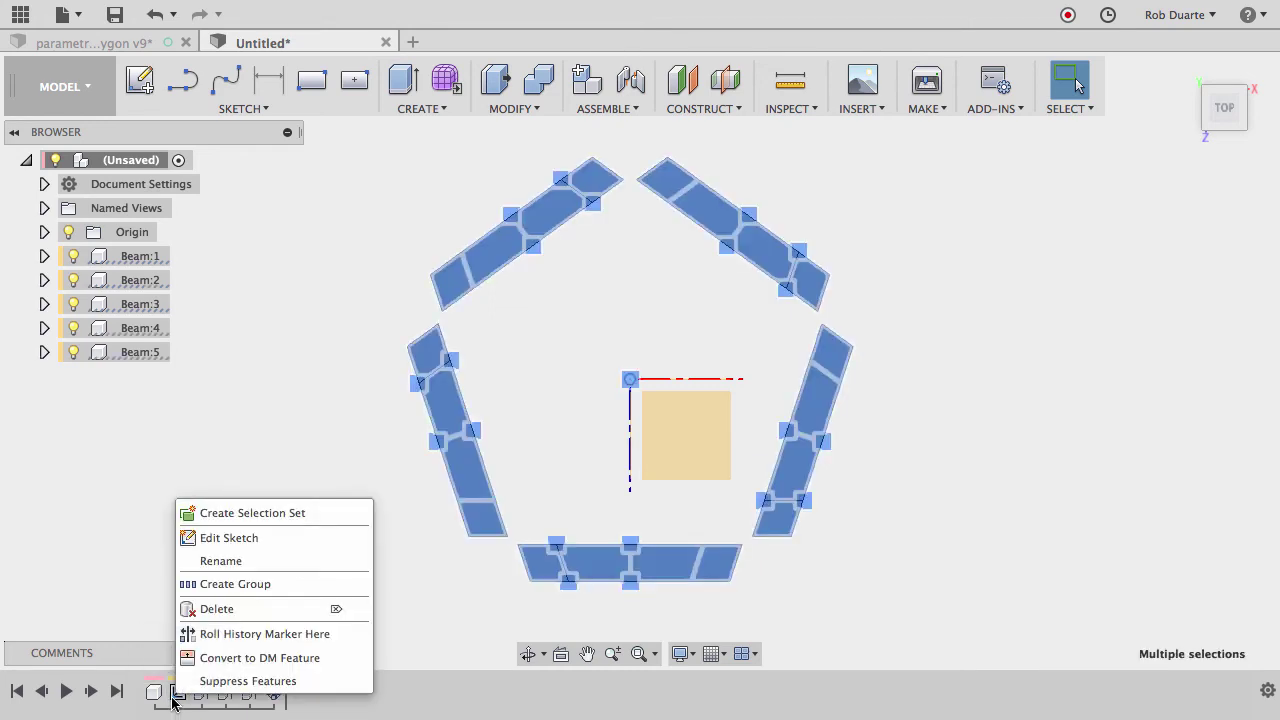
left_click(250, 538)
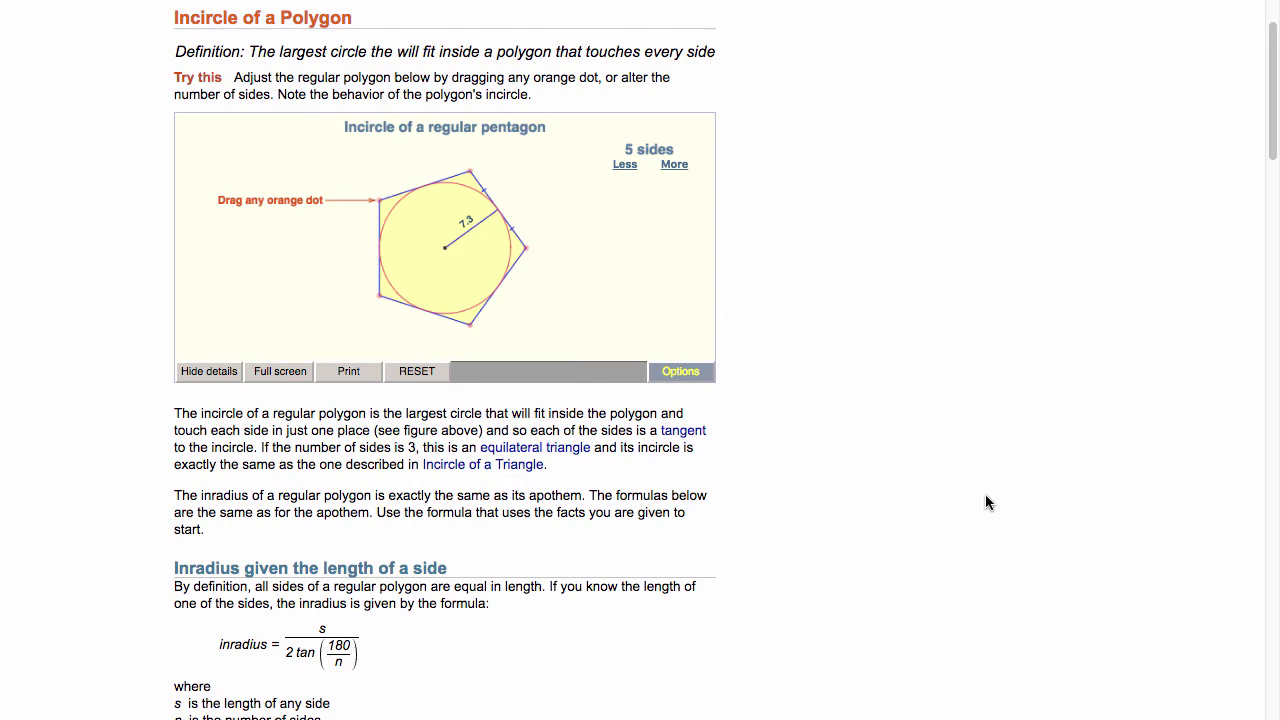
scroll(985, 502, "down", 5)
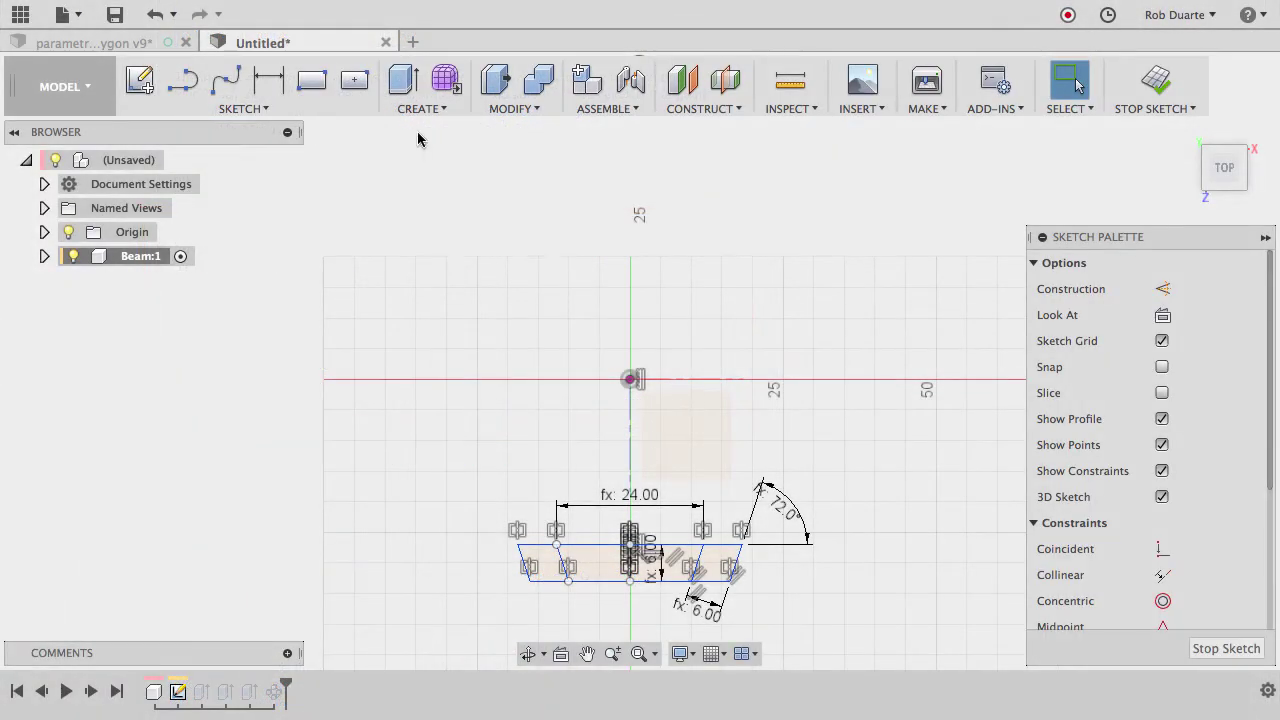
Add a user parameter named inRadius in inches with the expression inLength / (2 * tan(180/sides)).
left_click(500, 110)
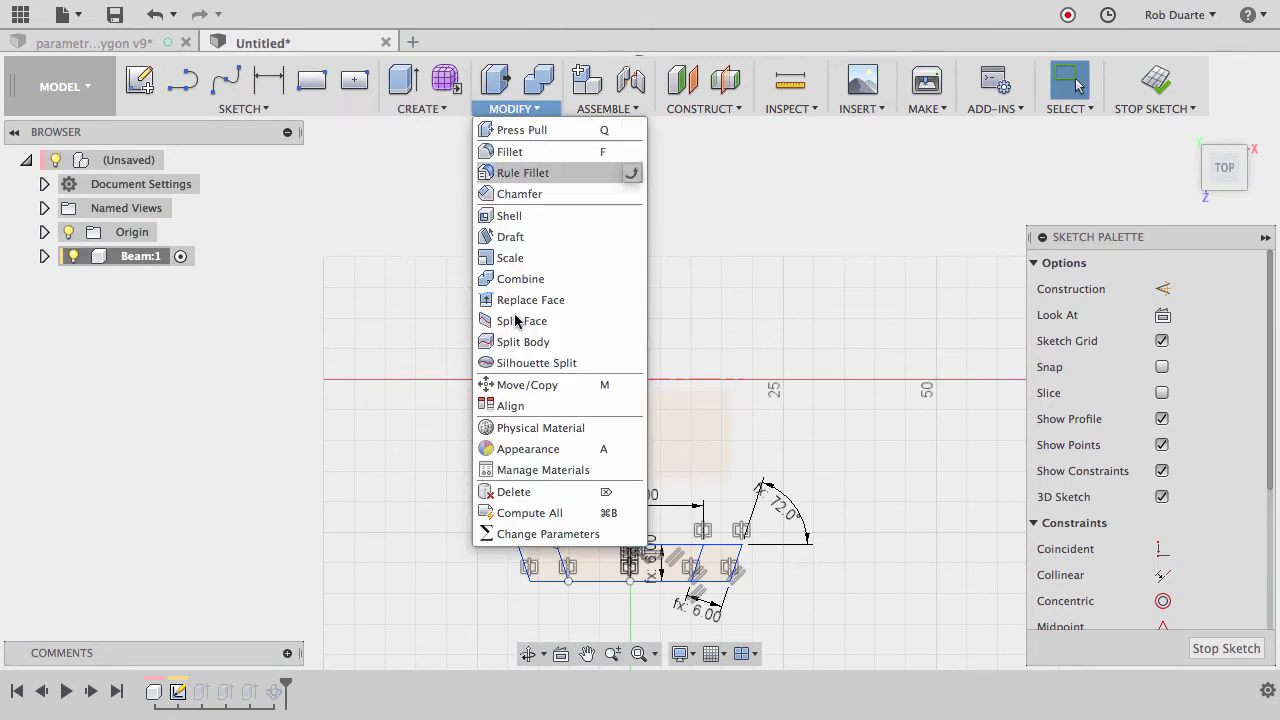
left_click(535, 534)
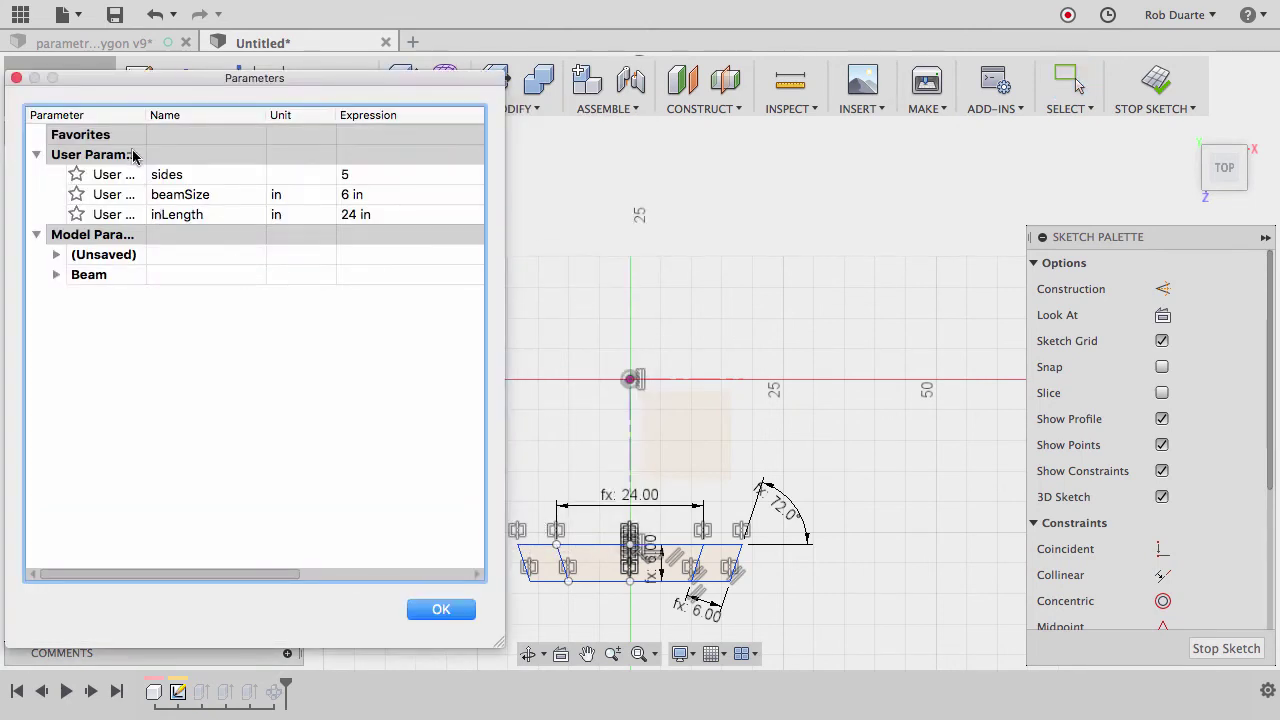
left_click(131, 154)
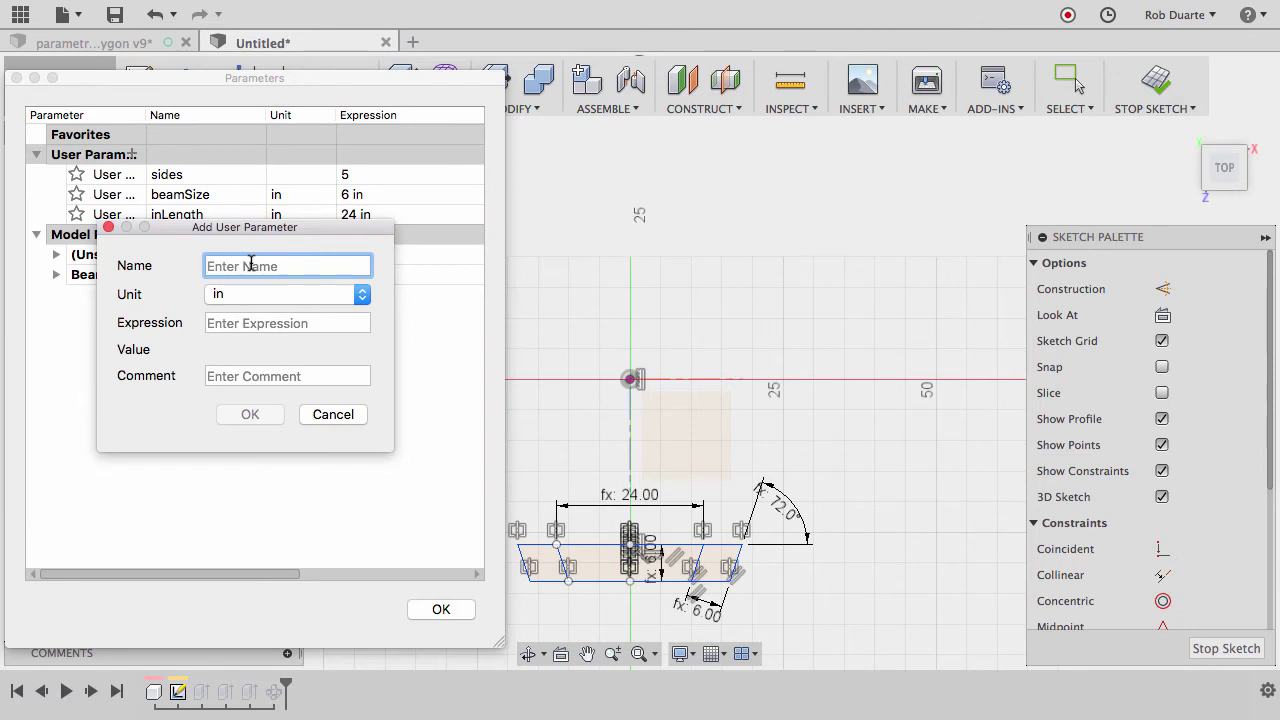
type("inRadius")
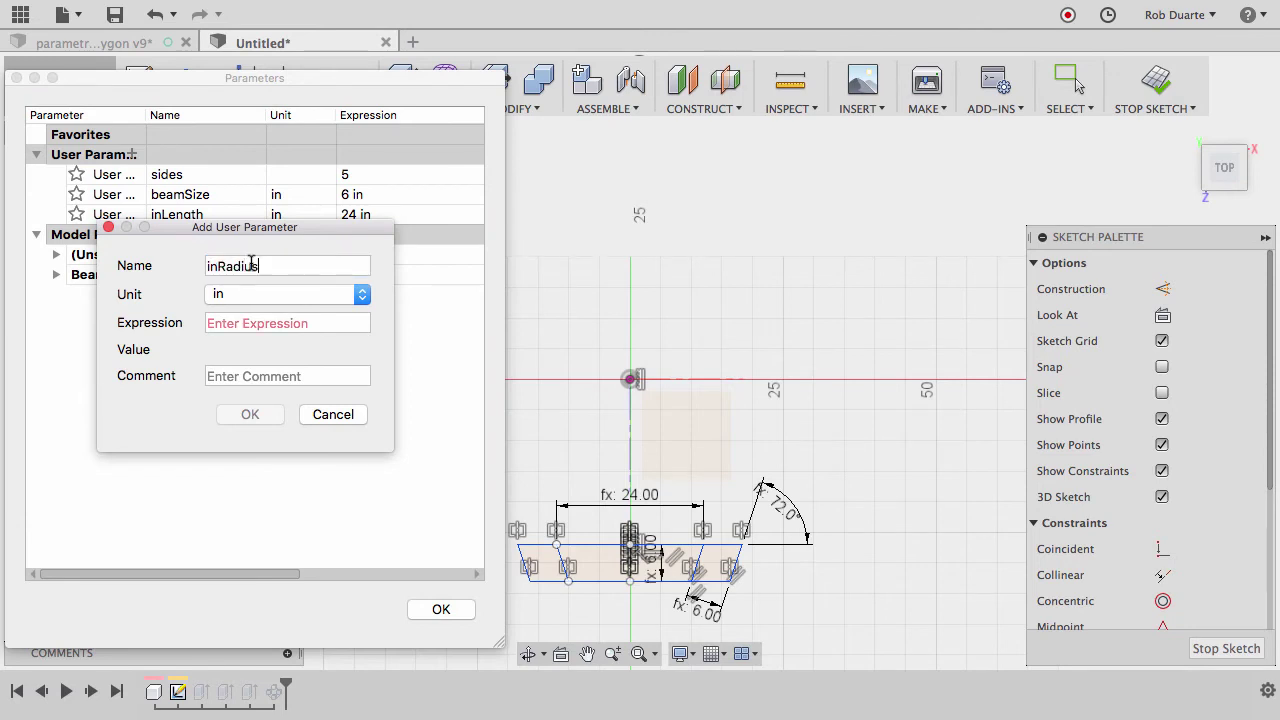
key("Tab")
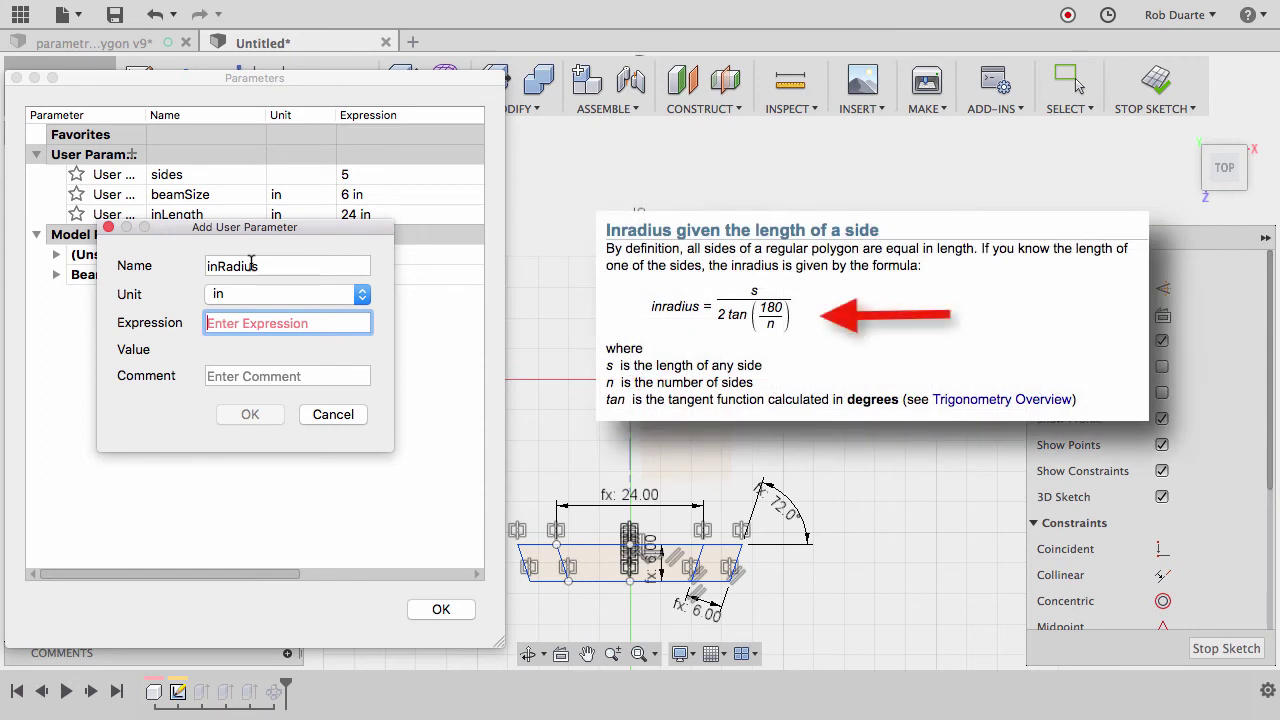
type("inLength")
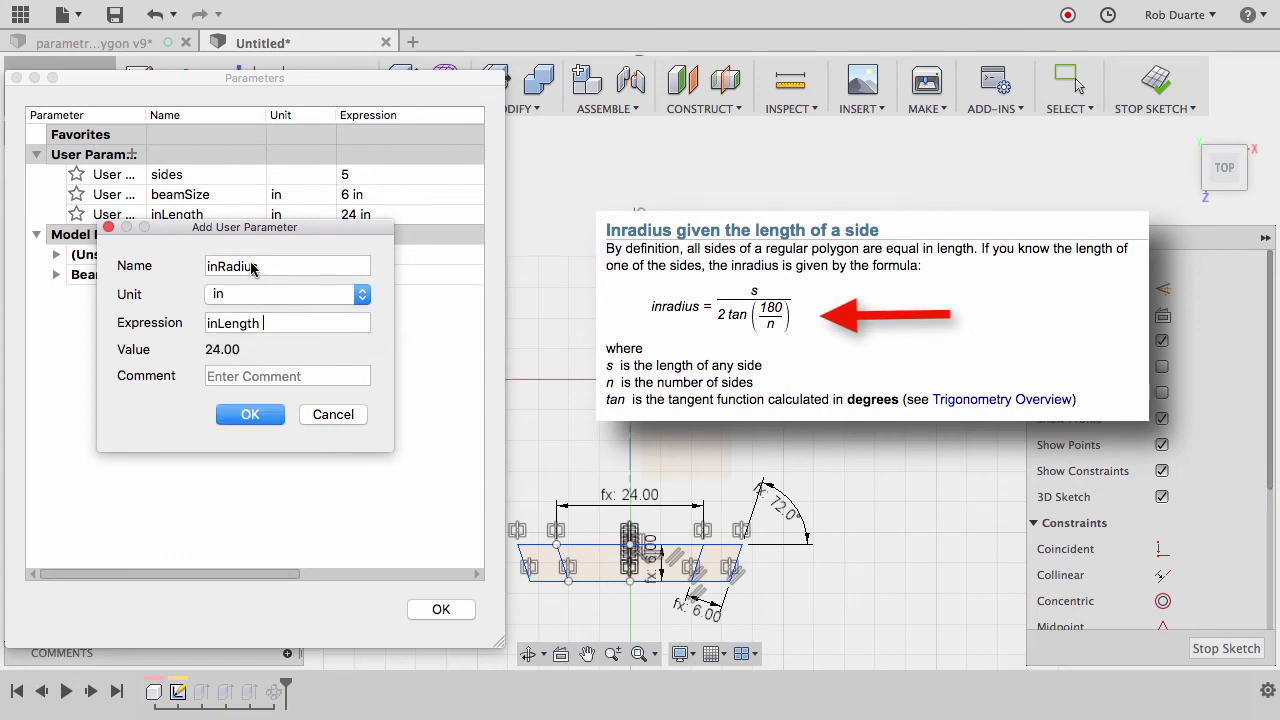
type(" /")
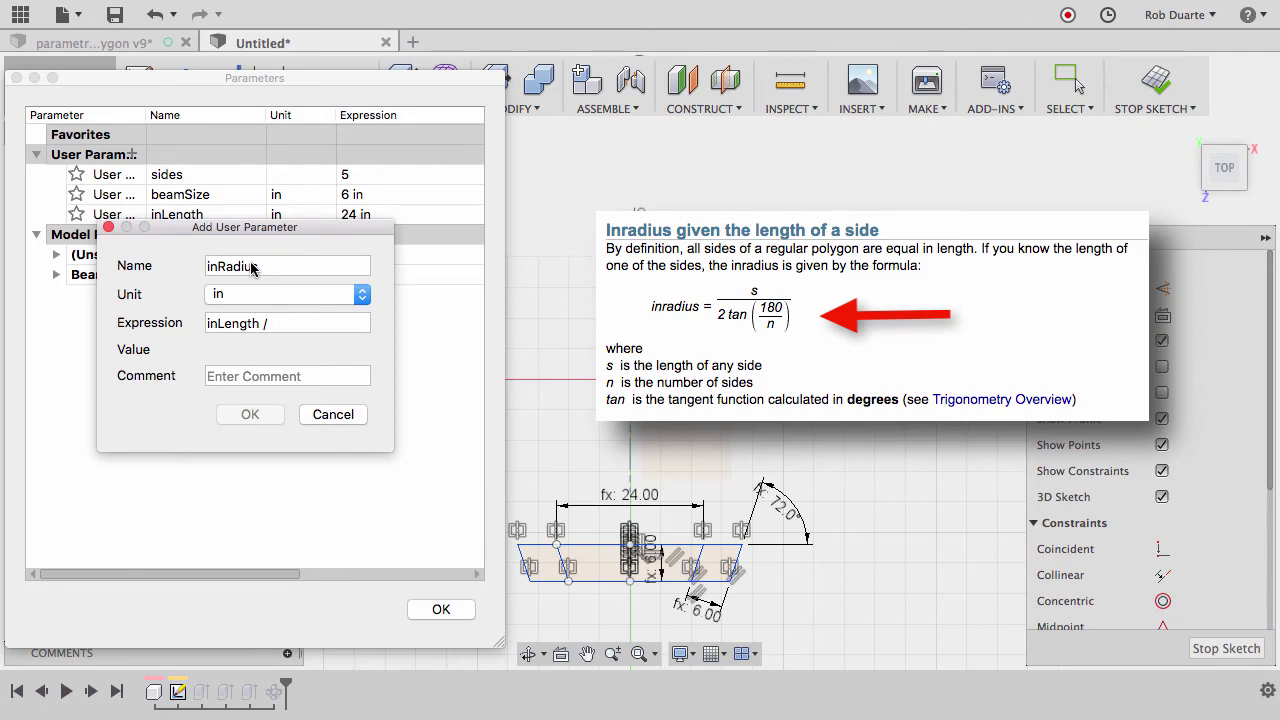
type(" (2 * tan(180/sides))")
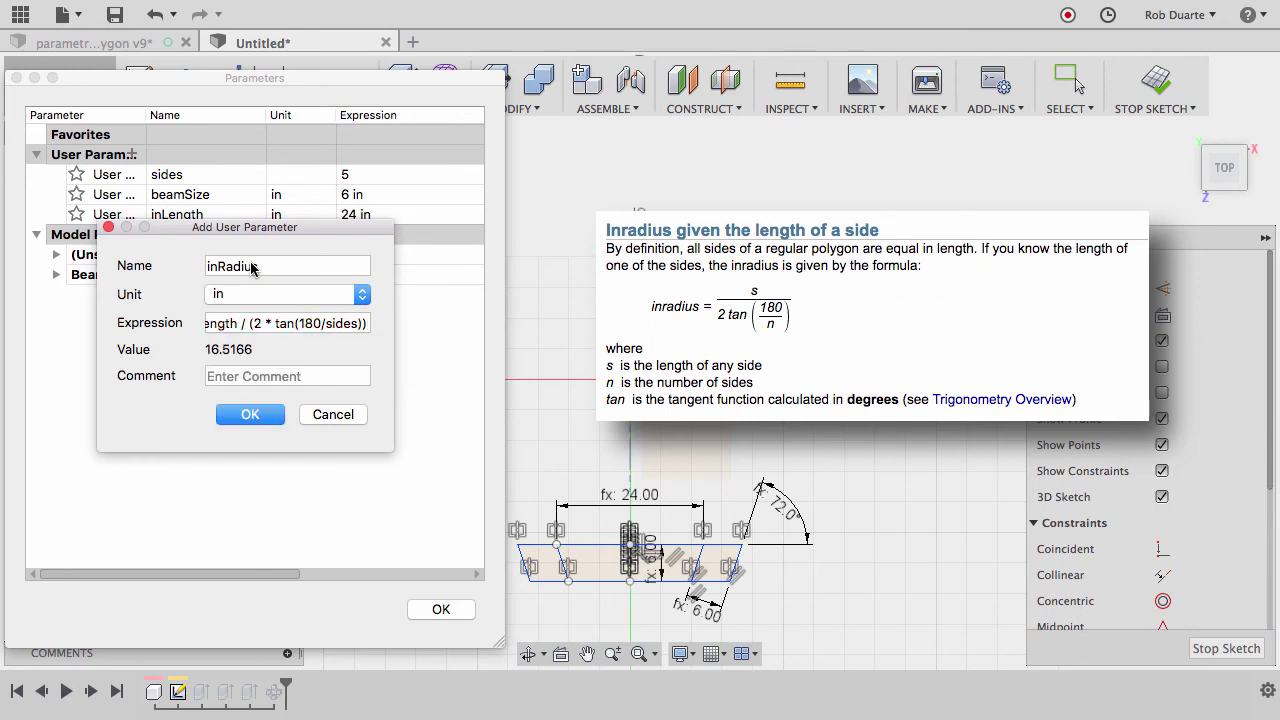
left_click(258, 416)
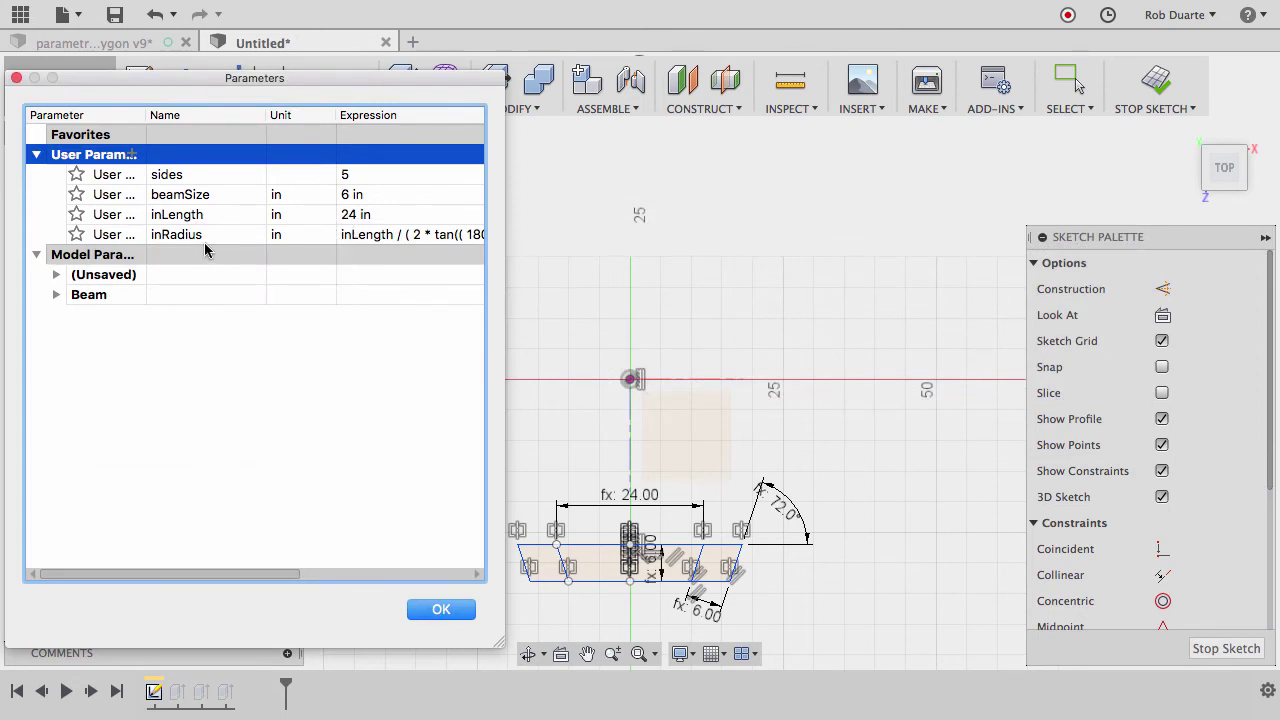
left_click(443, 609)
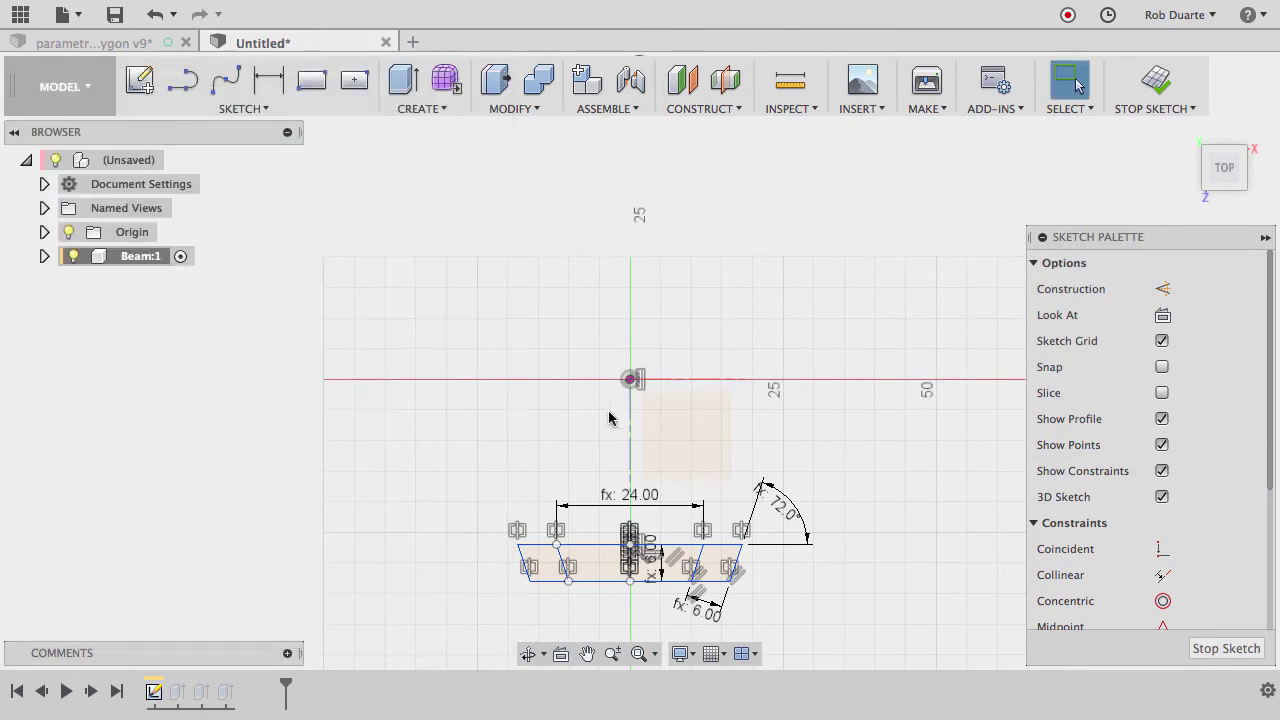
Dimension the distance from the origin to the midpoint of the beam's inner edge as inRadius and finish the sketch.
left_click(629, 380)
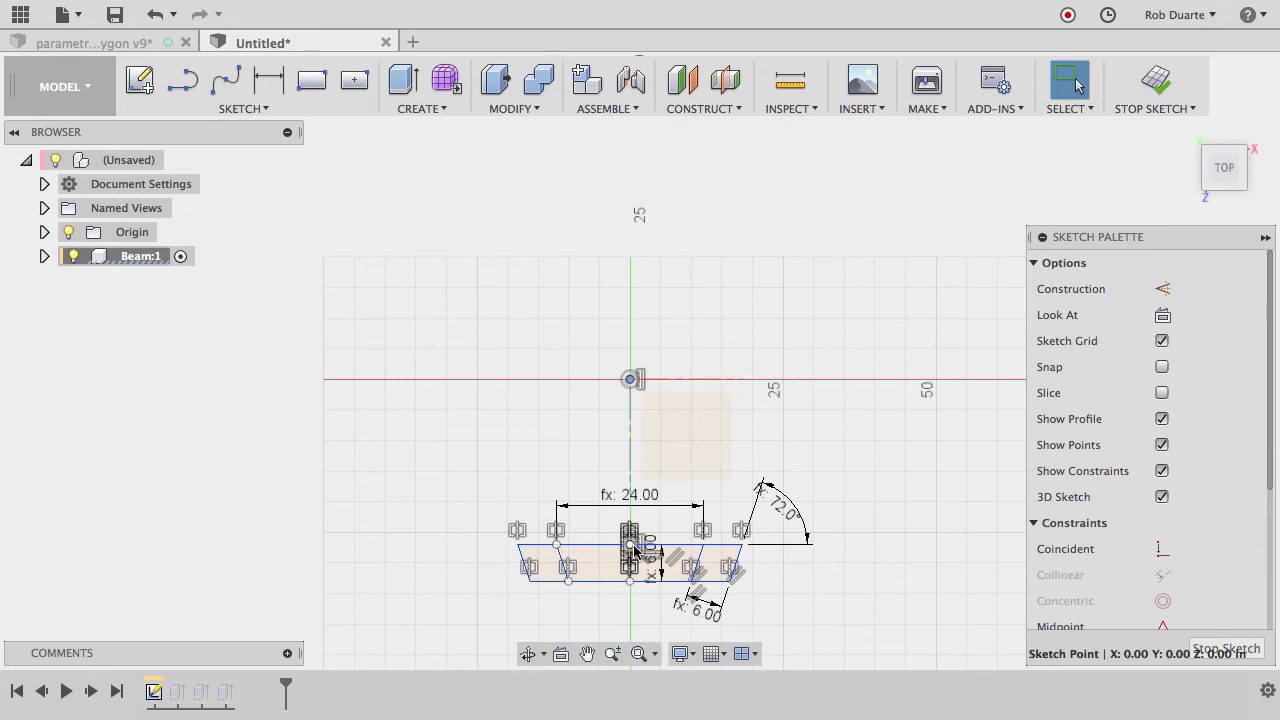
left_click(629, 545, "shift")
key("d")
left_click(485, 472)
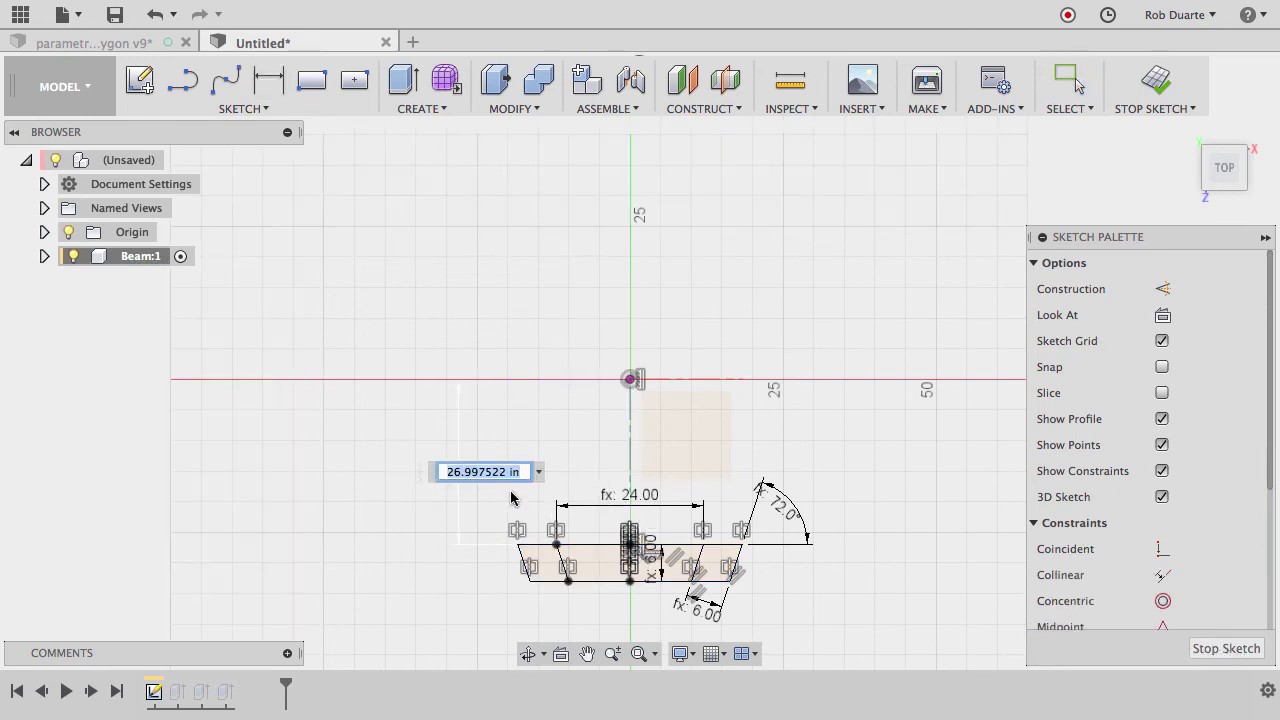
type("in")
left_click(522, 526)
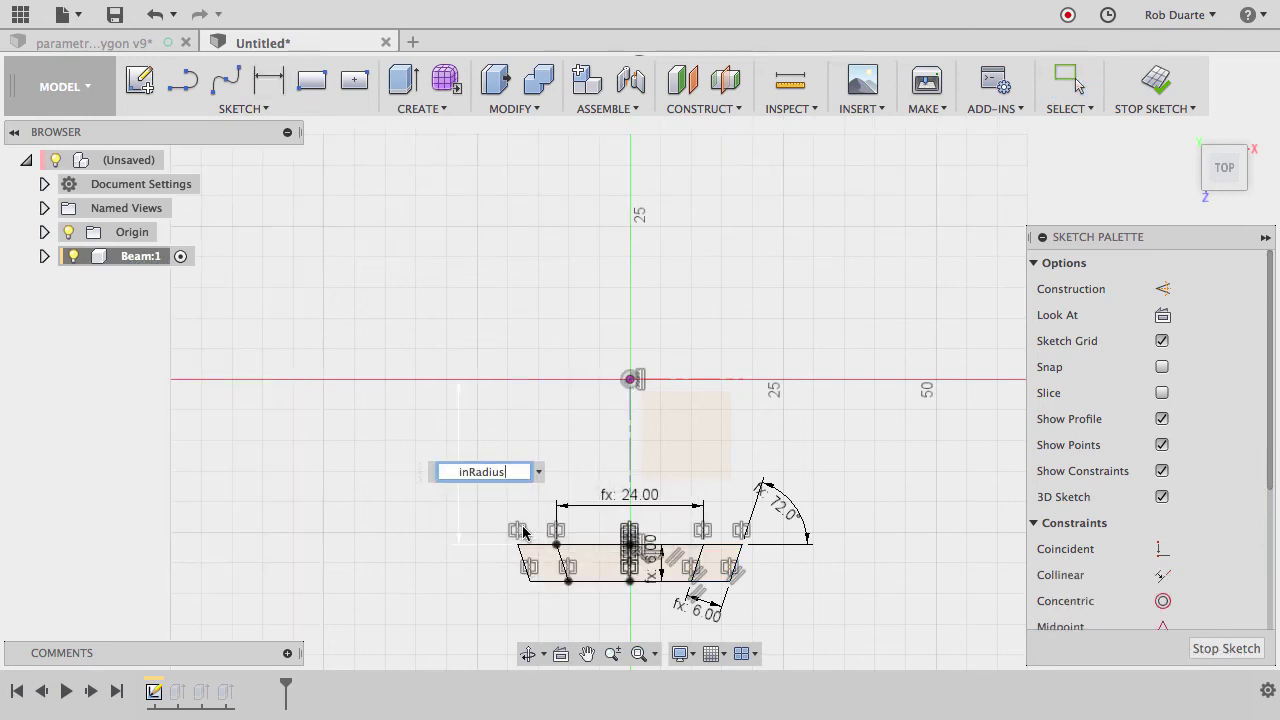
key("Return")
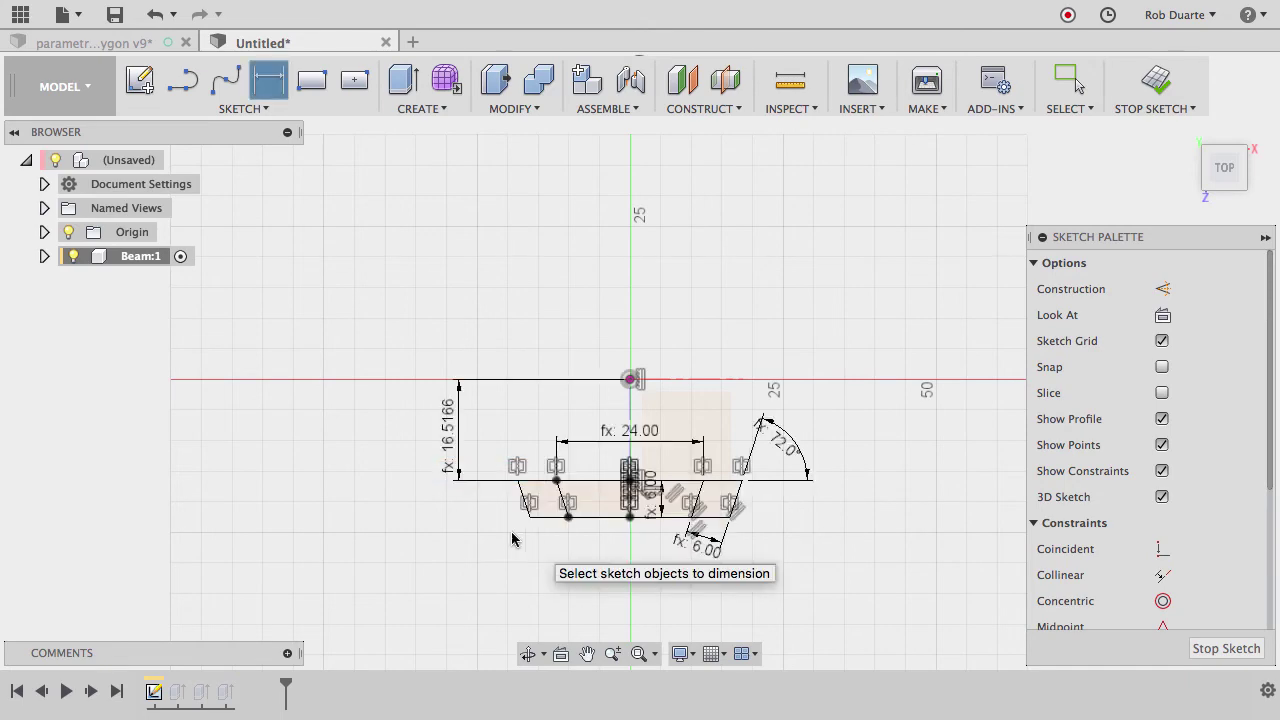
left_click(1156, 82)
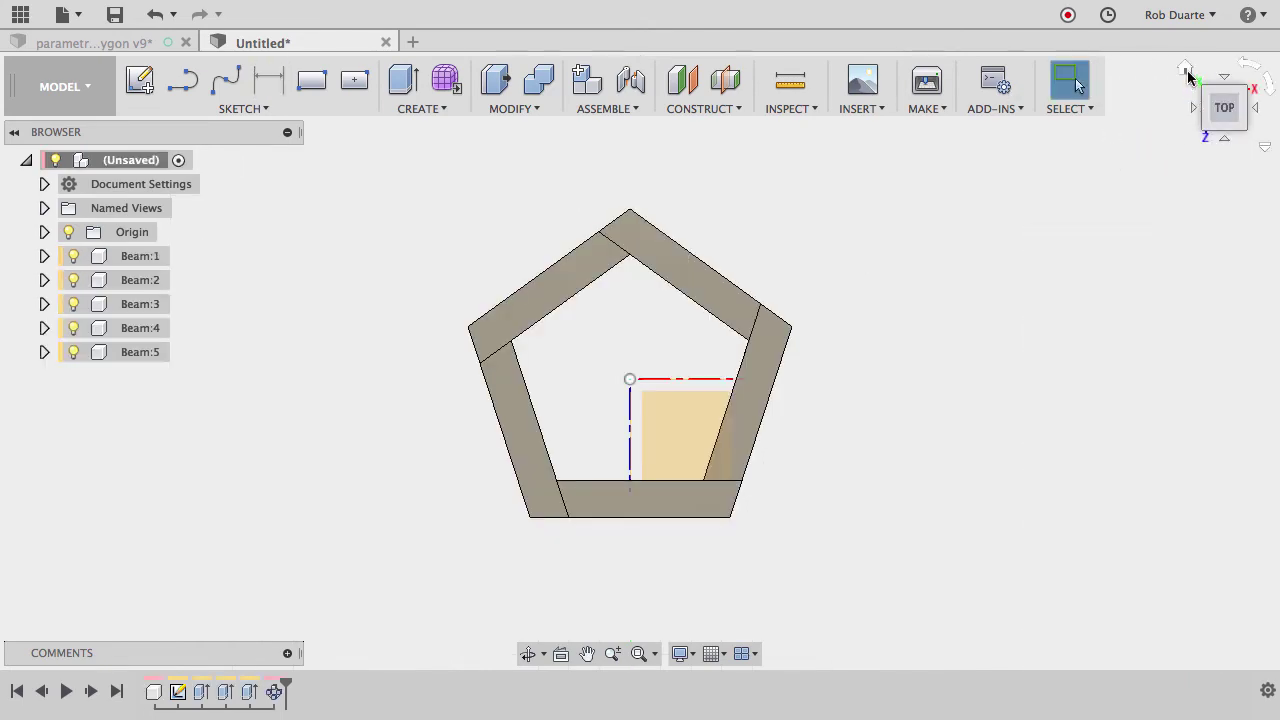
Open the design parameters with the whole frame in view and set the sides parameter to 6.
left_click(1186, 74)
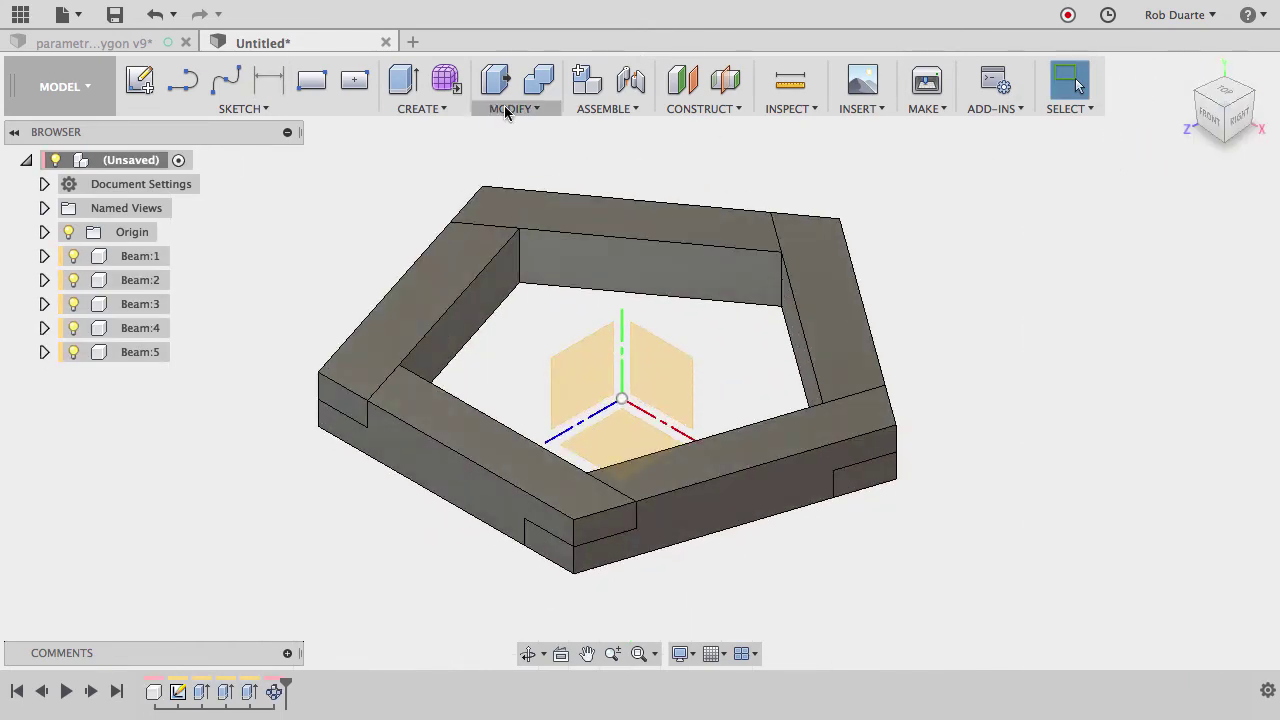
left_click(507, 108)
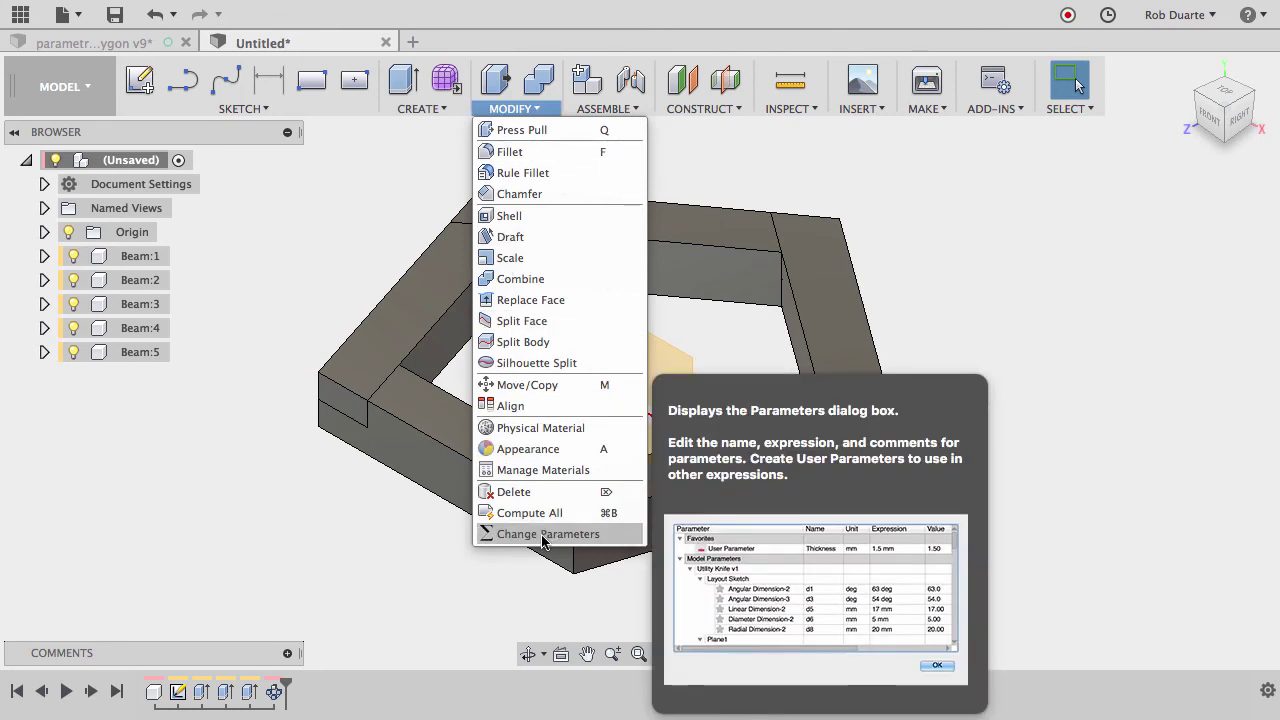
left_click(540, 534)
left_click(354, 174)
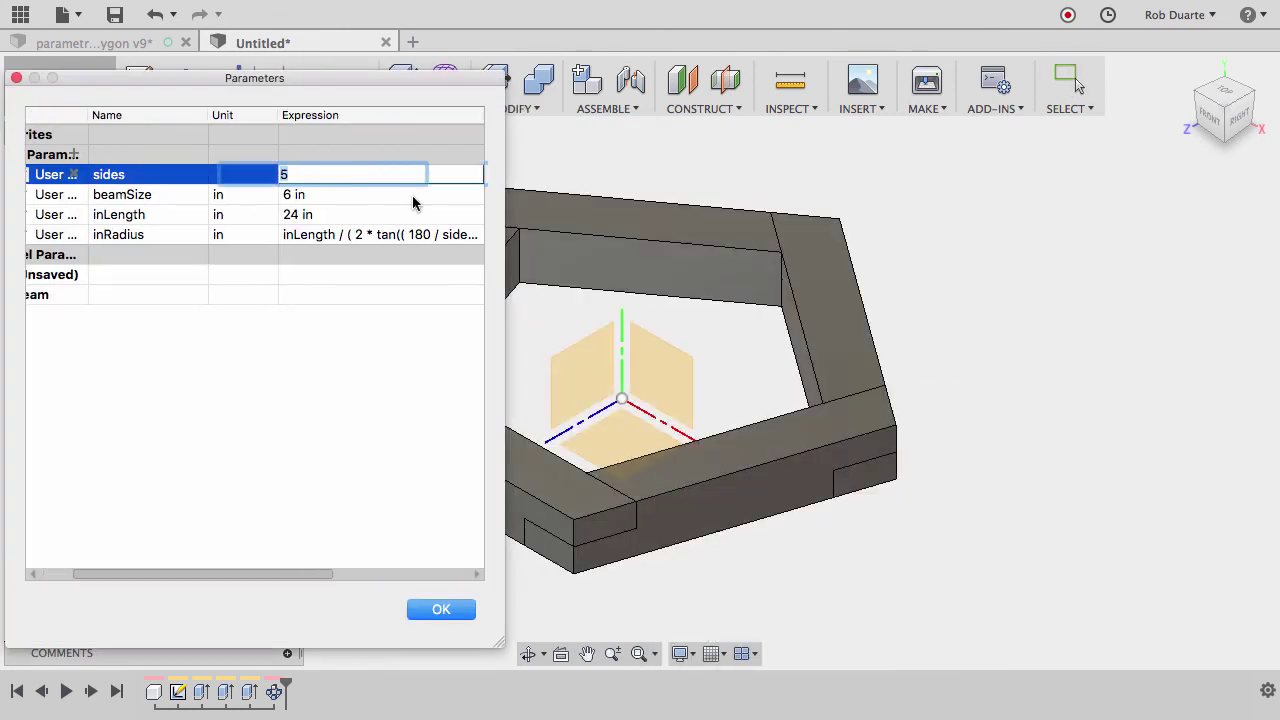
left_click(588, 654)
left_click_drag(520, 300, 666, 266)
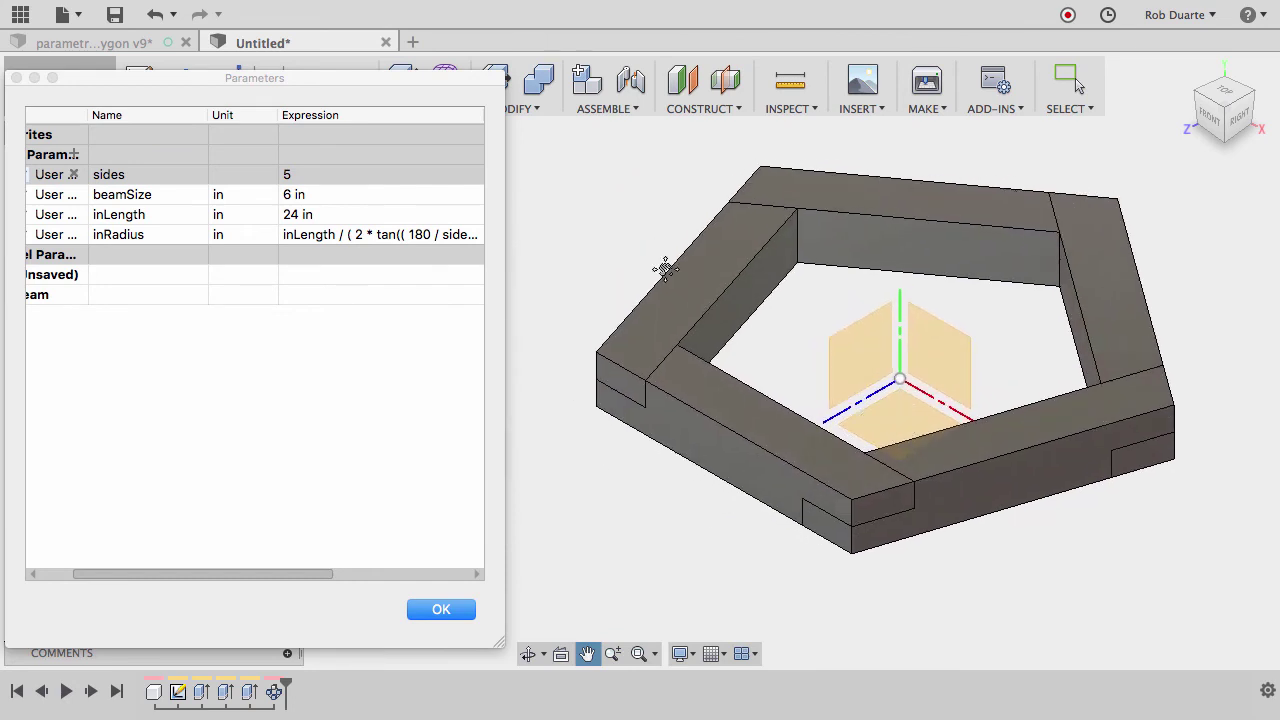
left_click(298, 164)
key("Return")
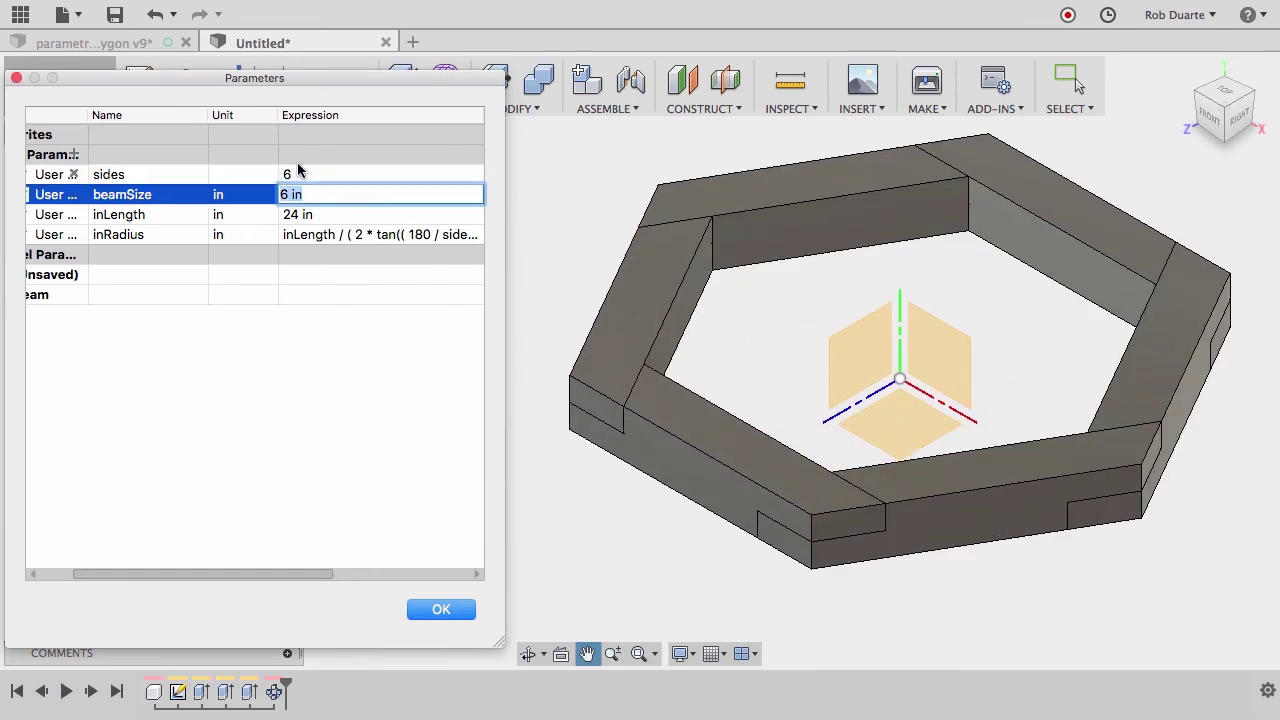
Test the frame with the sides parameter set to 2 and to 3.
left_click(302, 174)
type("2")
key("Return")
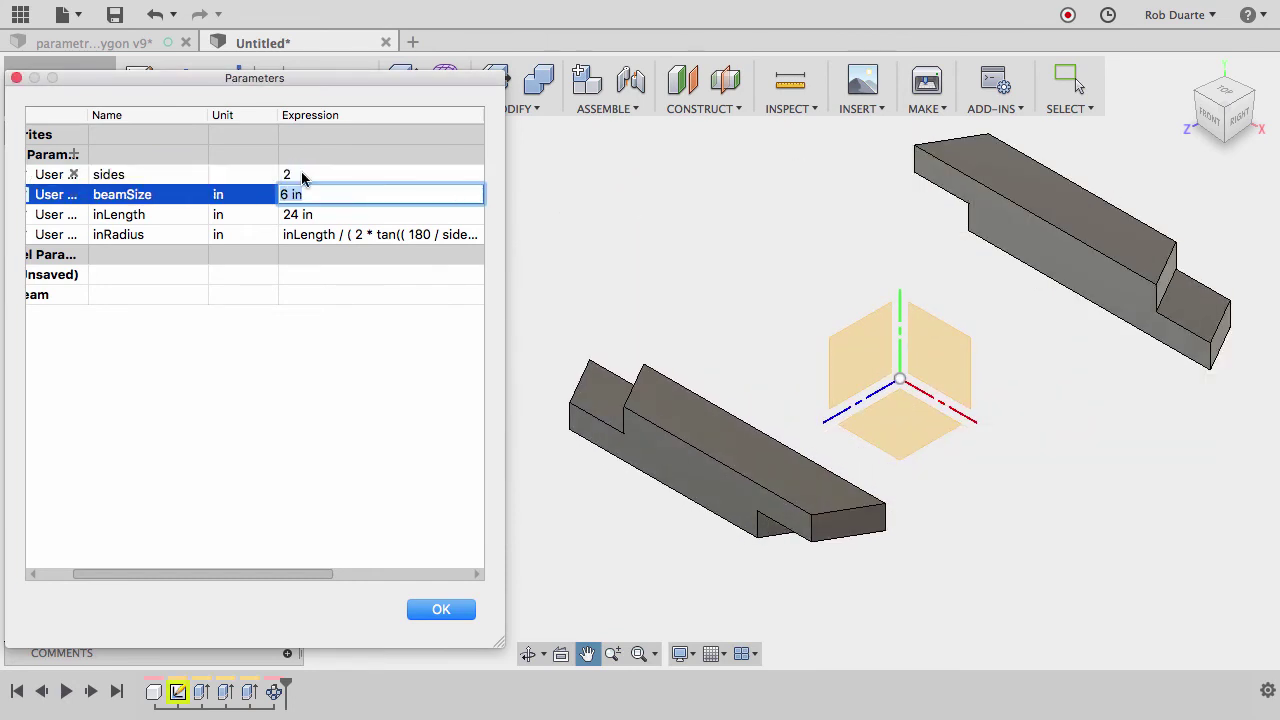
left_click(306, 174)
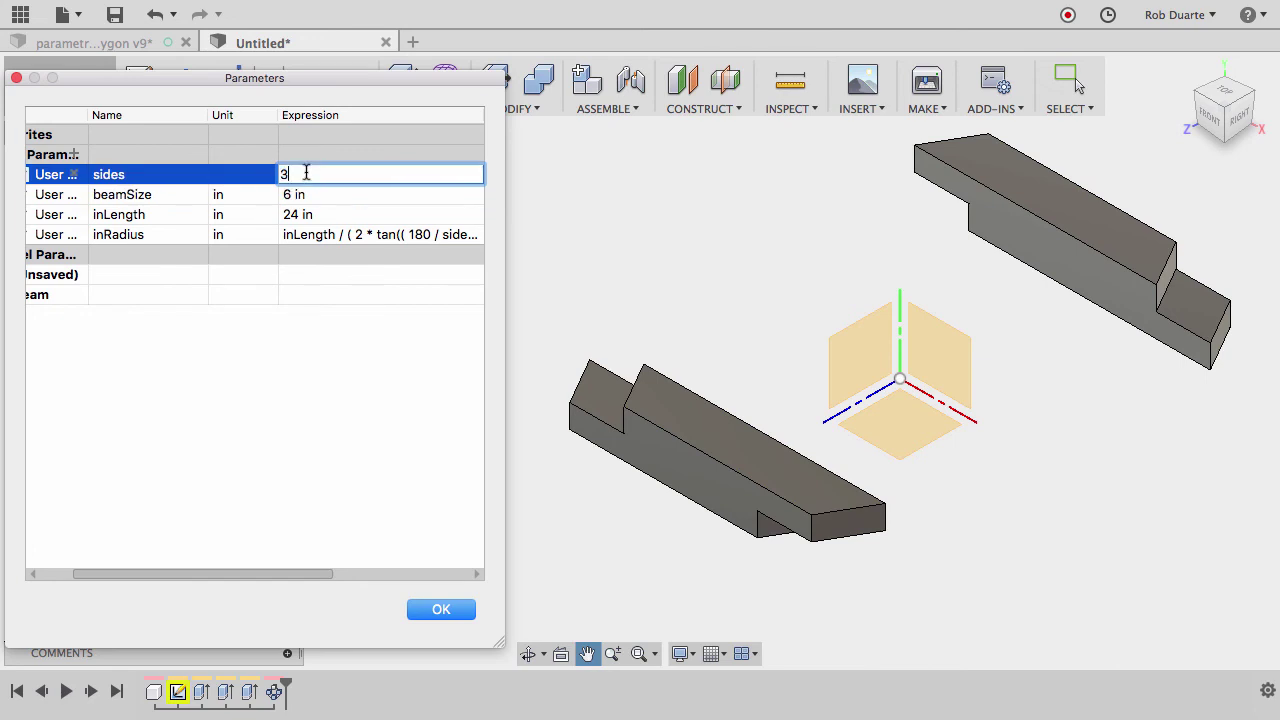
key("Return")
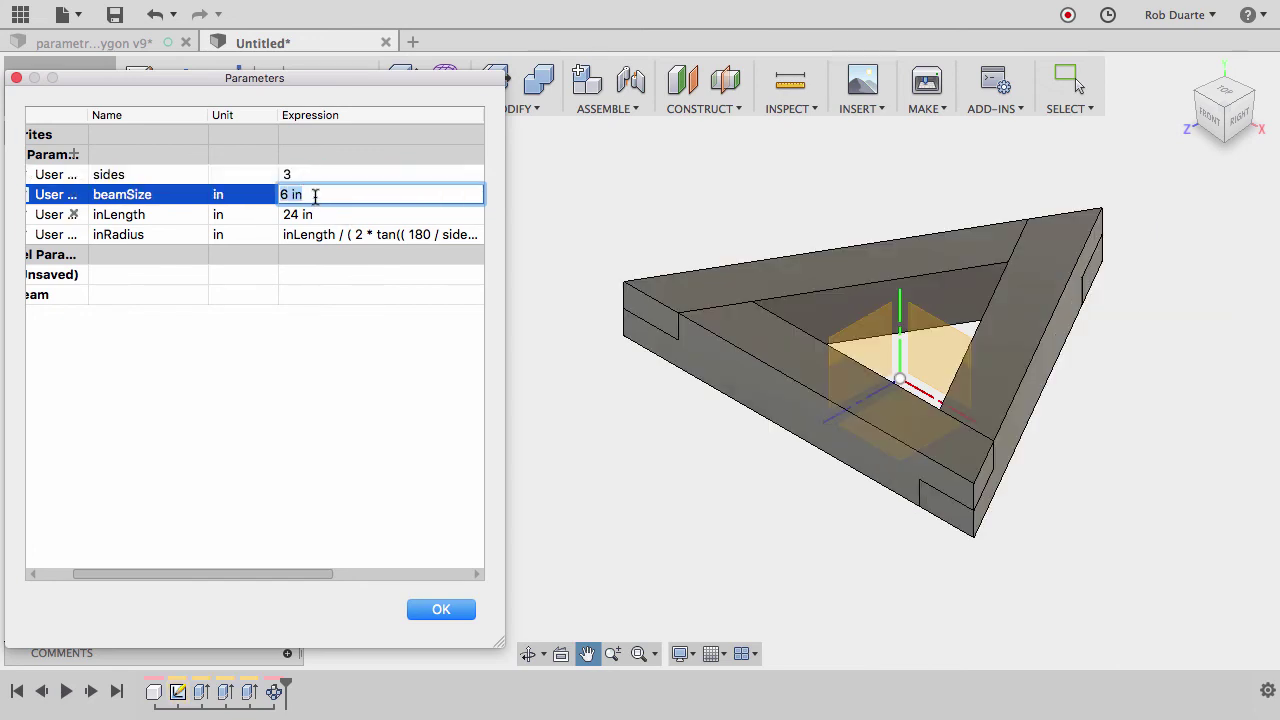
Set the sides parameter to 7 and the inLength parameter to 30 in.
left_click(312, 175)
type("7")
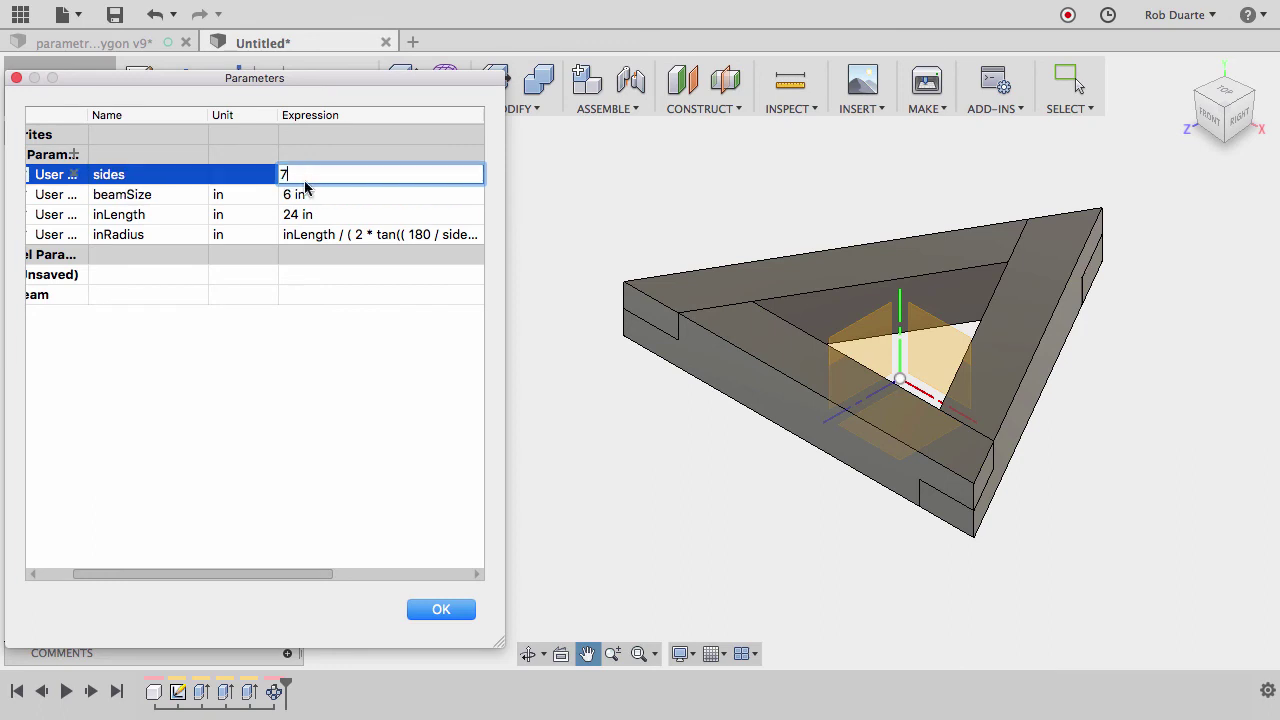
left_click(315, 198)
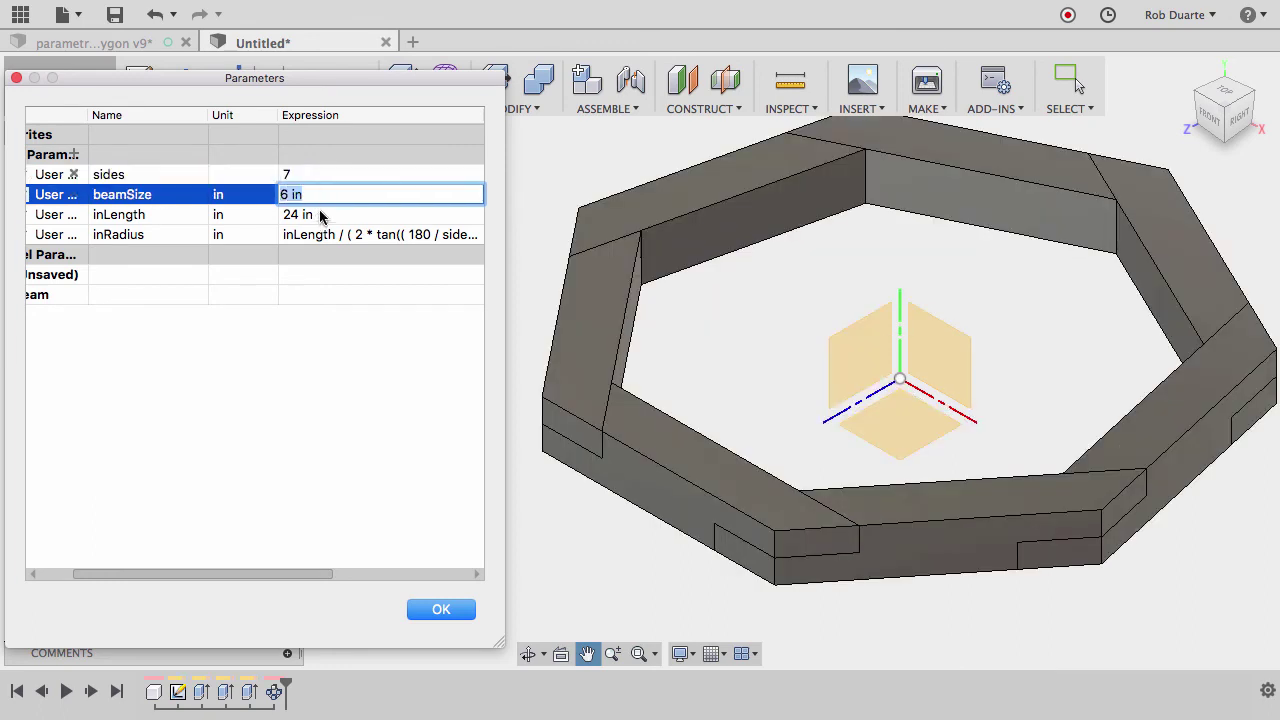
left_click(320, 214)
type("4")
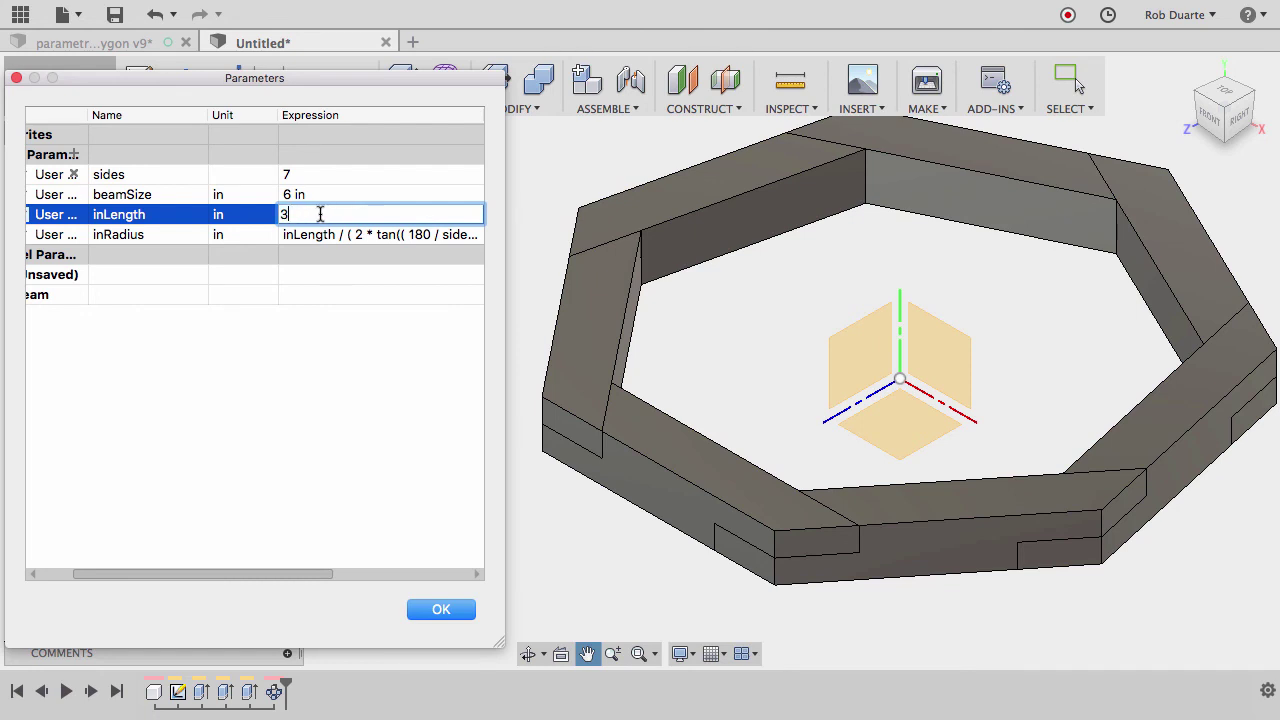
key("Tab")
left_click(608, 472)
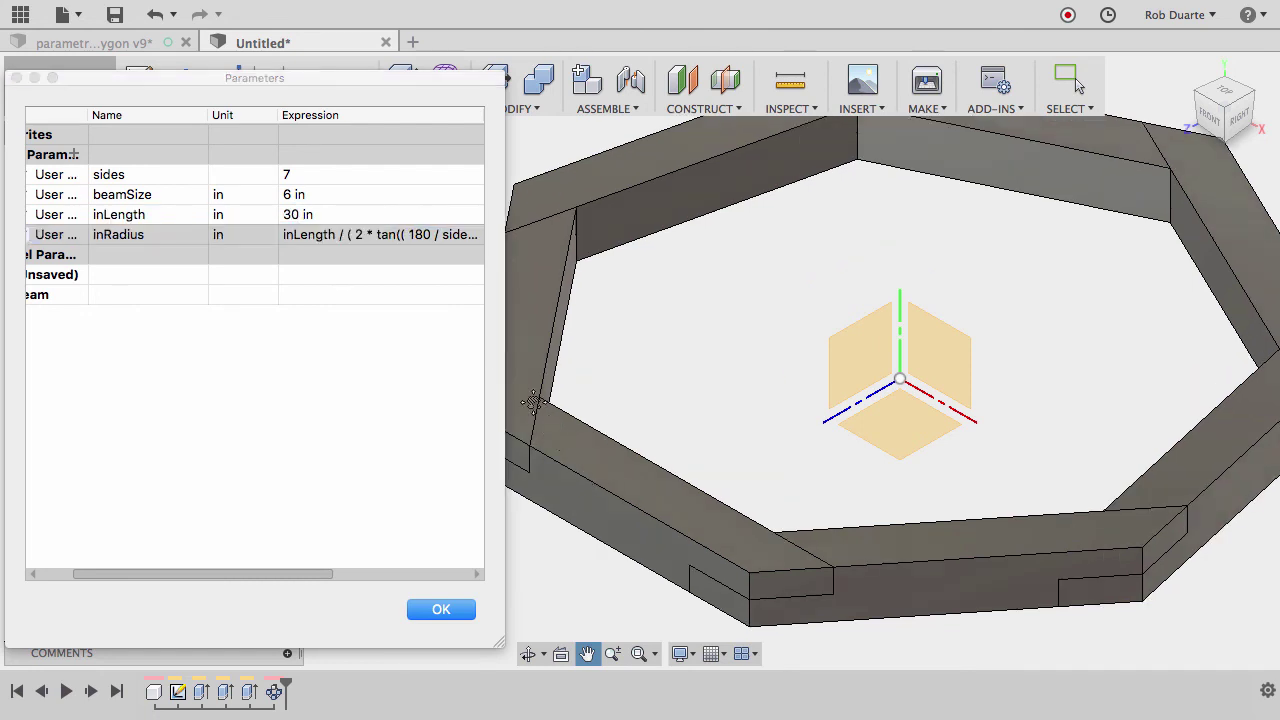
Try a beamSize of 12 in and check the whole seven-sided frame.
left_click(297, 195)
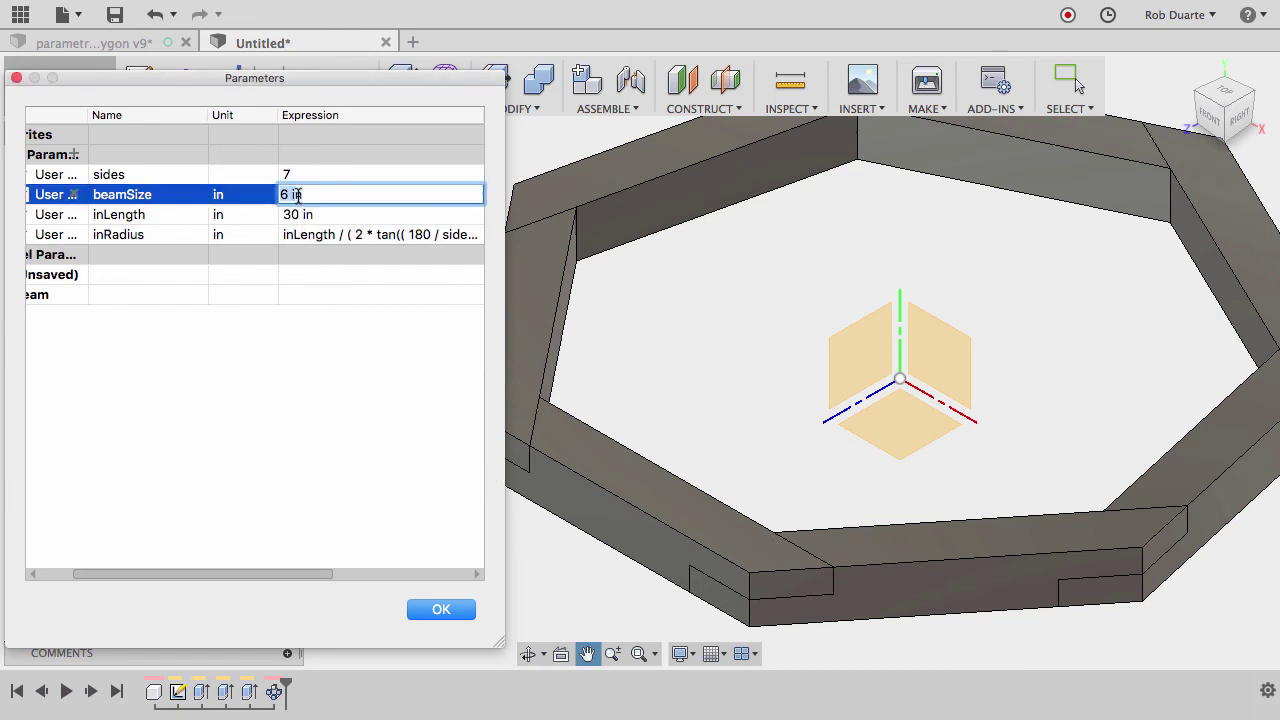
type("12 ini")
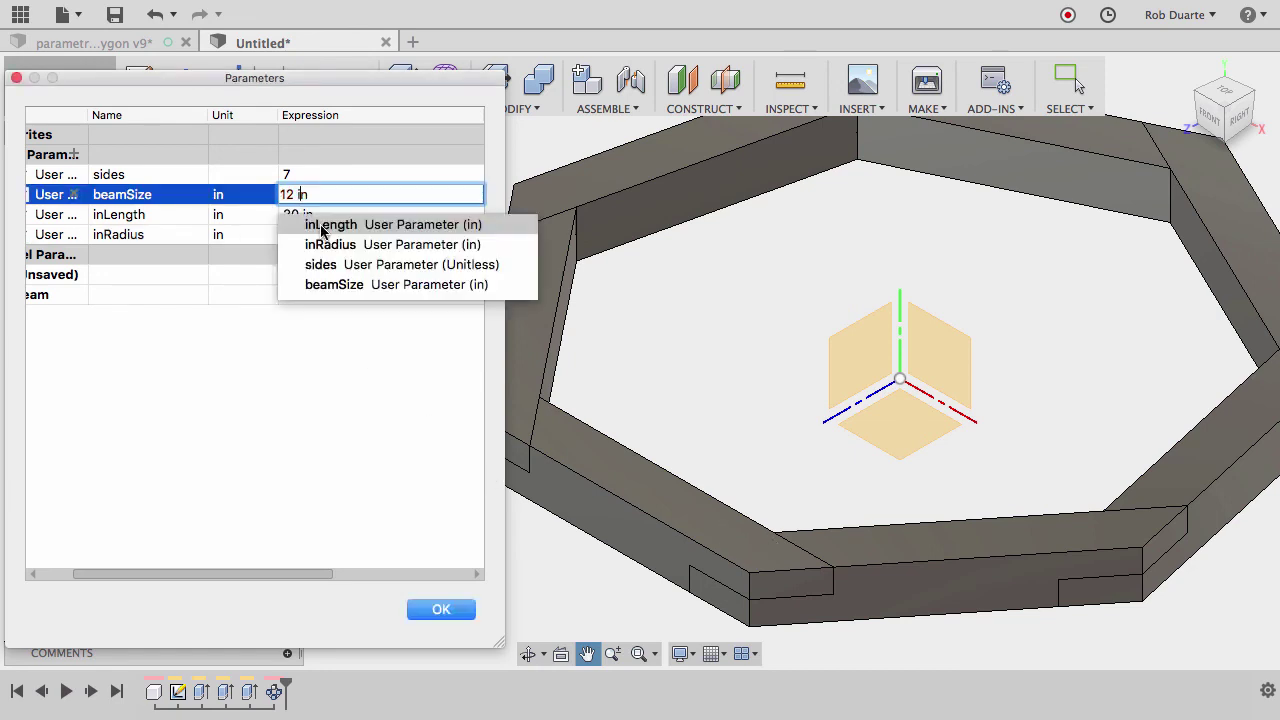
key("Return")
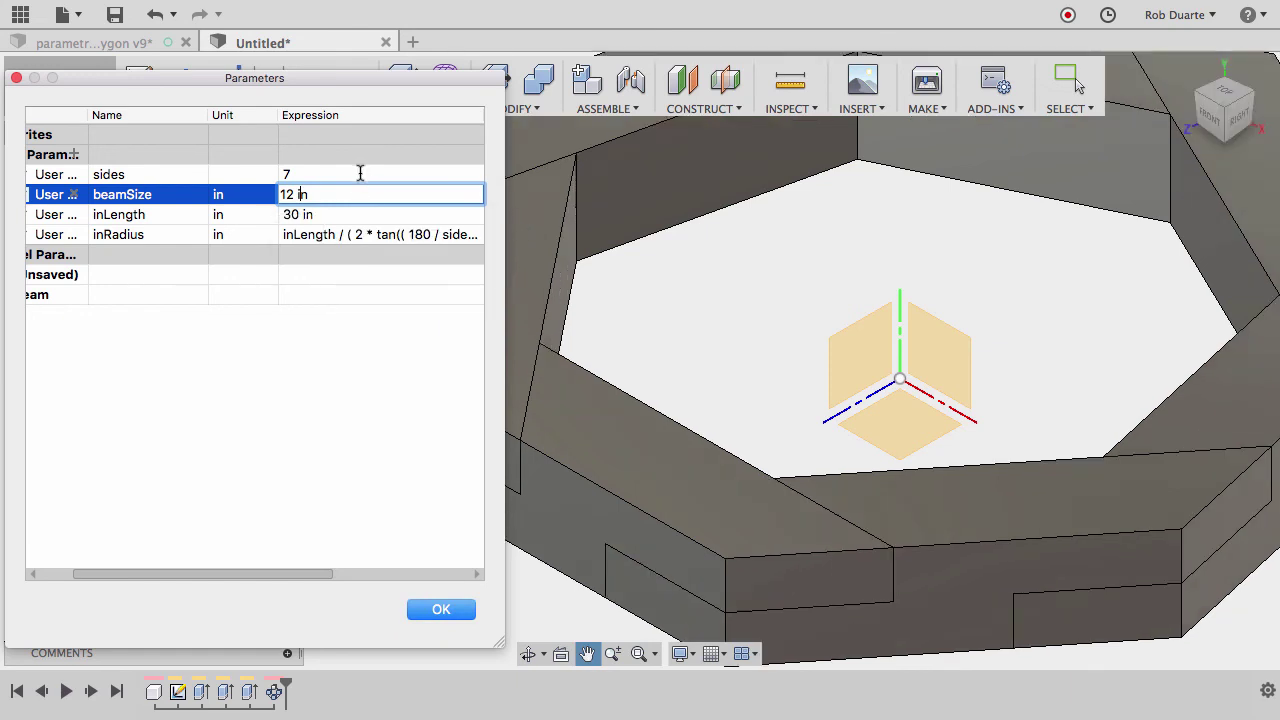
left_click(363, 174)
middle_click_drag(694, 371, 699, 373, "shift")
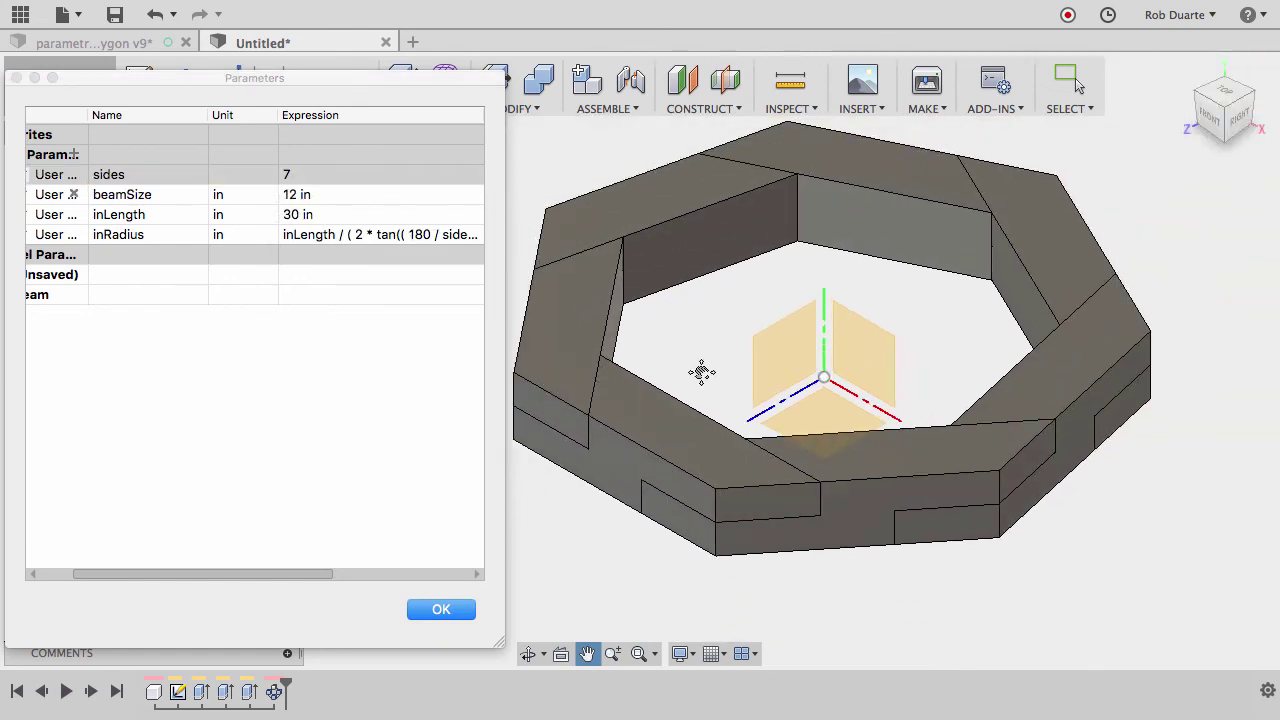
scroll(701, 372, "down", 3)
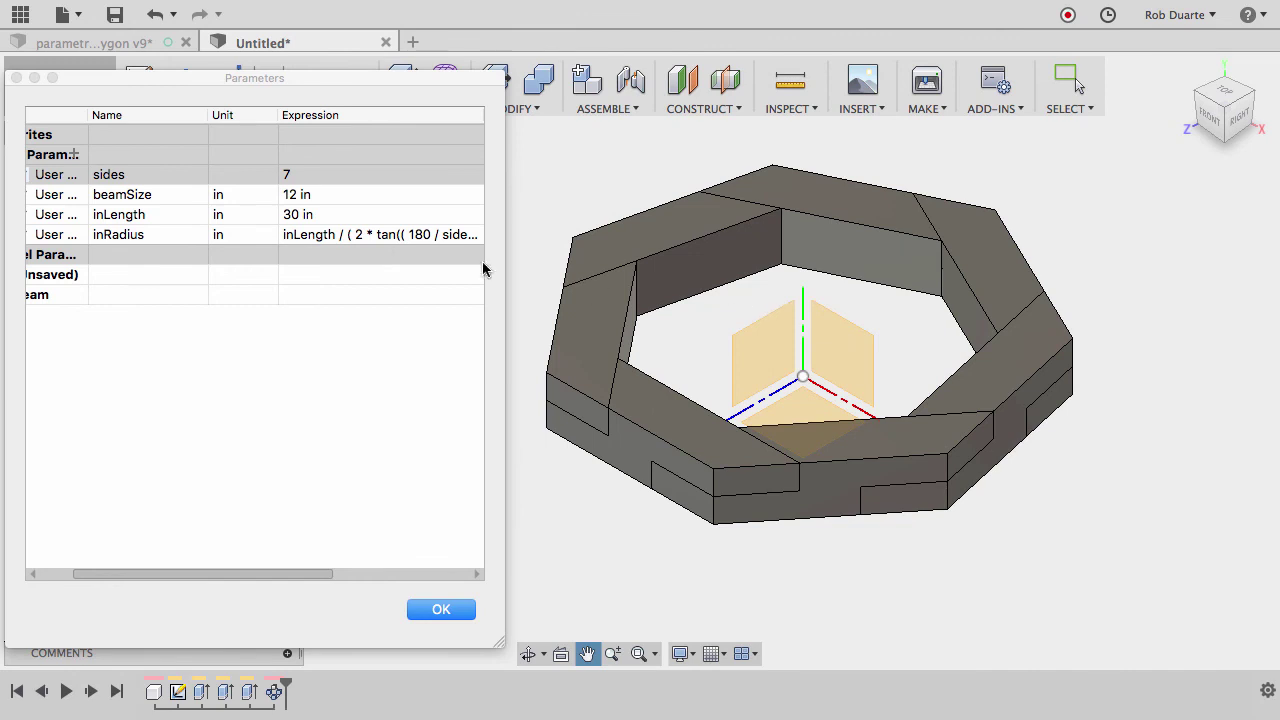
Set the beamSize parameter to 6 in and accept the parameter changes.
left_click(288, 194)
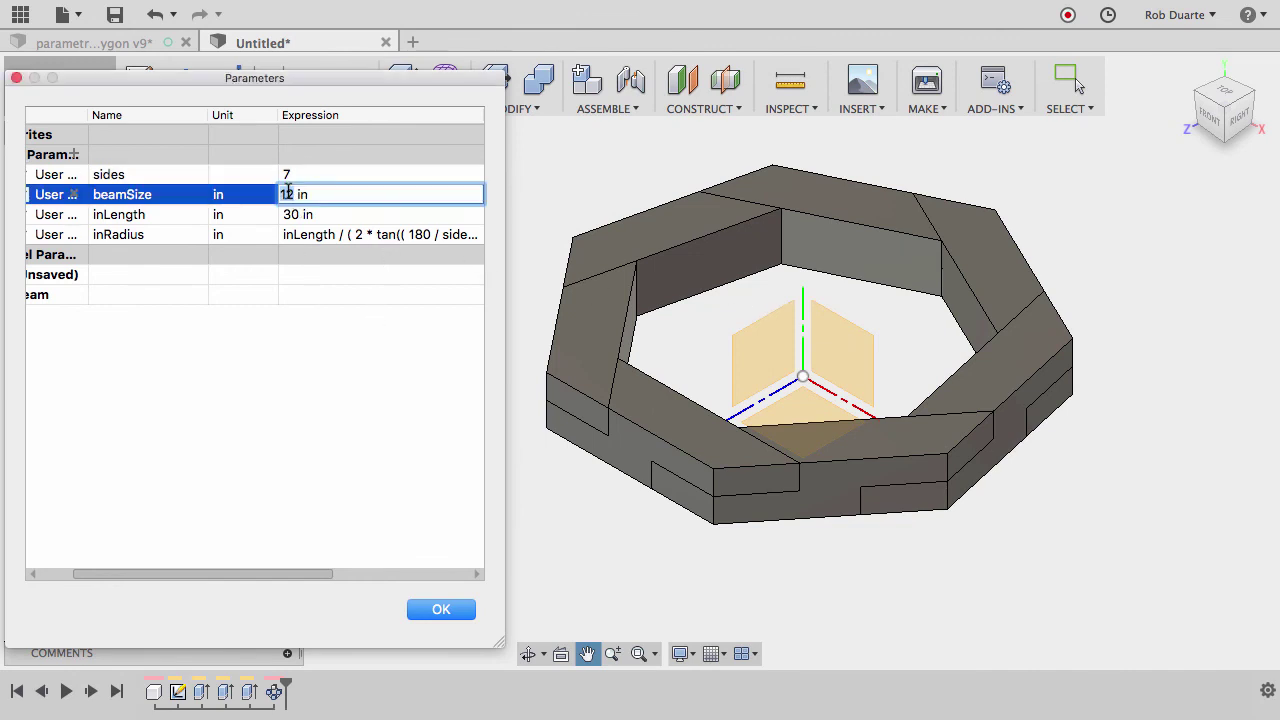
double_click(288, 194)
type("6")
left_click(290, 214)
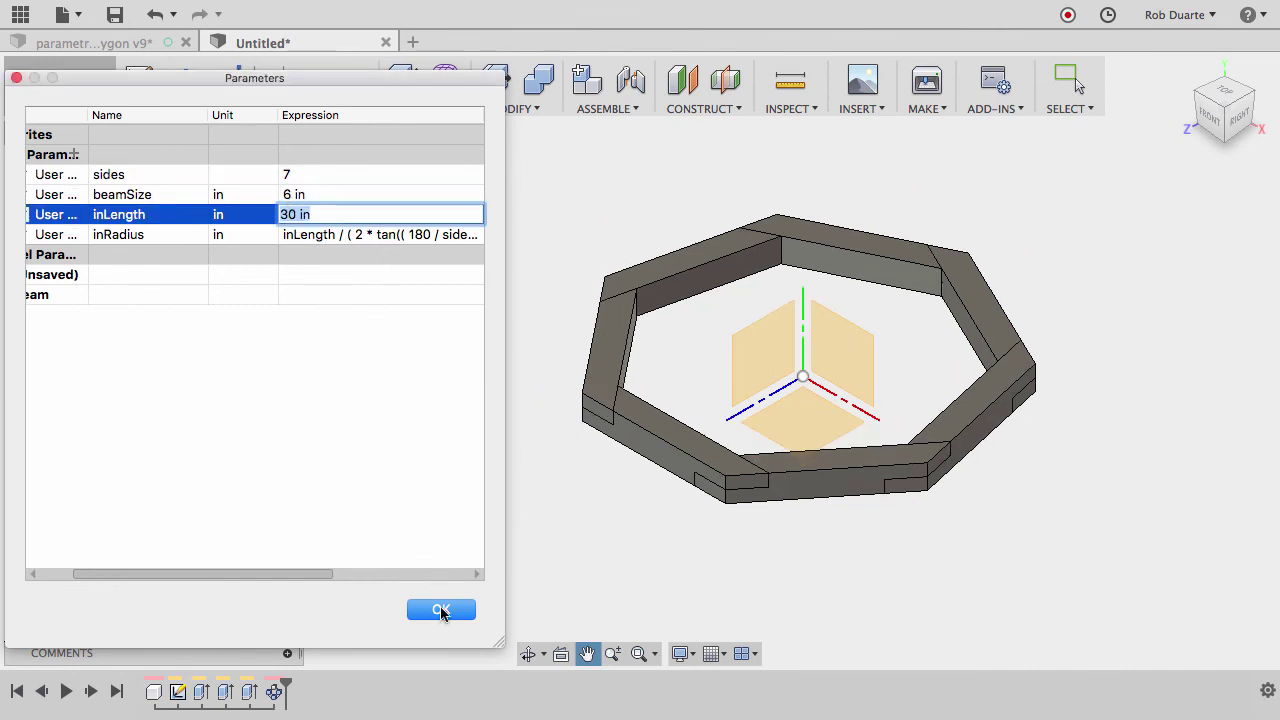
left_click(441, 610)
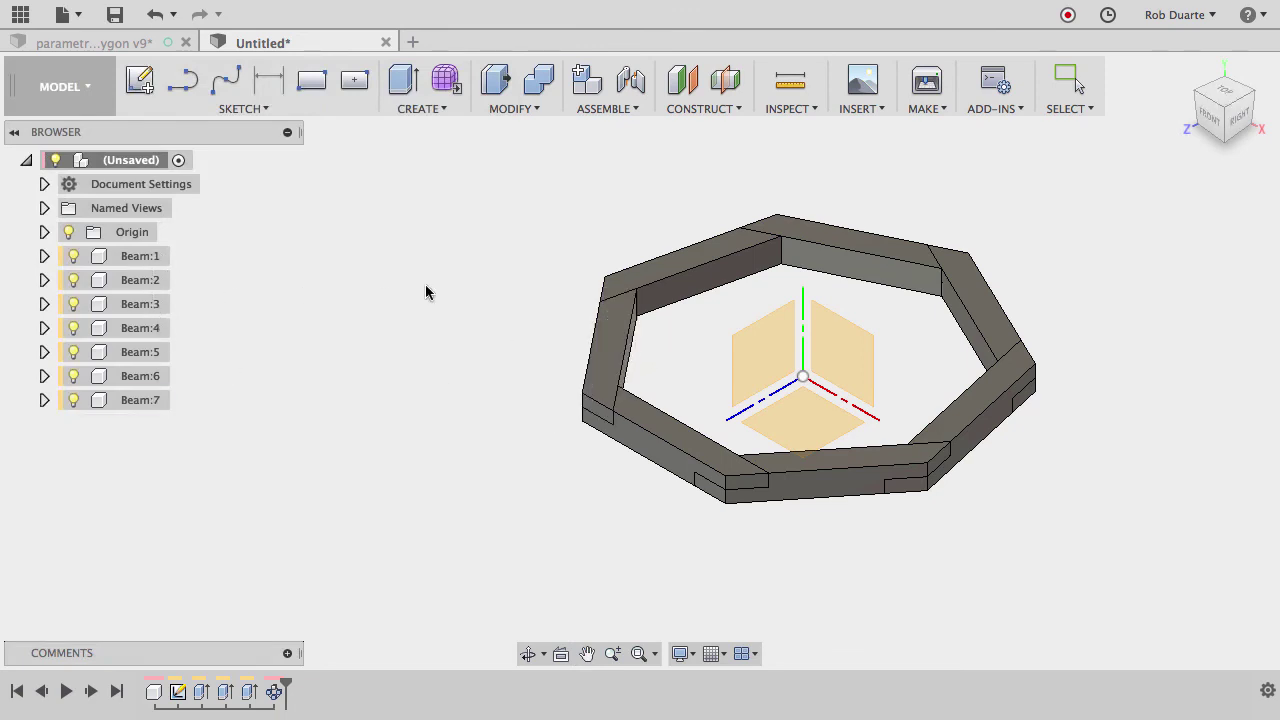
Expand the first beam's contents, show its sketches to check them, and hide them again.
left_click(45, 256)
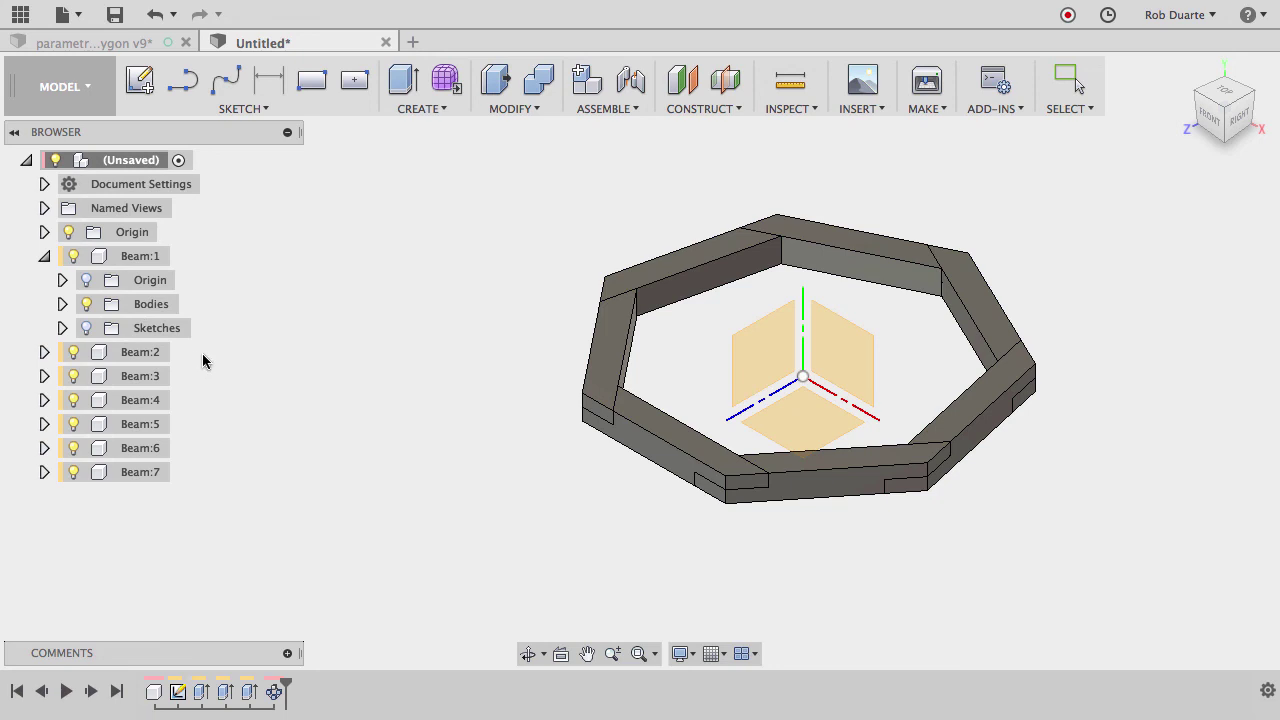
left_click(86, 328)
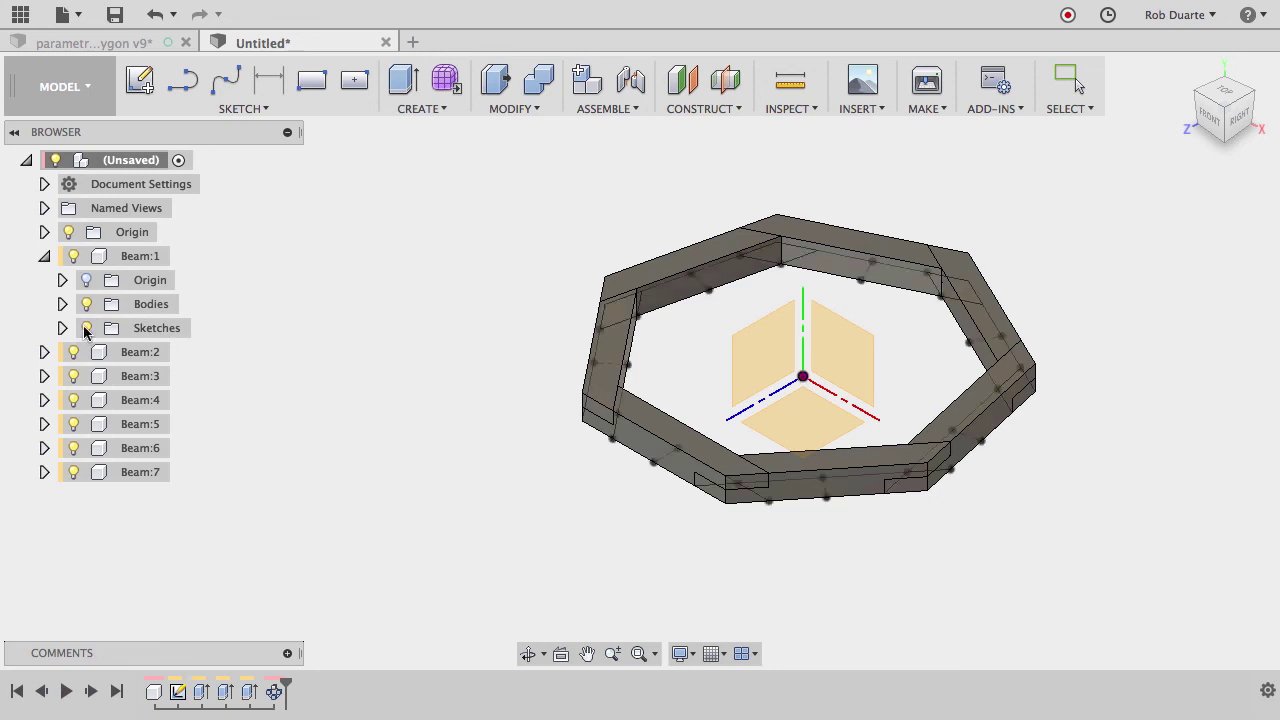
left_click(86, 328)
left_click(420, 108)
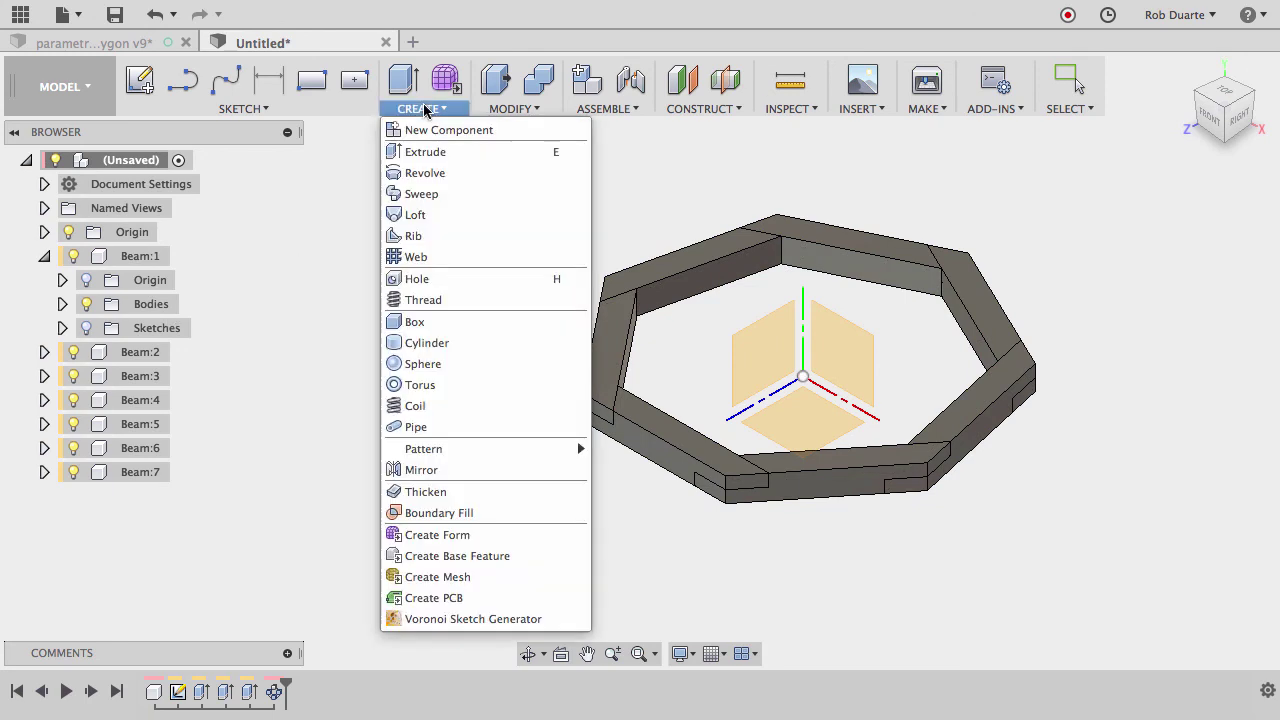
left_click(434, 277)
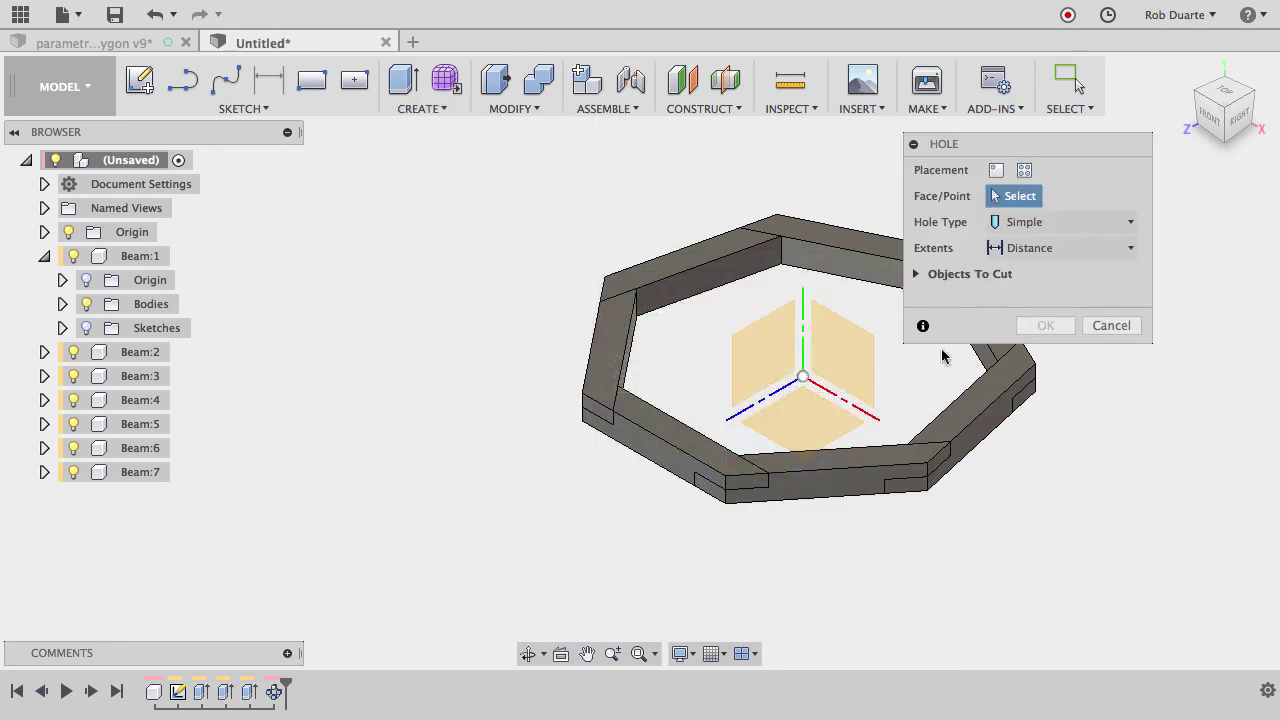
left_click(1110, 325)
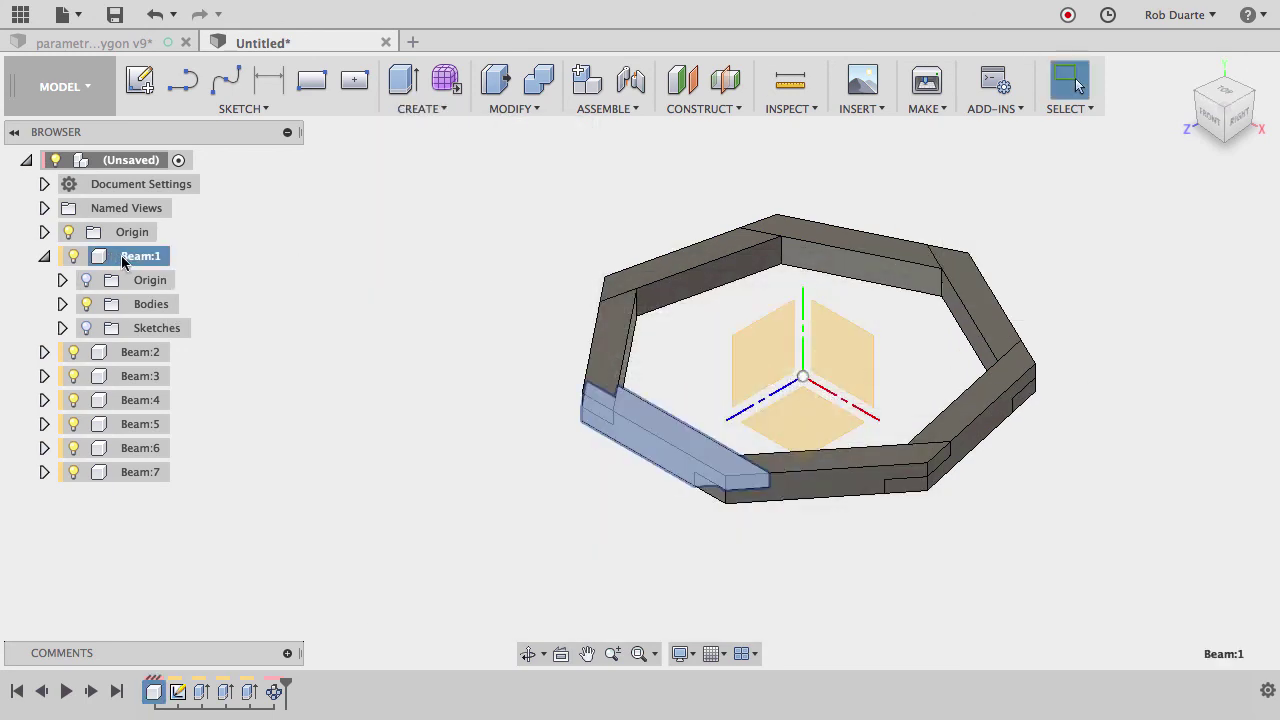
Activate the first beam component and place a simple hole on its top face near the middle of the beam.
right_click(134, 256)
left_click(226, 22)
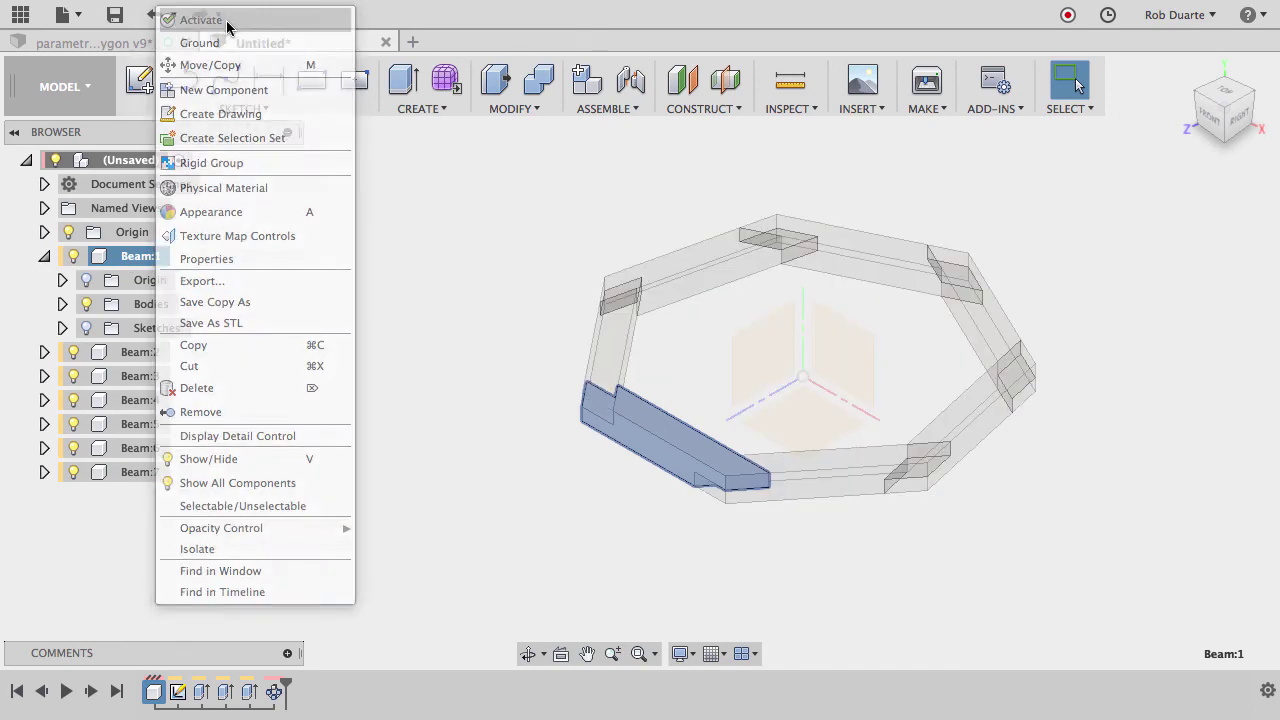
left_click(420, 108)
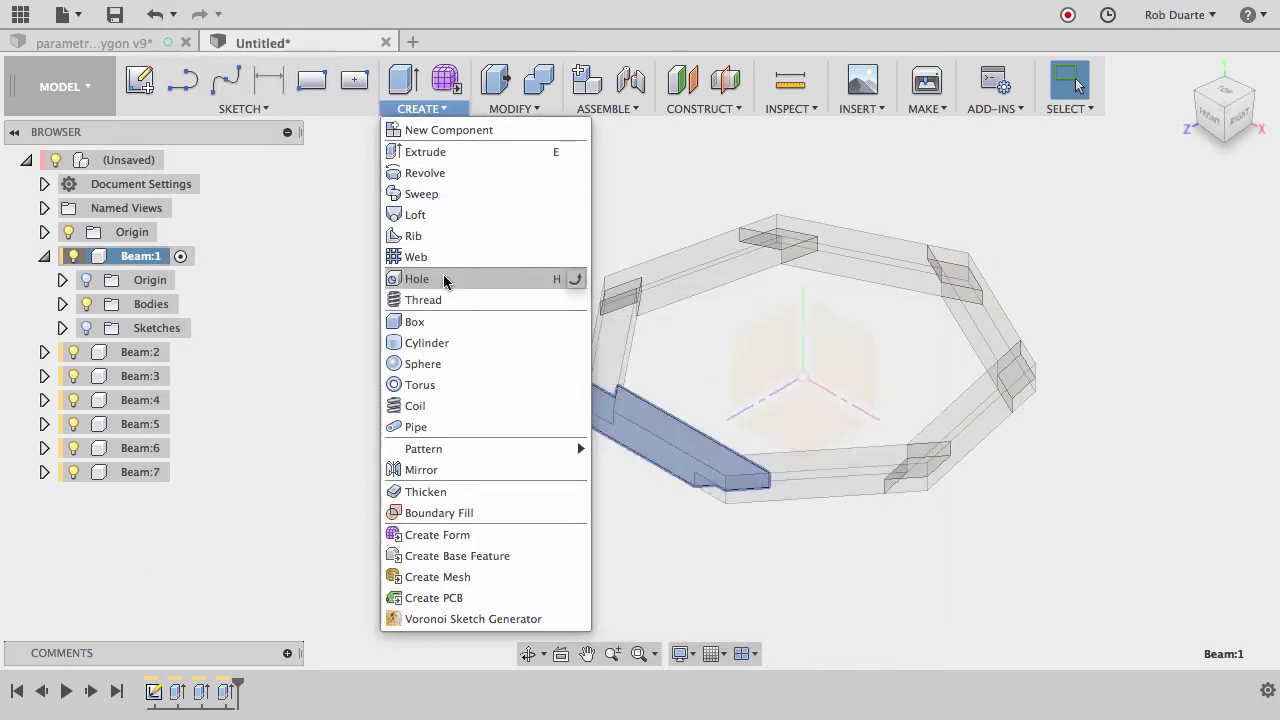
left_click(420, 278)
scroll(663, 428, "up", 3)
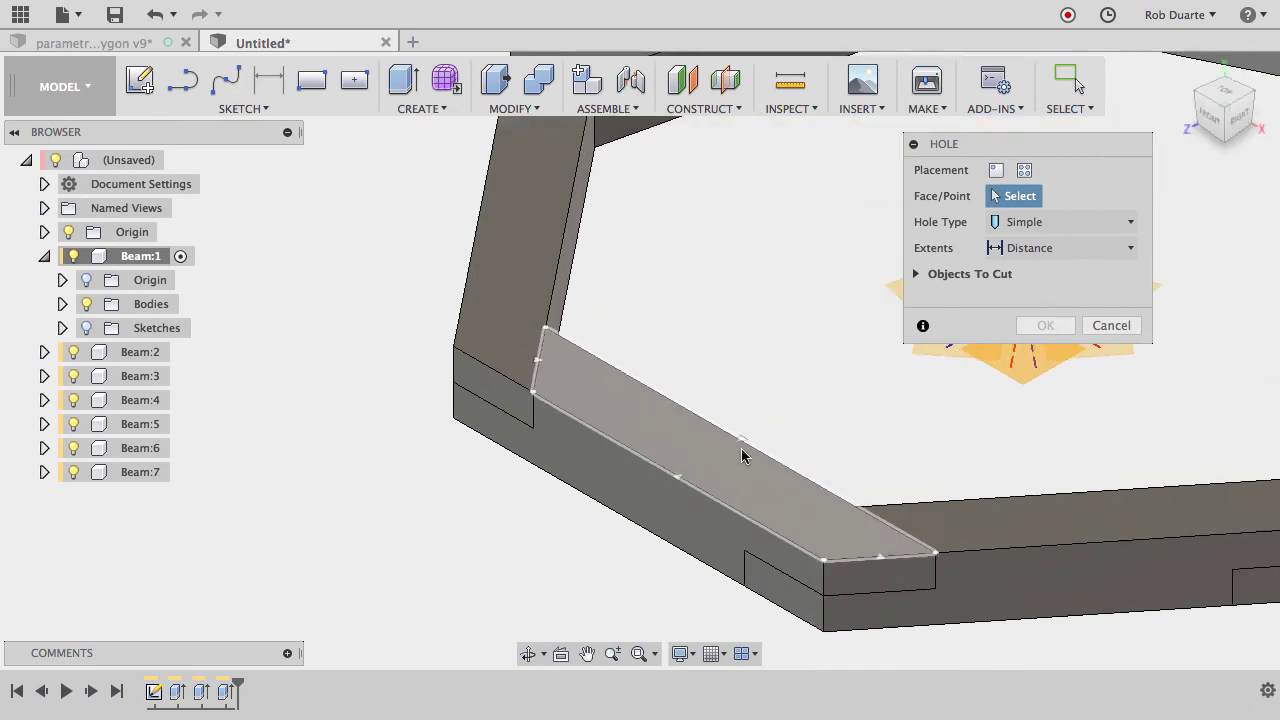
left_click(701, 455)
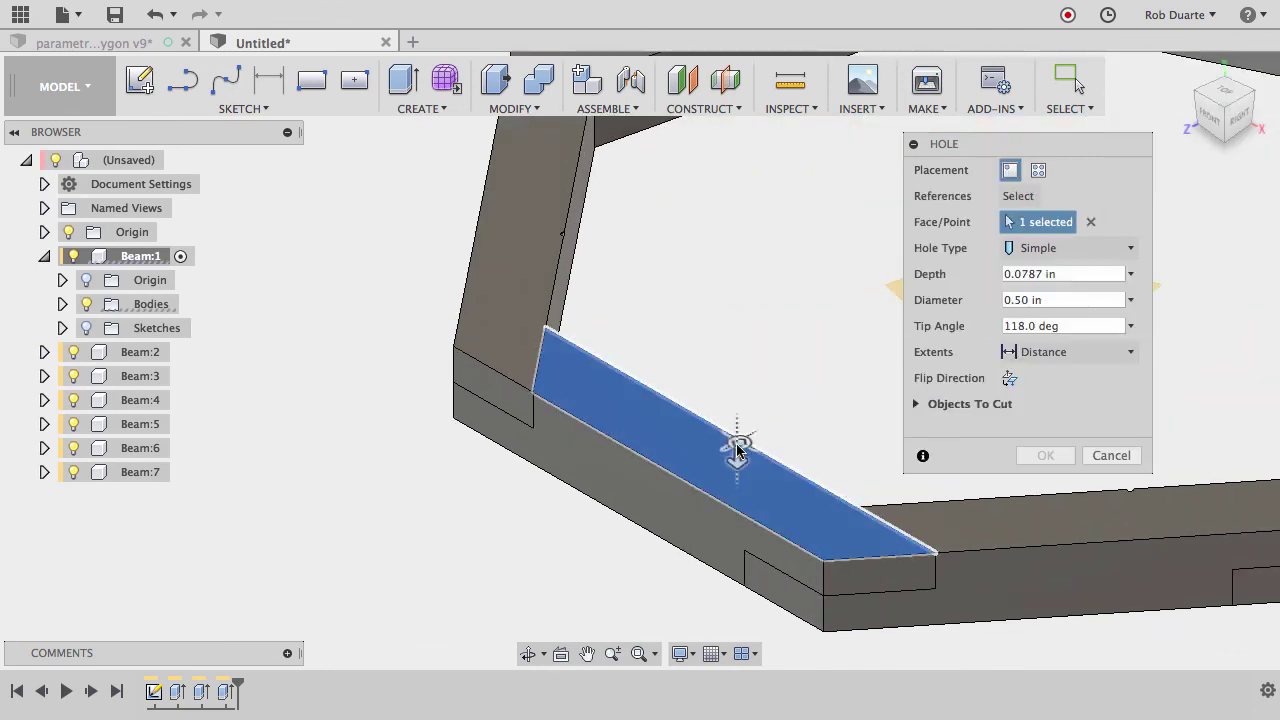
scroll(735, 447, "up", 4)
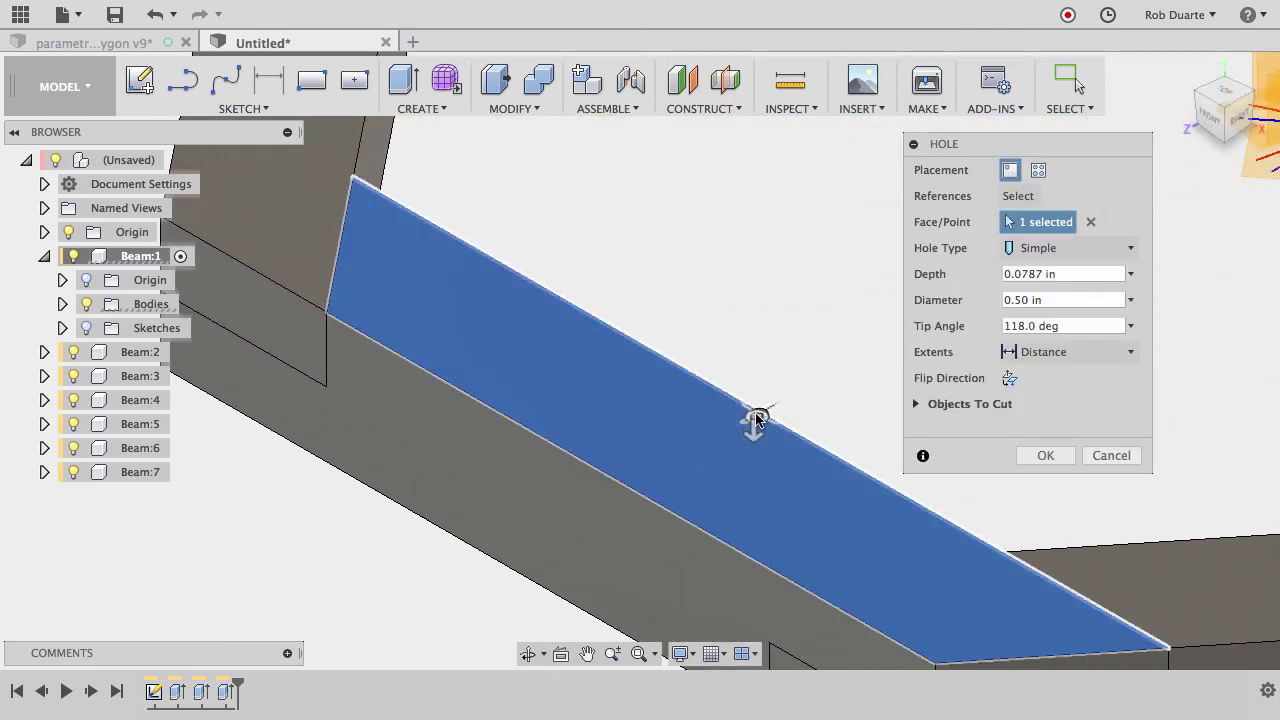
left_click(755, 423)
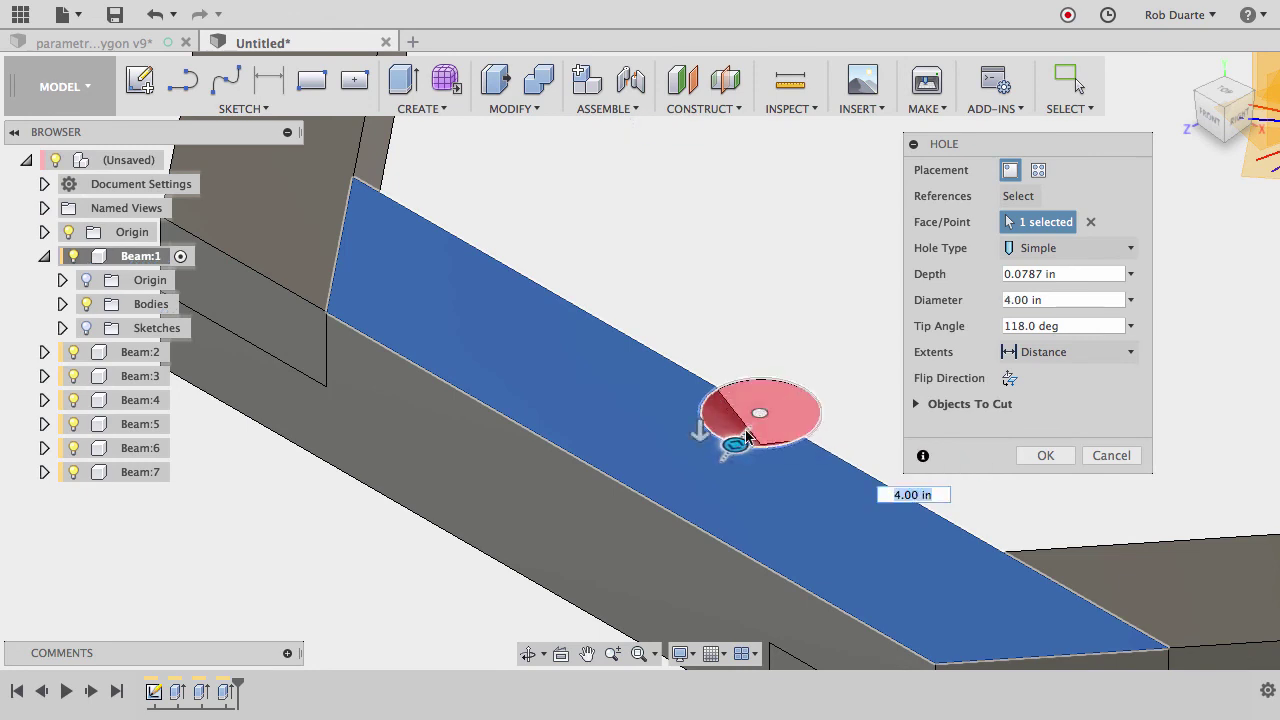
left_click_drag(758, 413, 705, 450)
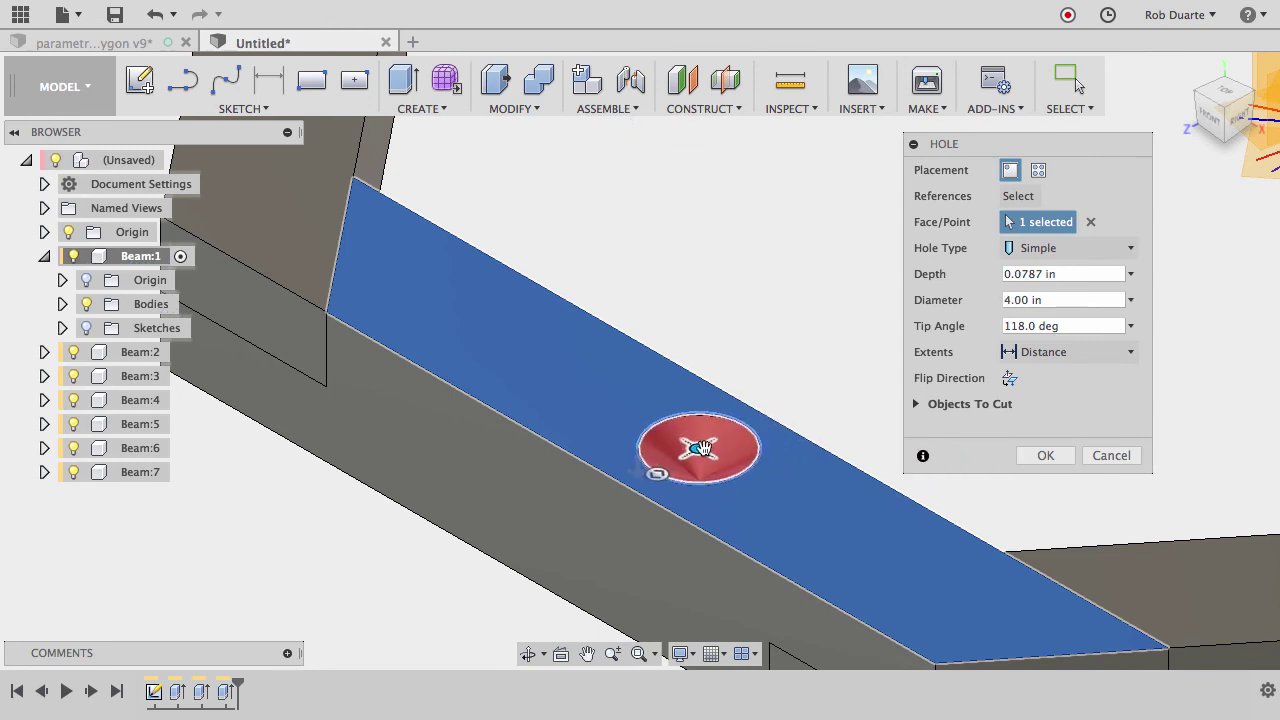
Set the hole's diameter to 0.5 in and its extents to All, and create the hole through the first beam.
left_click(1070, 273)
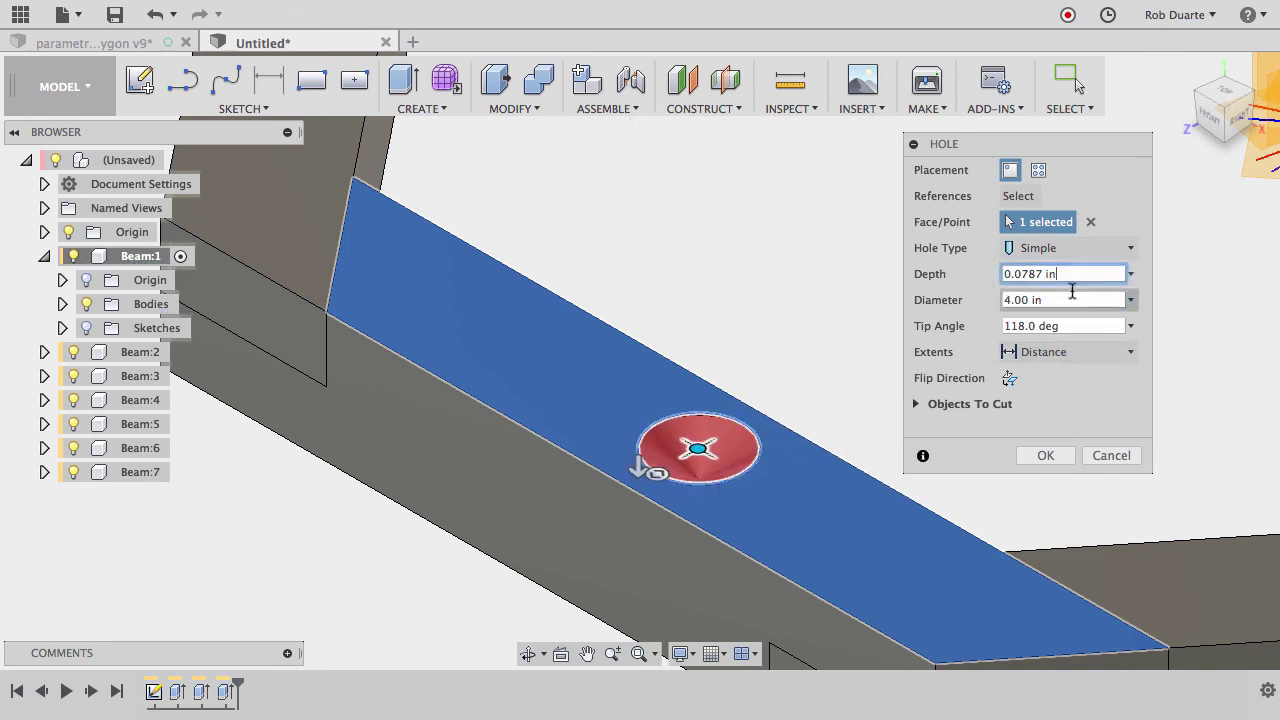
left_click(1072, 300)
key("BackSpace")
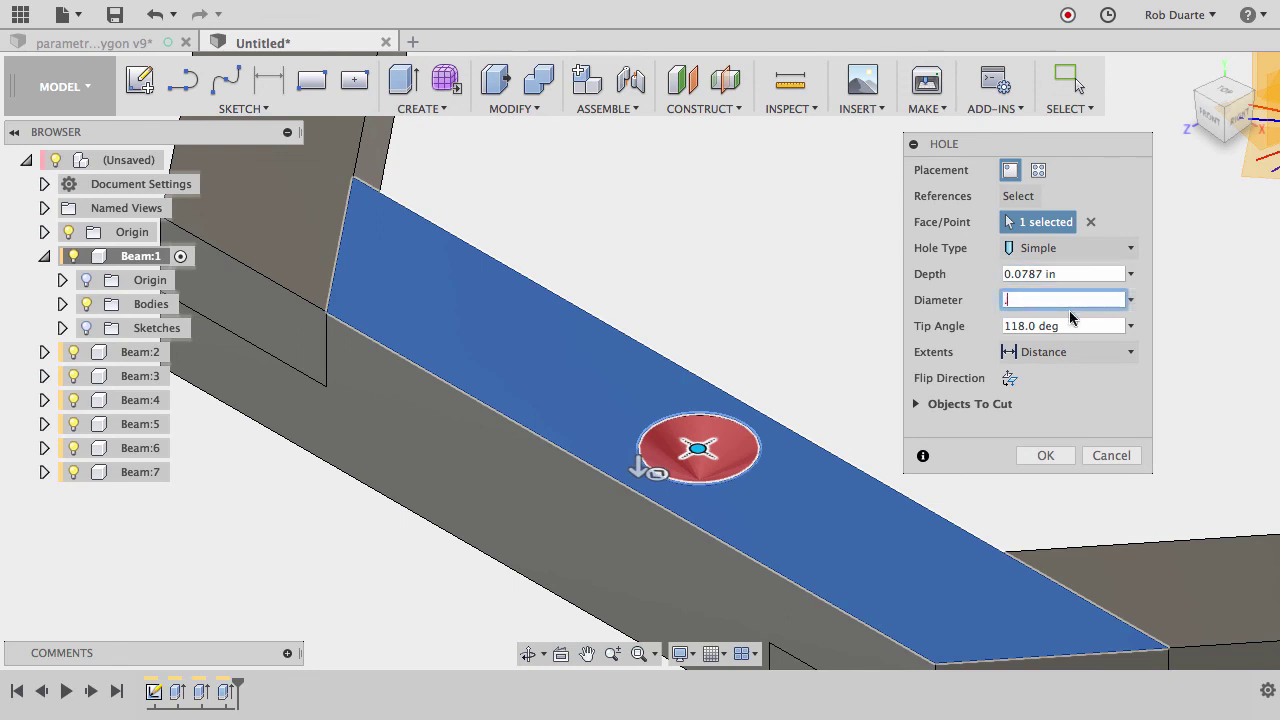
type(".5")
left_click(1071, 323)
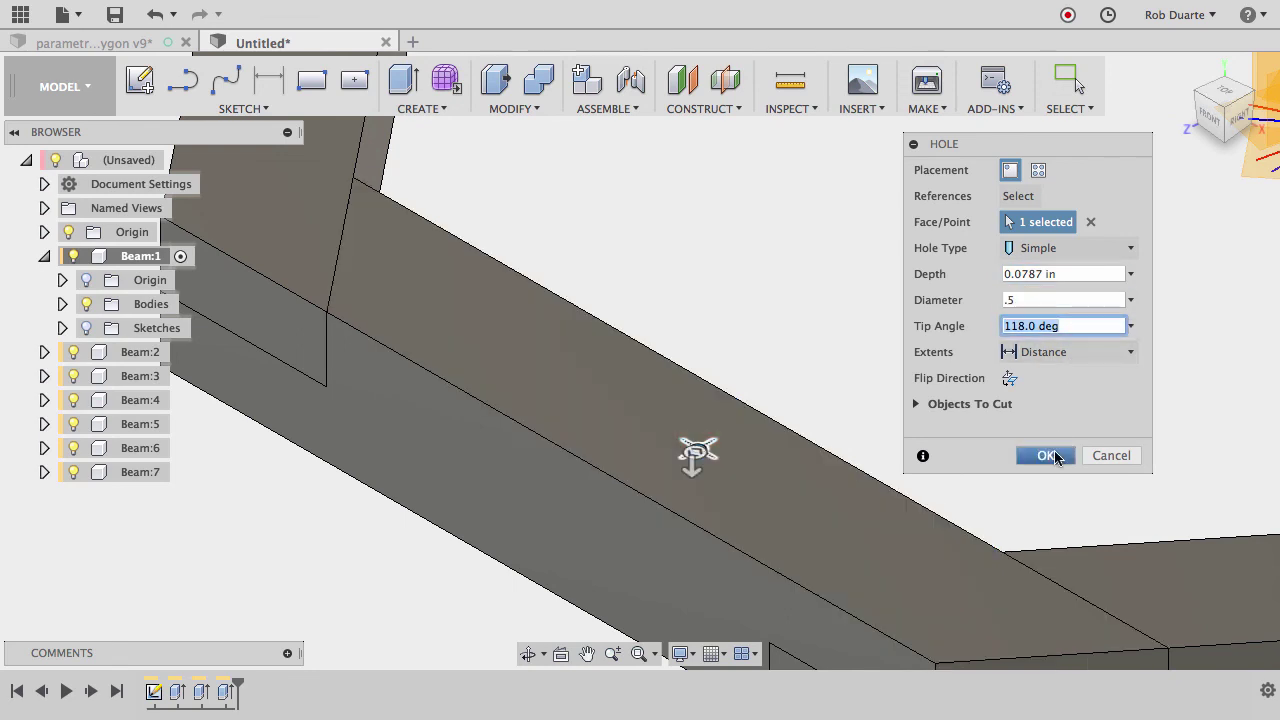
left_click(1050, 353)
left_click(1031, 419)
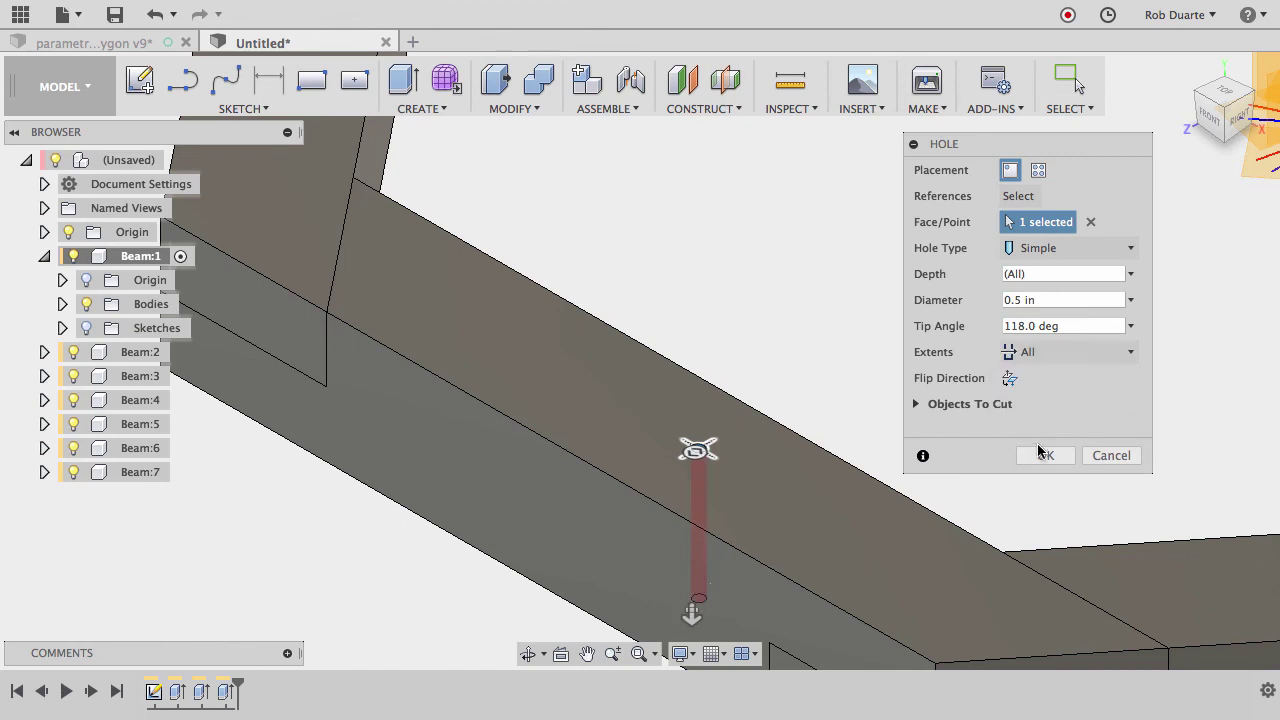
left_click(1045, 455)
Activate the top-level assembly again, collapse the first beam's contents, and check the hole across the whole frame.
scroll(840, 334, "down", 10)
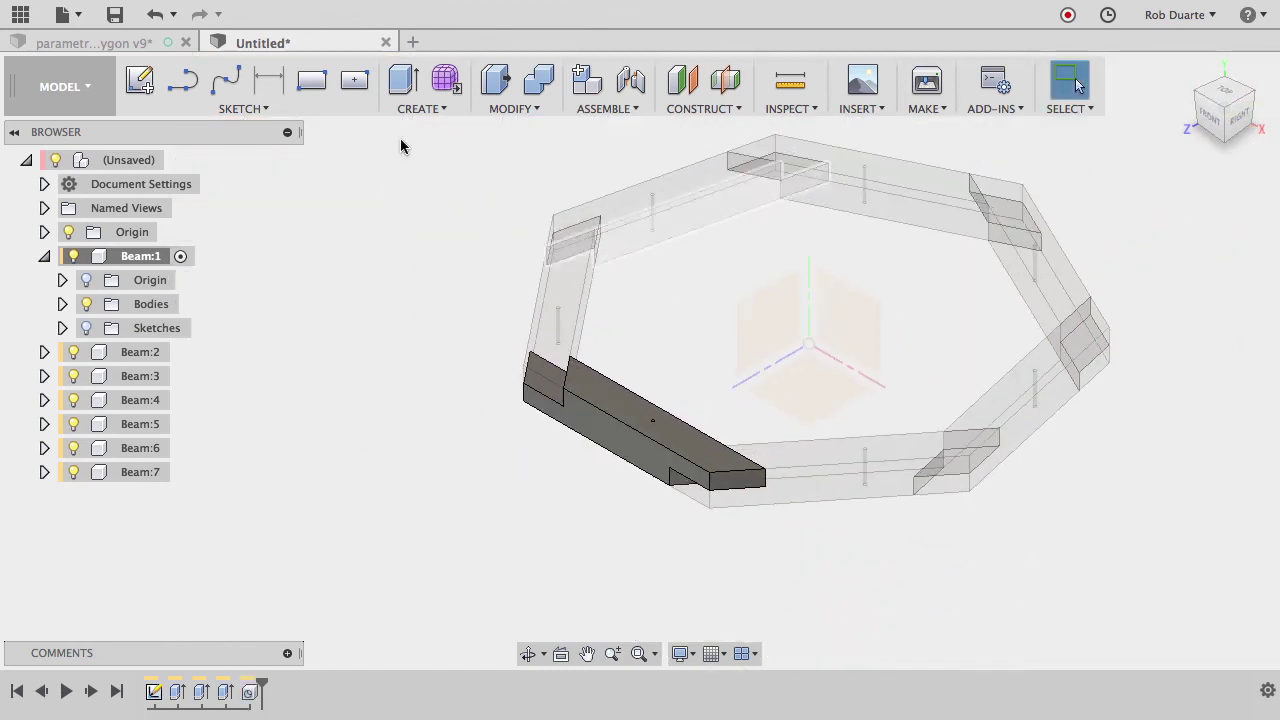
right_click(151, 161)
left_click(180, 177)
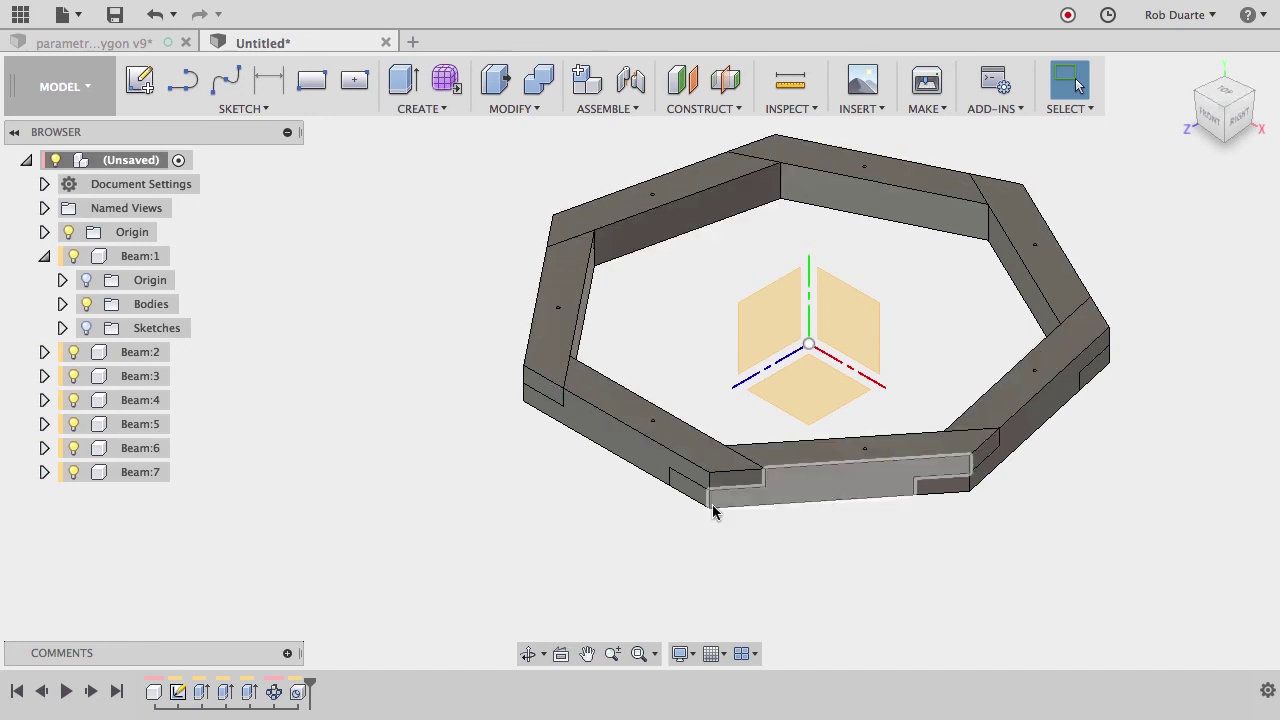
scroll(612, 606, "down", 2)
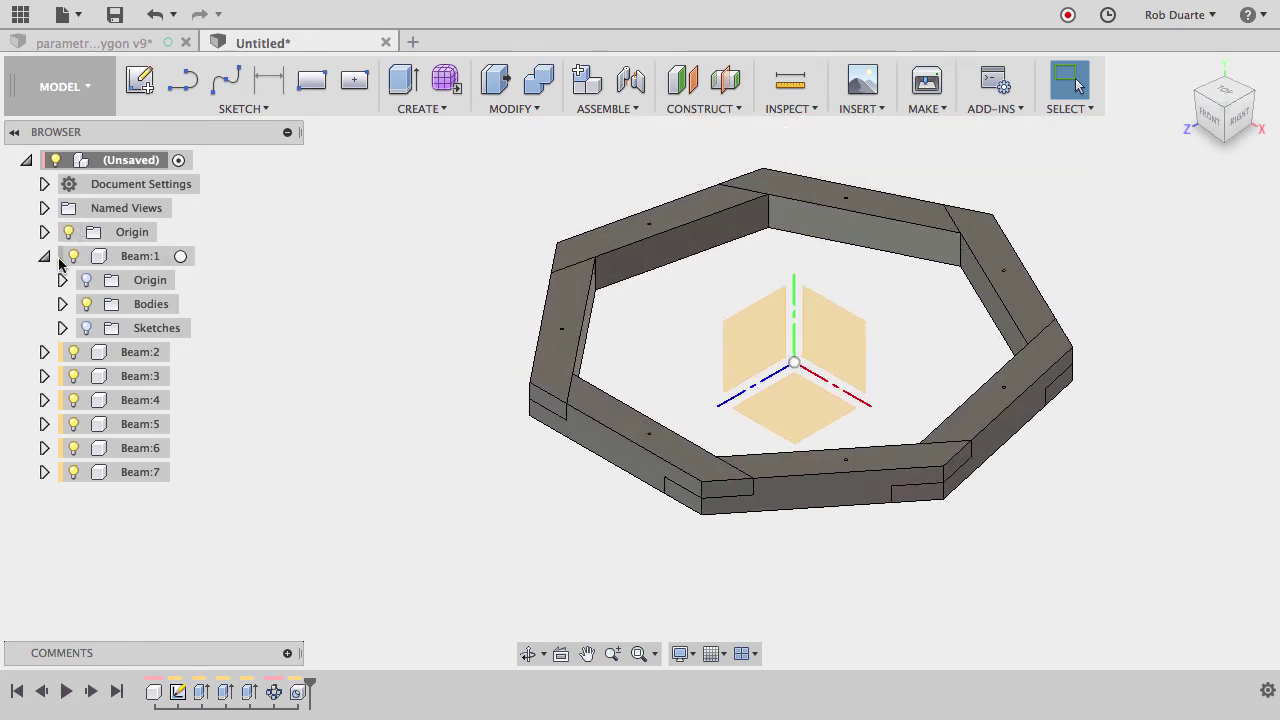
left_click(44, 256)
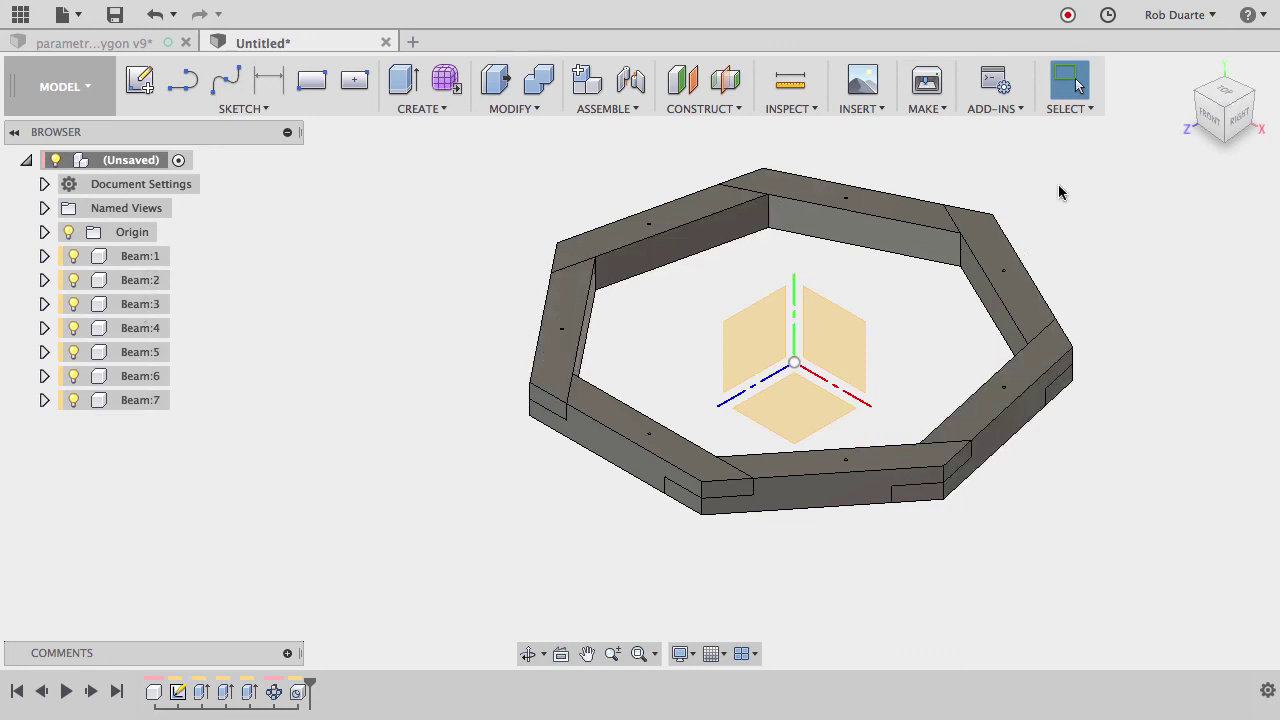
scroll(1040, 185, "up", 3)
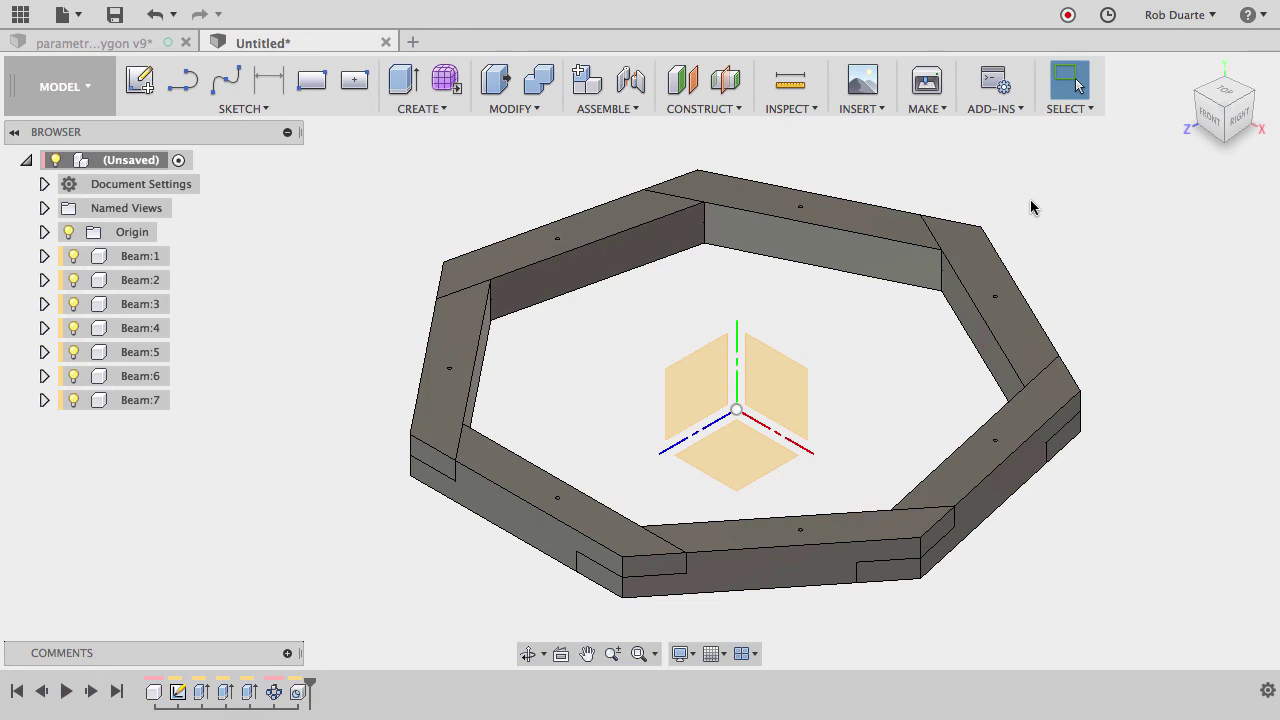